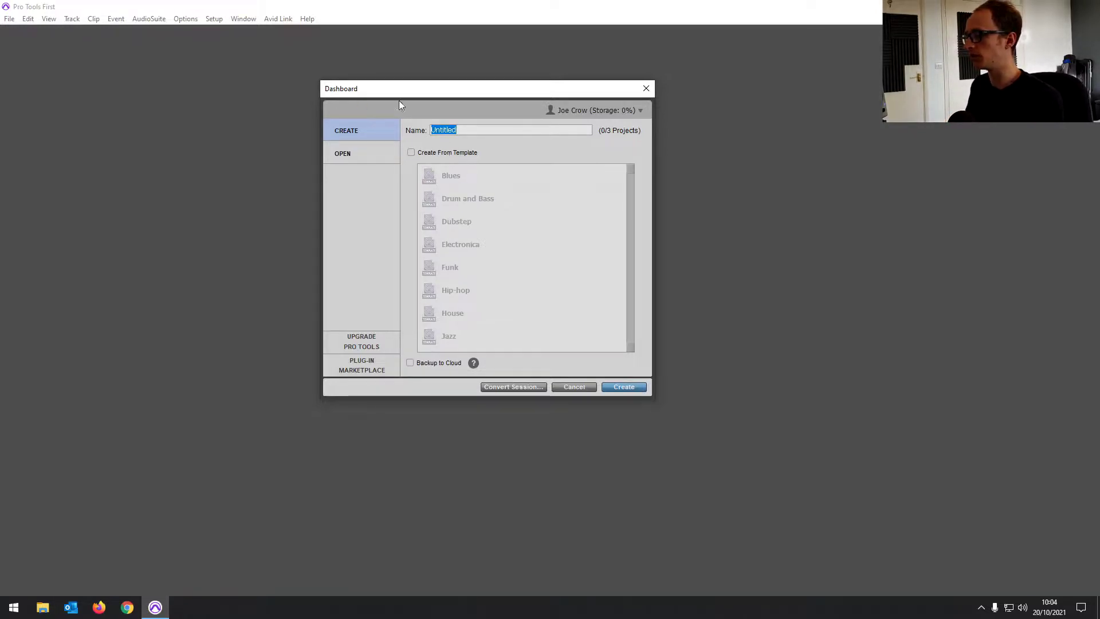
# Check and dismiss the Dashboard account menu, then list saved projects, including Test Song 1
pyautogui.click(640, 112)
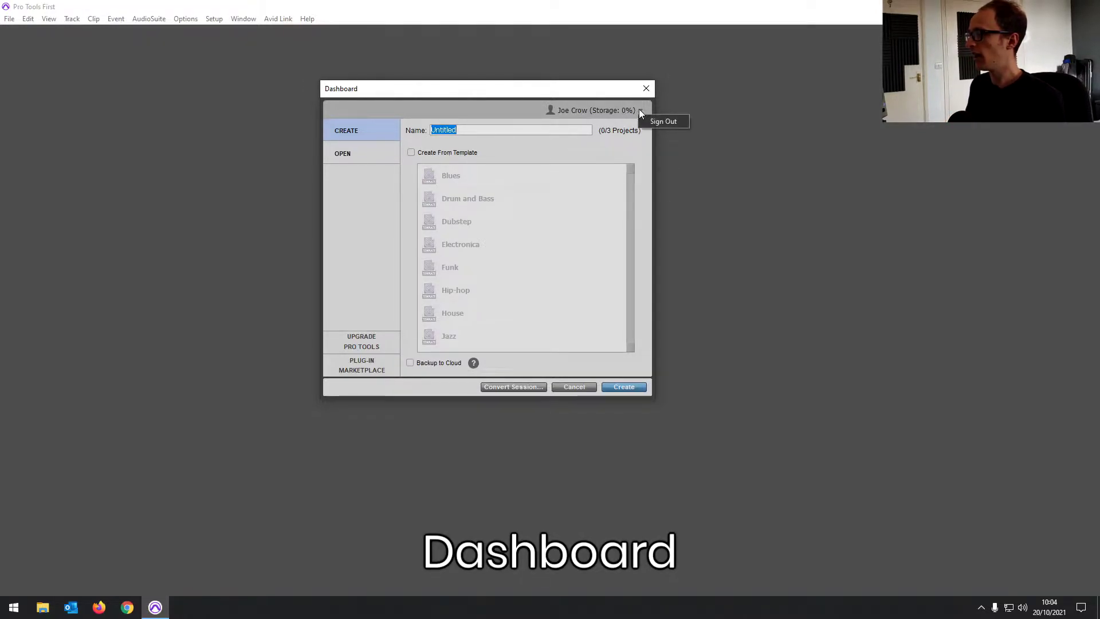
pyautogui.click(572, 88)
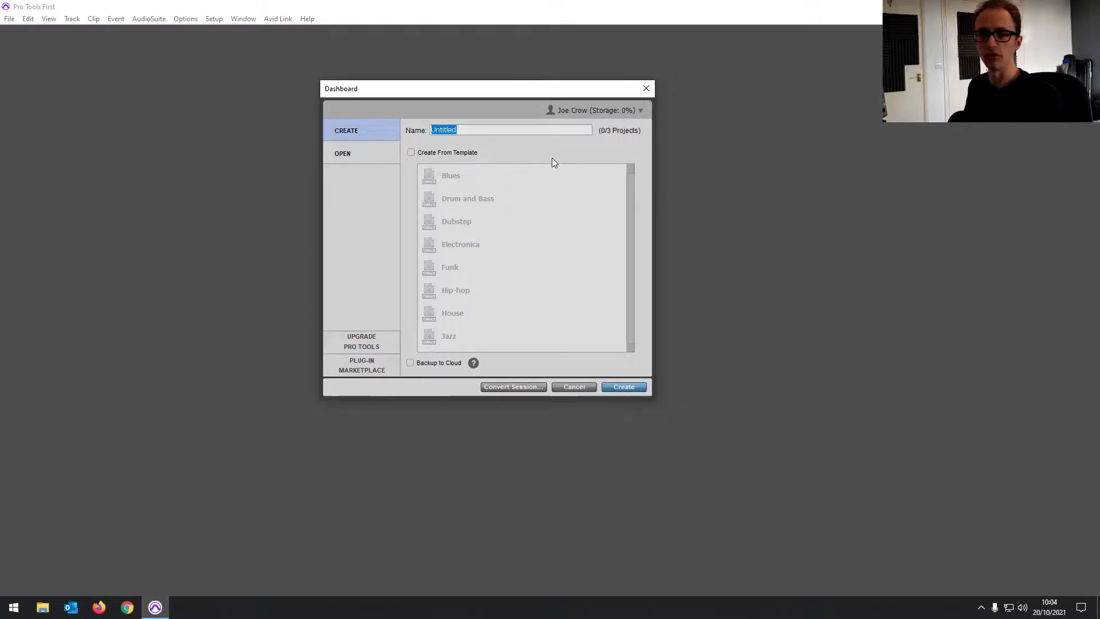
pyautogui.click(370, 150)
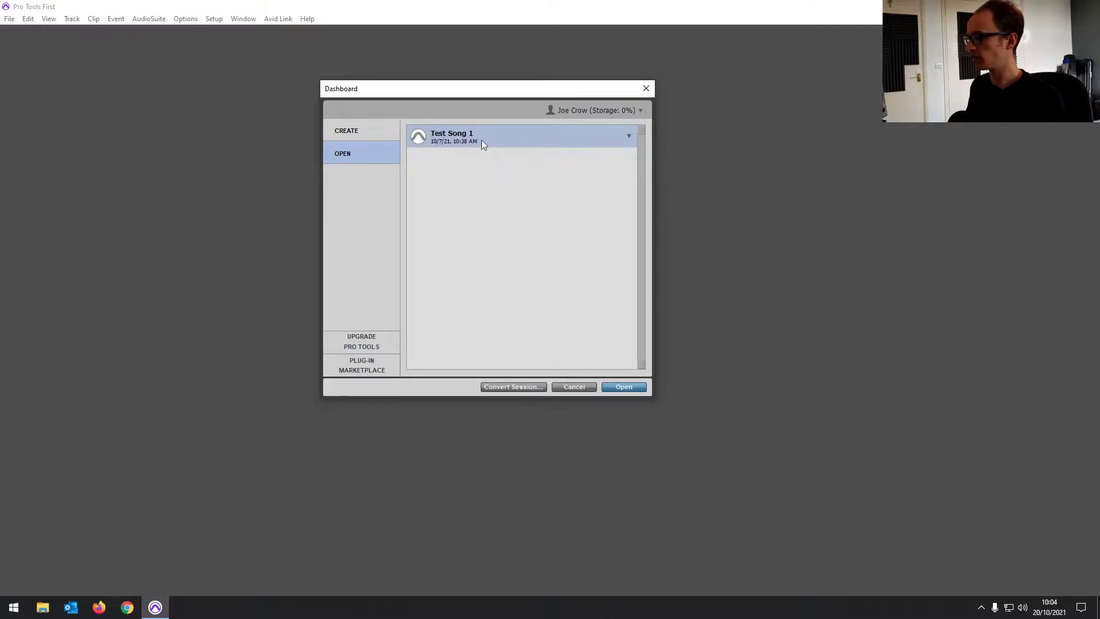
# Load the Test Song 1 session and look through the AudioSuite and Clip menus
pyautogui.click(623, 388)
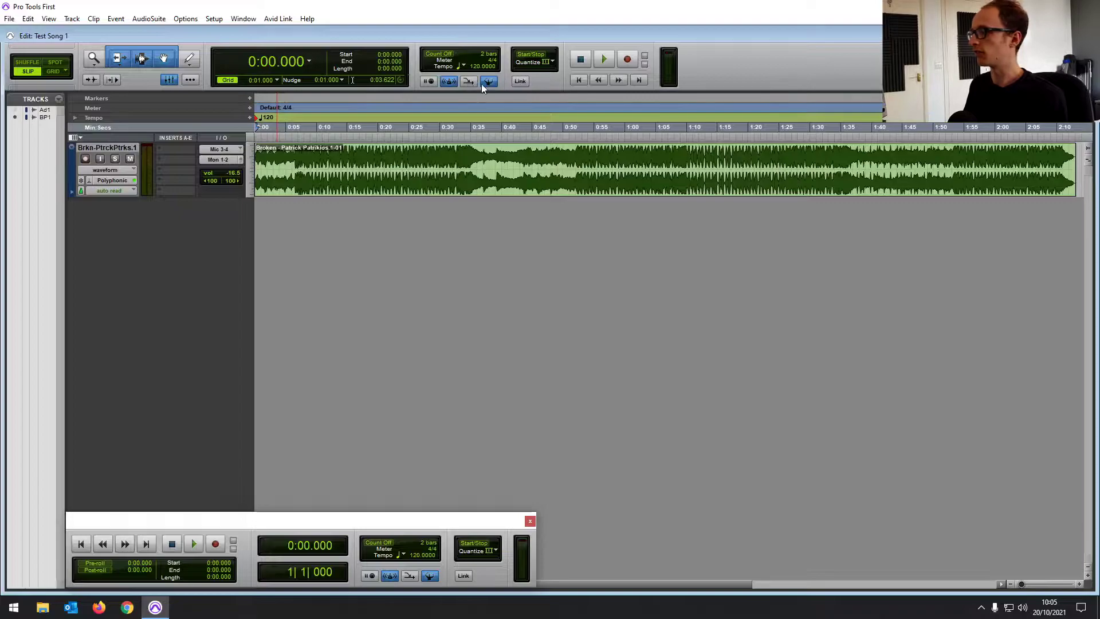
pyautogui.click(160, 21)
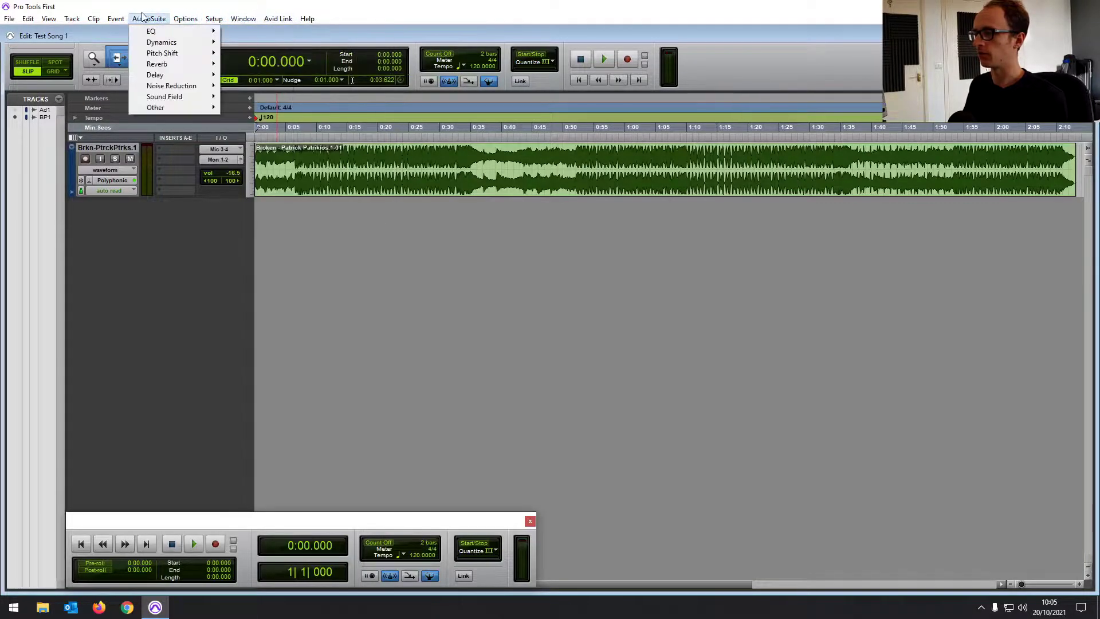
pyautogui.click(93, 19)
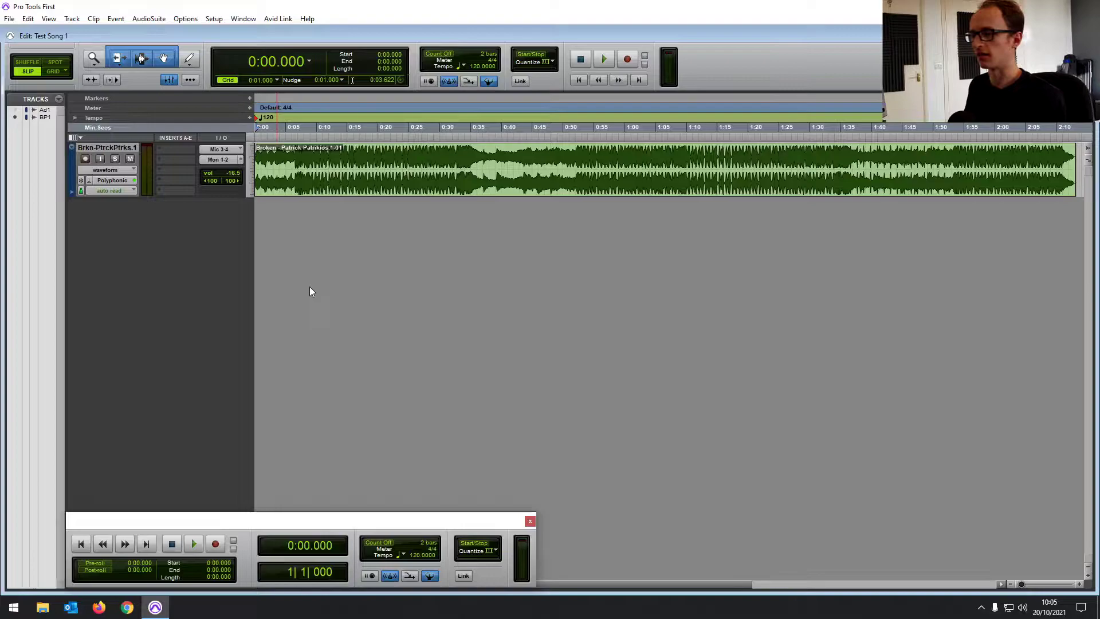
# Select the Broken track and its whole 2:13.197 clip, then nudge the Transport window up
pyautogui.click(122, 146)
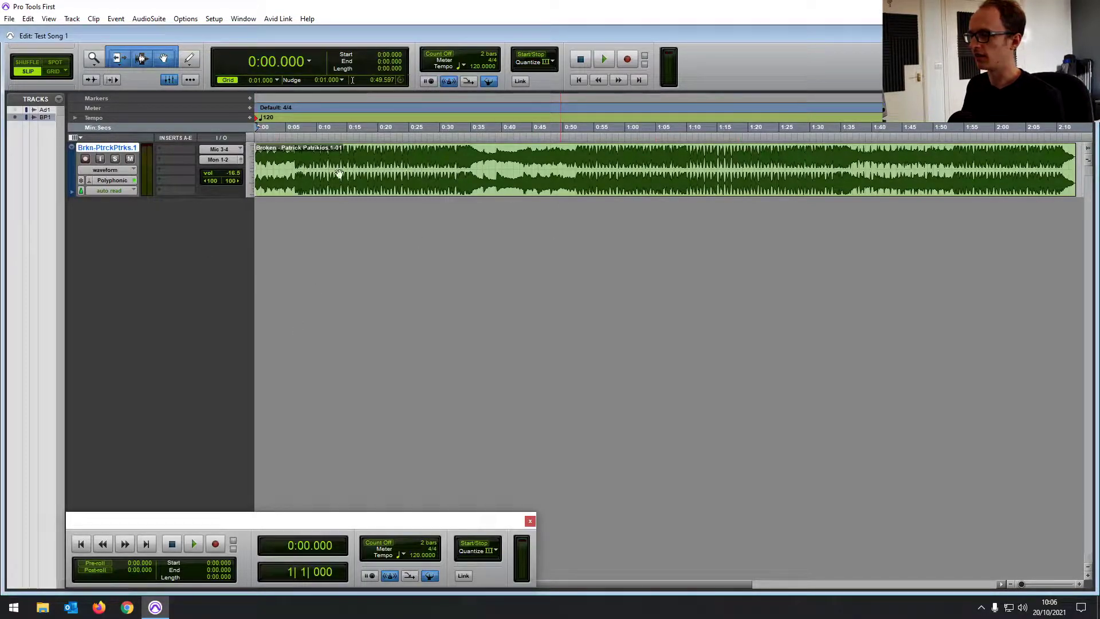
pyautogui.click(311, 179)
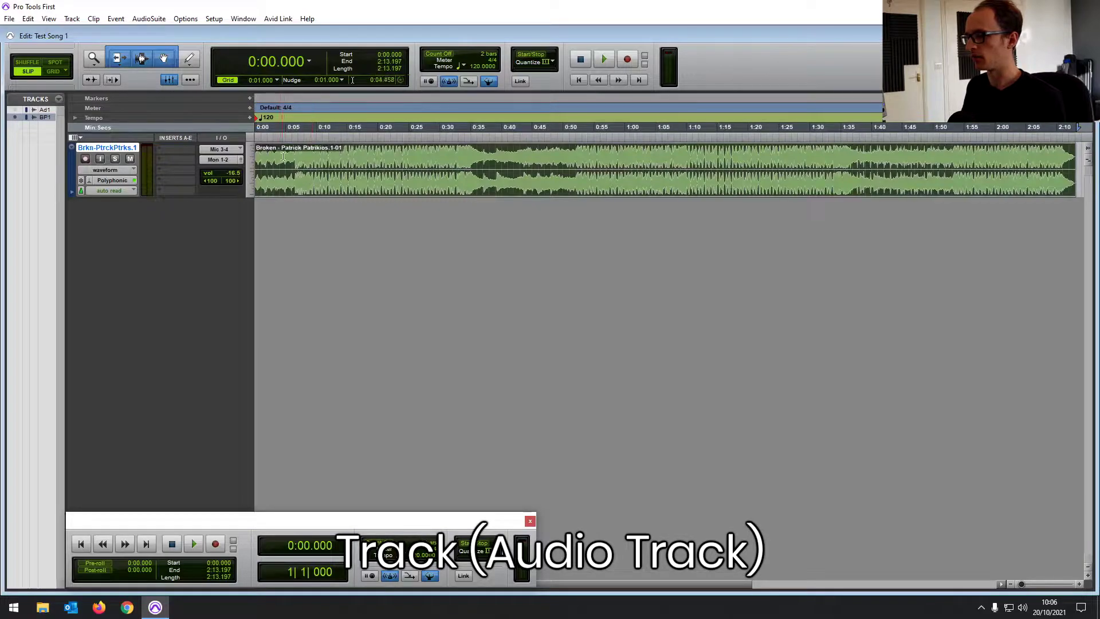
pyautogui.click(307, 182)
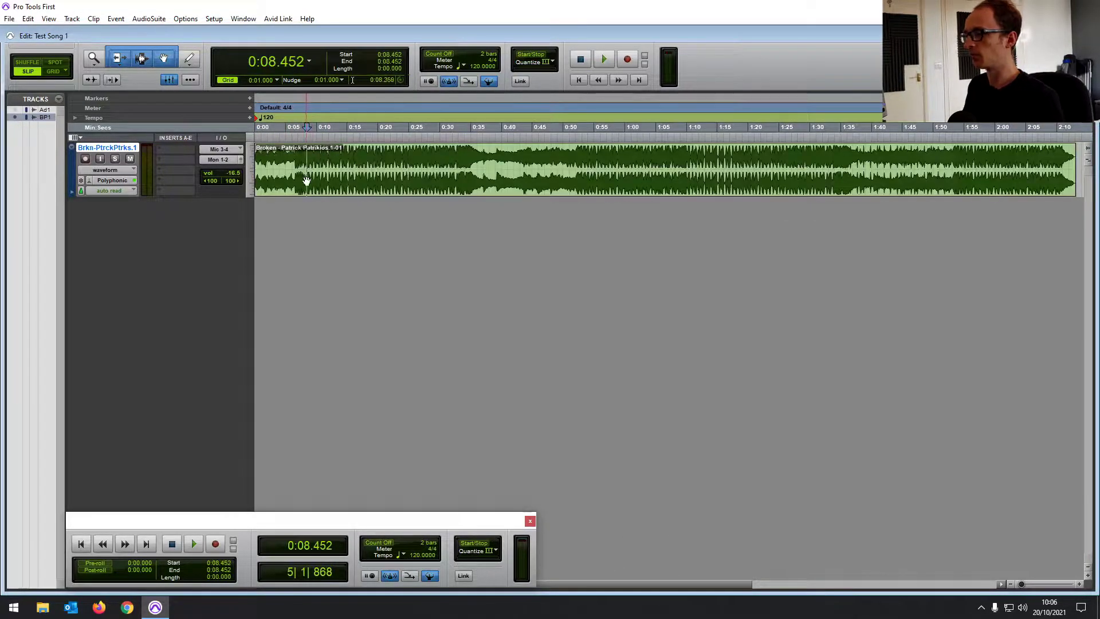
pyautogui.click(302, 179)
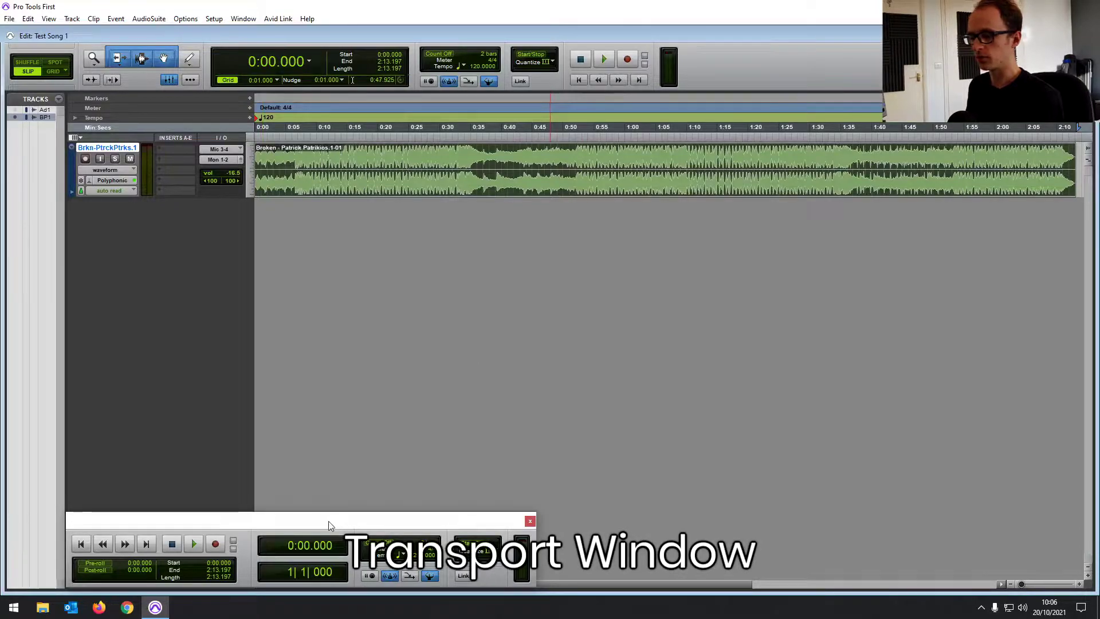
pyautogui.moveTo(328, 521)
pyautogui.mouseDown()
pyautogui.moveTo(350, 502)
pyautogui.moveTo(331, 490)
pyautogui.moveTo(343, 491)
pyautogui.moveTo(332, 515)
pyautogui.mouseUp()
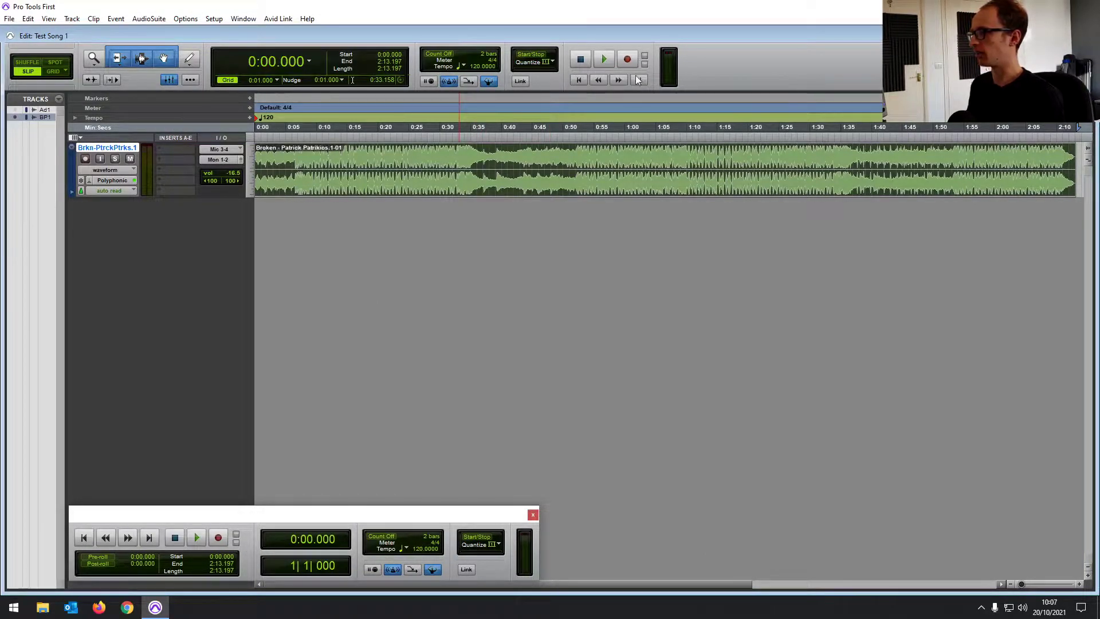
# Close the Transport window and show the hidden Audio 1 track from the Tracks list
pyautogui.click(533, 515)
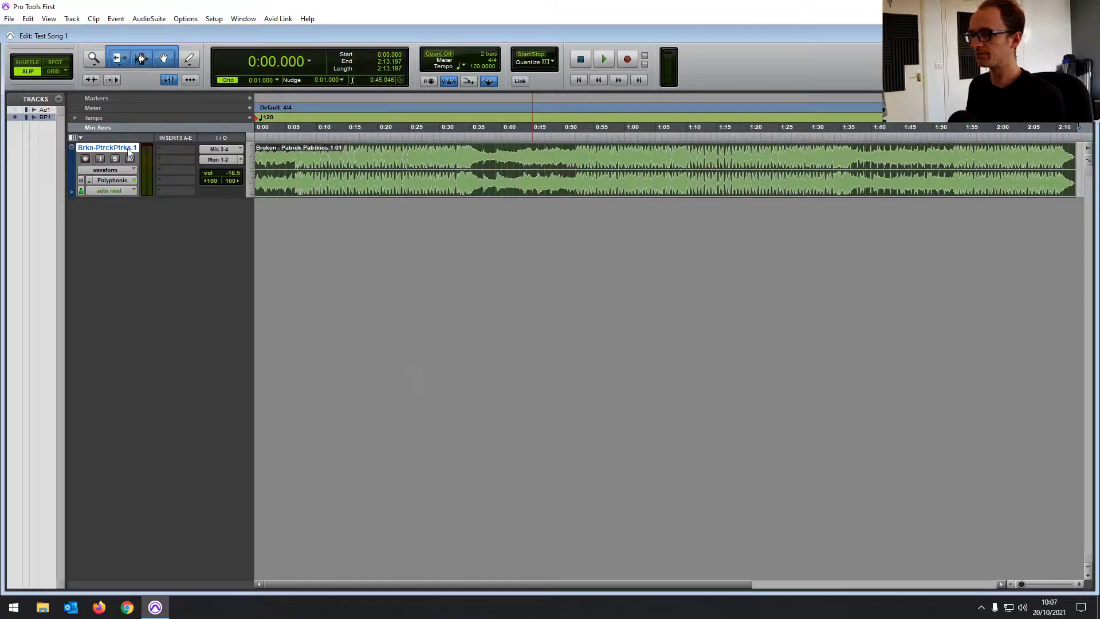
pyautogui.click(45, 117)
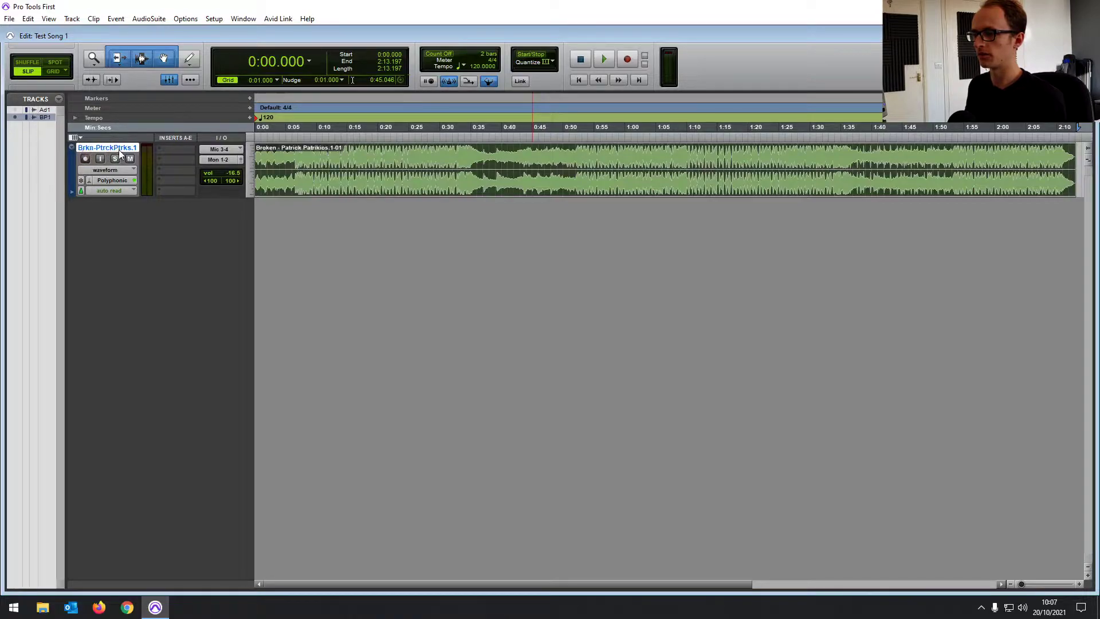
pyautogui.click(42, 117)
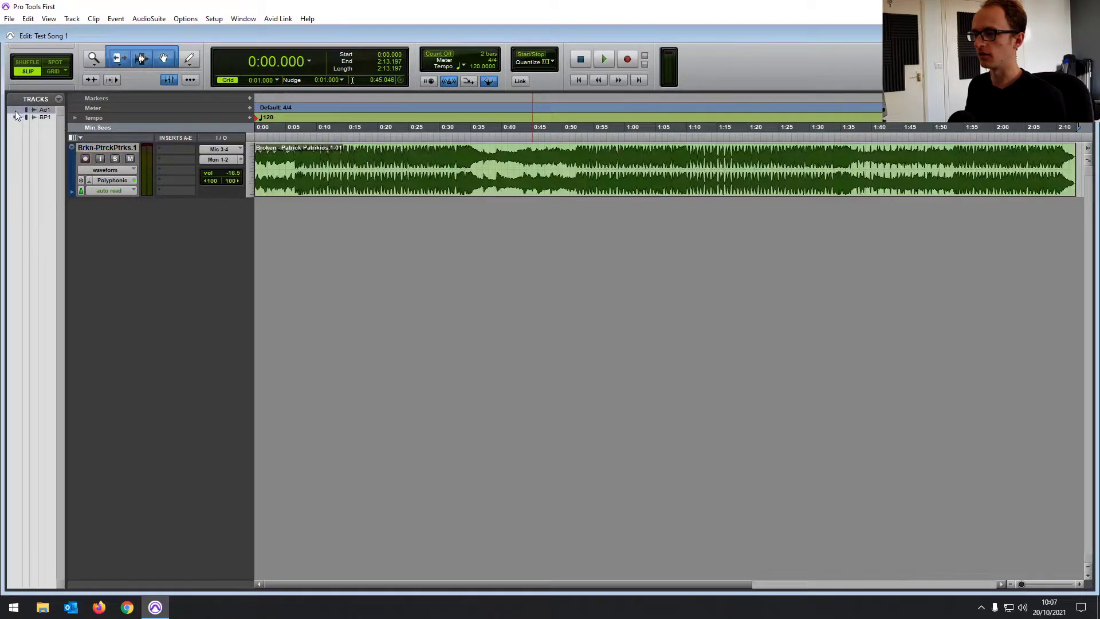
pyautogui.rightClick(45, 110)
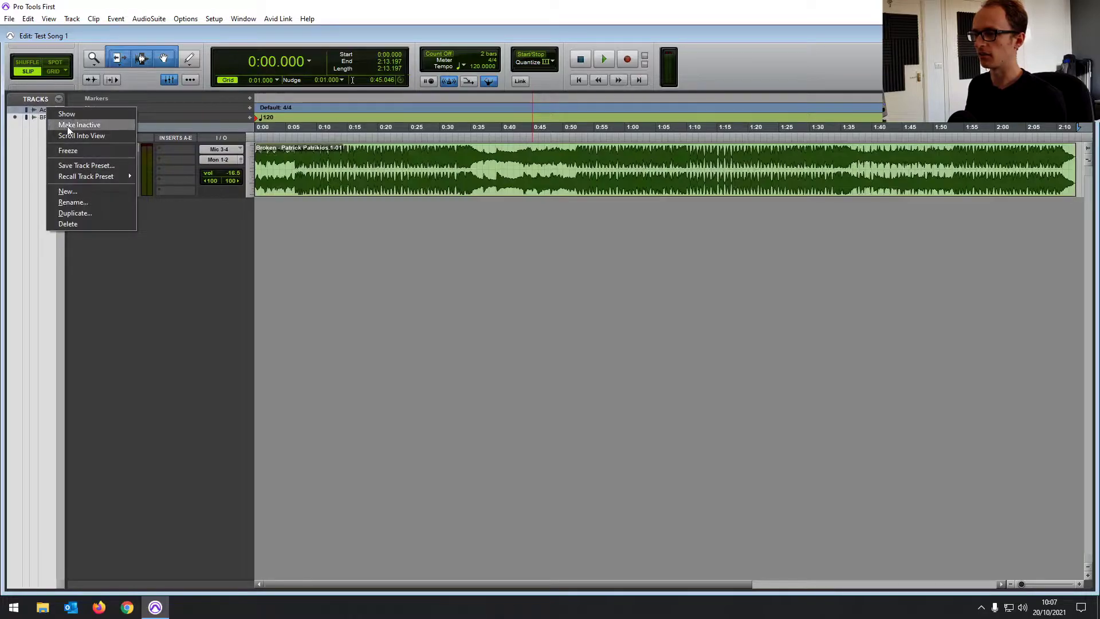
pyautogui.click(66, 115)
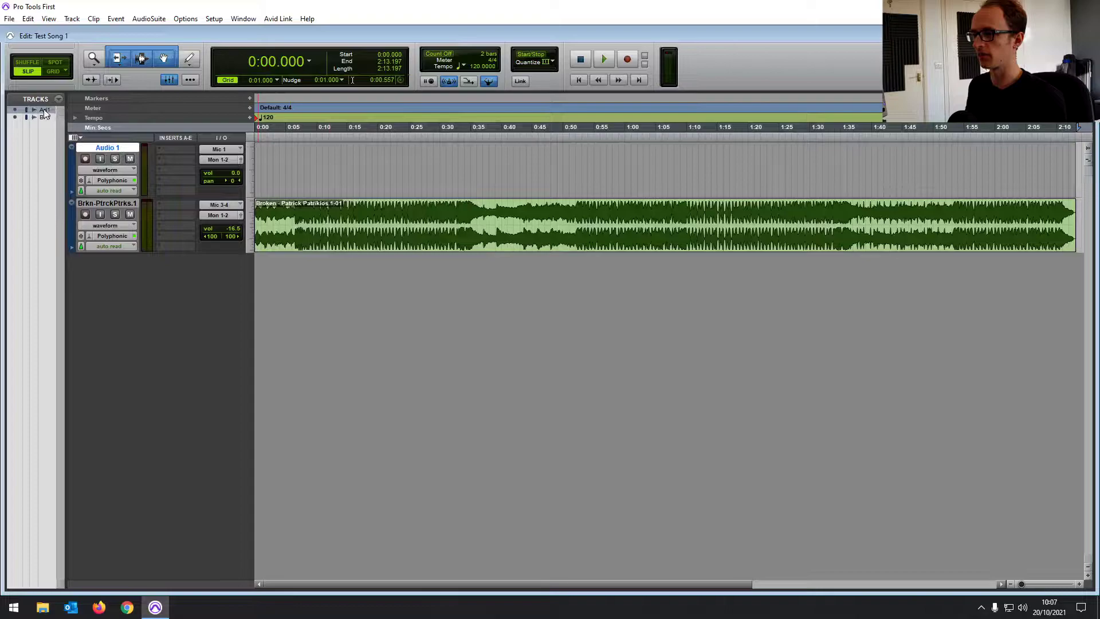
# Open the Mix window from the Window menu, close it with Ctrl+=, and bring up Audio 1's track options
pyautogui.click(231, 22)
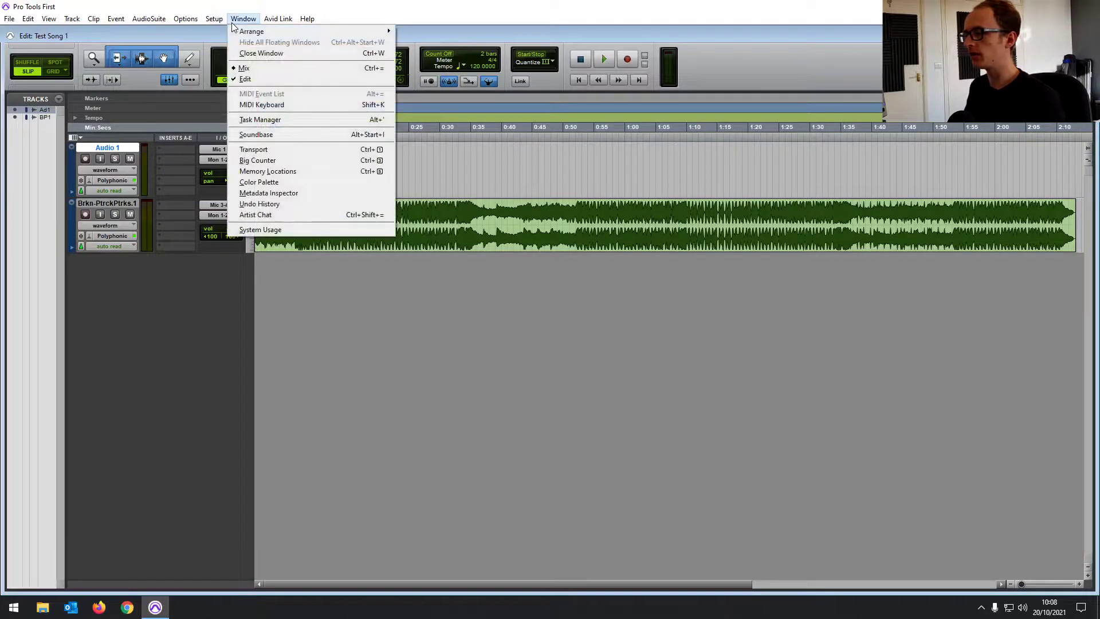
pyautogui.click(242, 68)
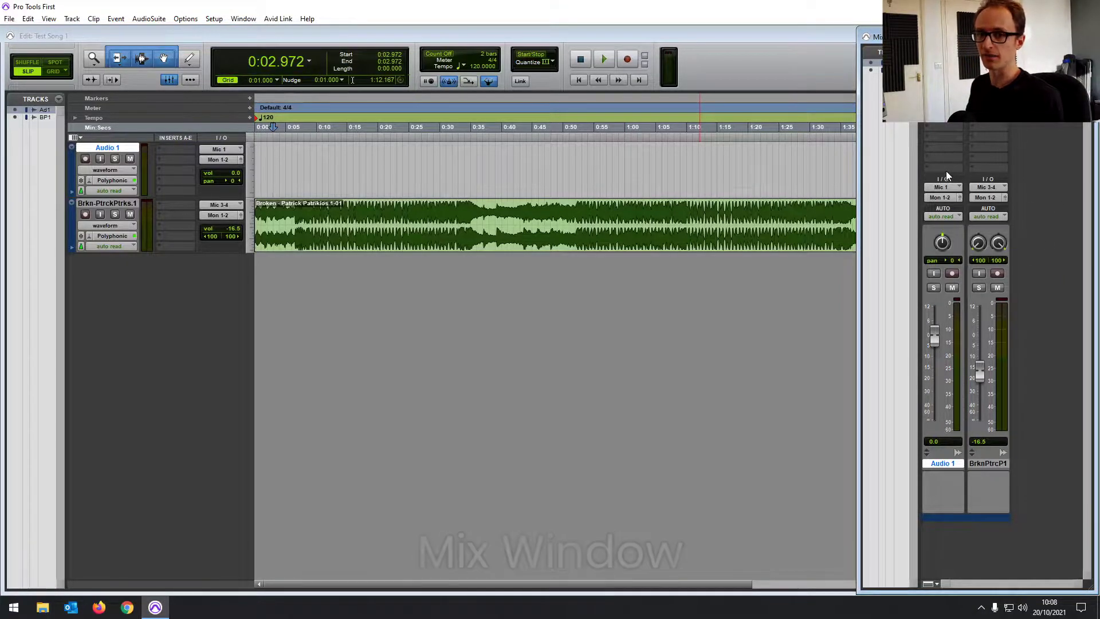
pyautogui.hotkey('ctrl', '=')
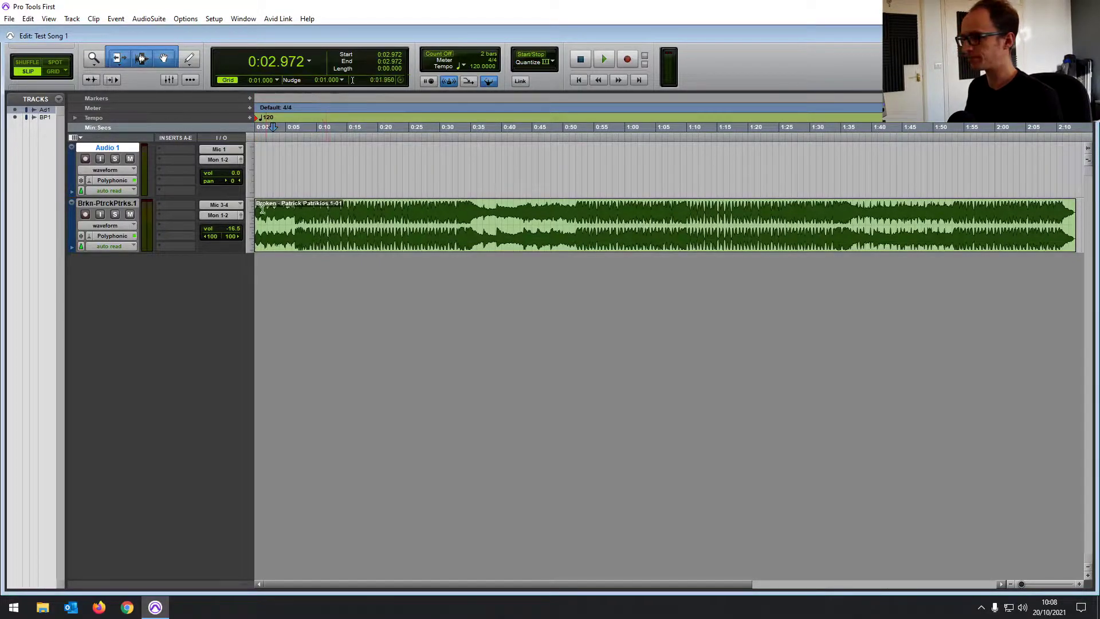
pyautogui.rightClick(107, 148)
# Hide Audio 1, make the Broken track much taller, and place the insertion point near 1:05.666
pyautogui.click(135, 150)
pyautogui.click(129, 147)
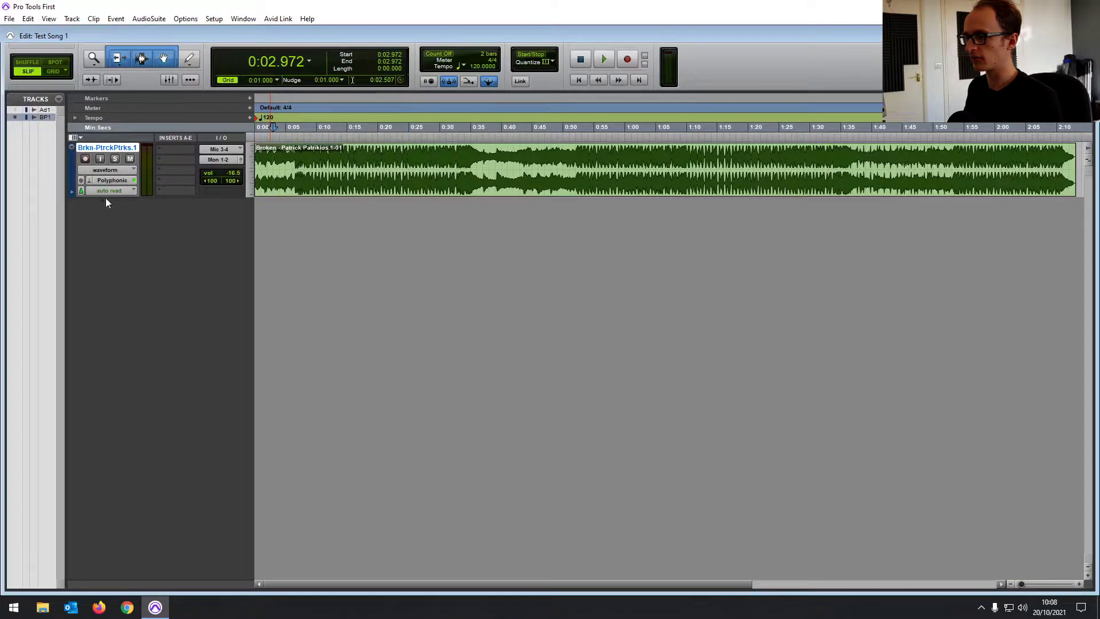
pyautogui.moveTo(138, 198); pyautogui.dragTo(135, 447)
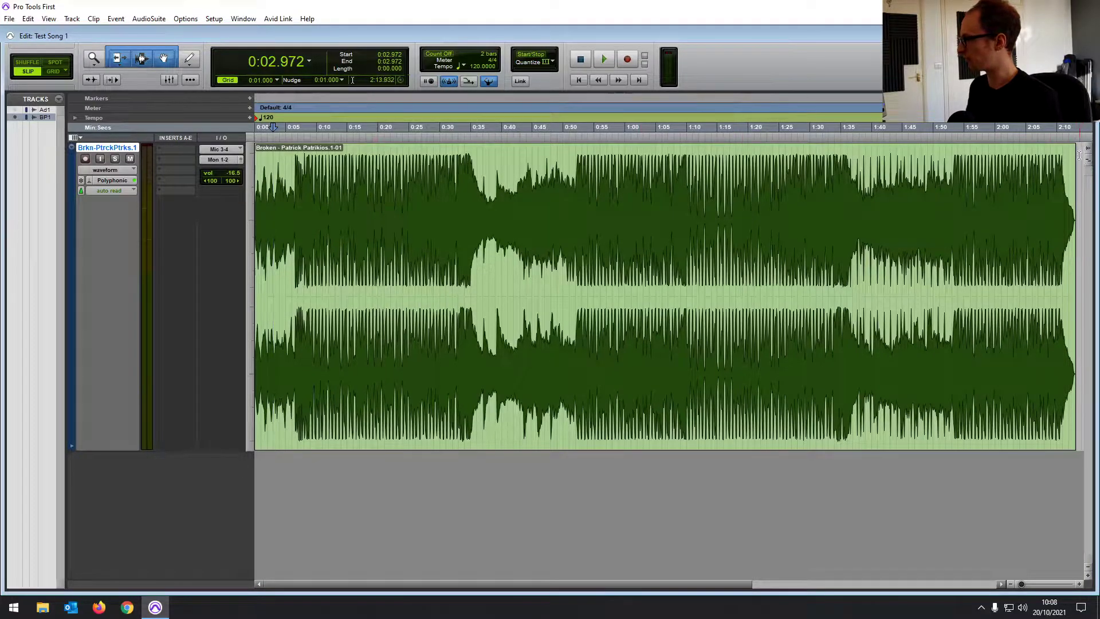
pyautogui.click(1004, 396)
pyautogui.click(793, 240)
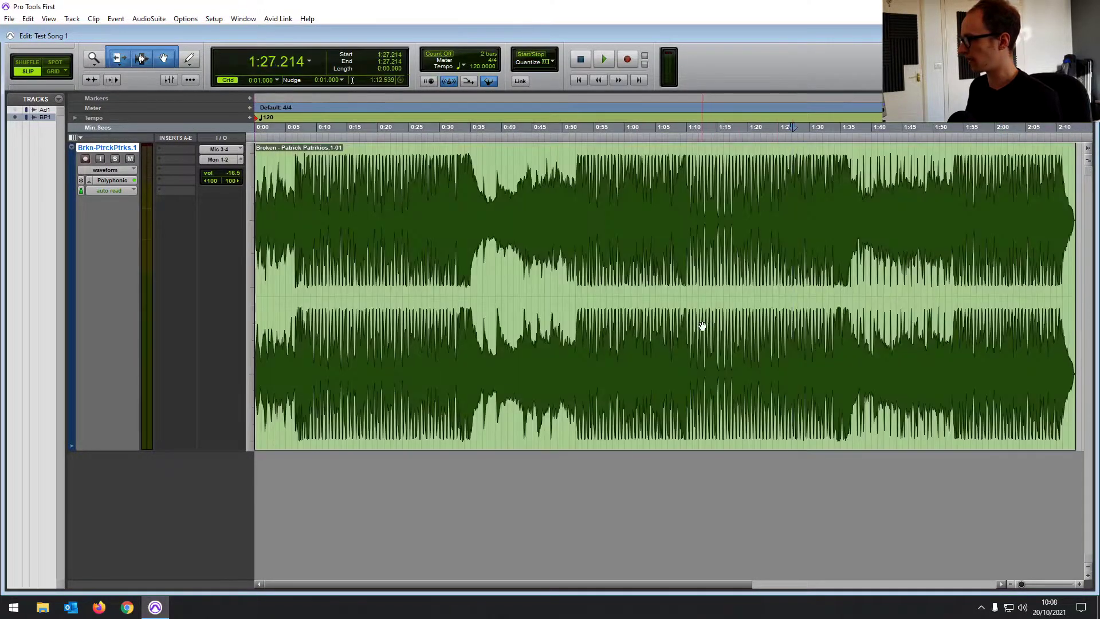
pyautogui.click(660, 214)
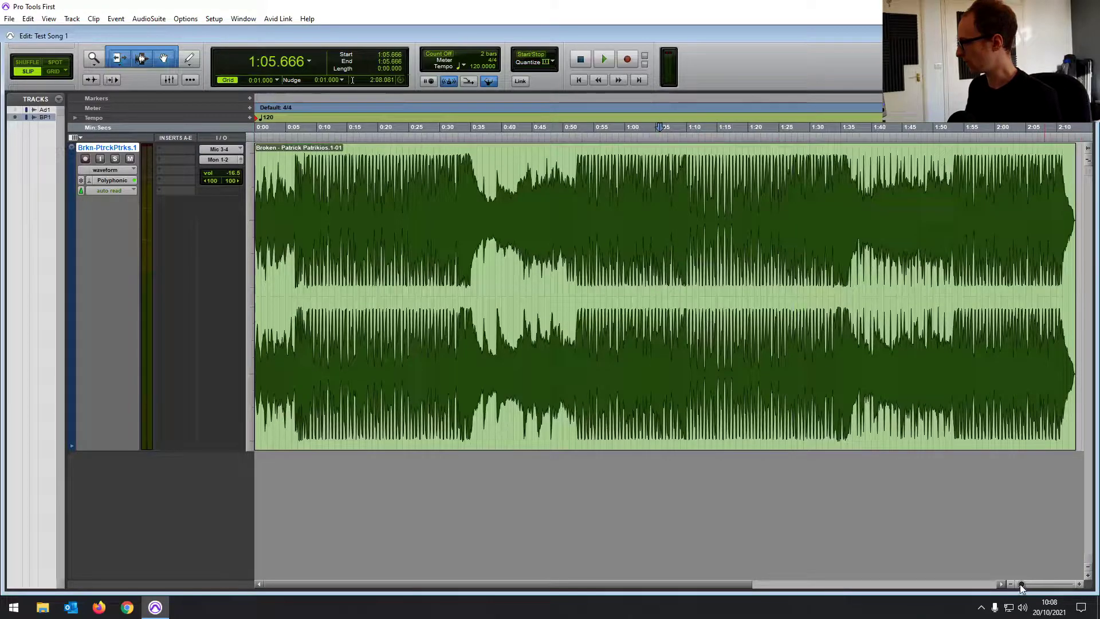
# Zoom far out, set the insertion point at 0:57.186, and zoom in four times on the waveform
pyautogui.moveTo(1022, 584)
pyautogui.mouseDown()
pyautogui.moveTo(1044, 584)
pyautogui.moveTo(1020, 582)
pyautogui.mouseUp()
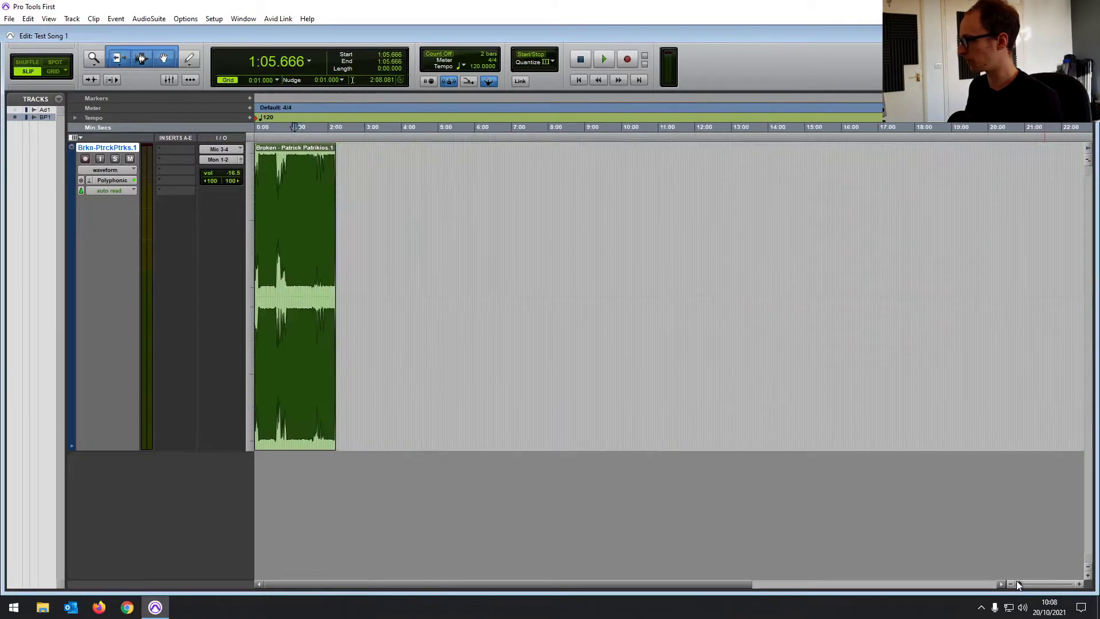
pyautogui.click(290, 199)
pyautogui.hotkey('ctrl', ']')
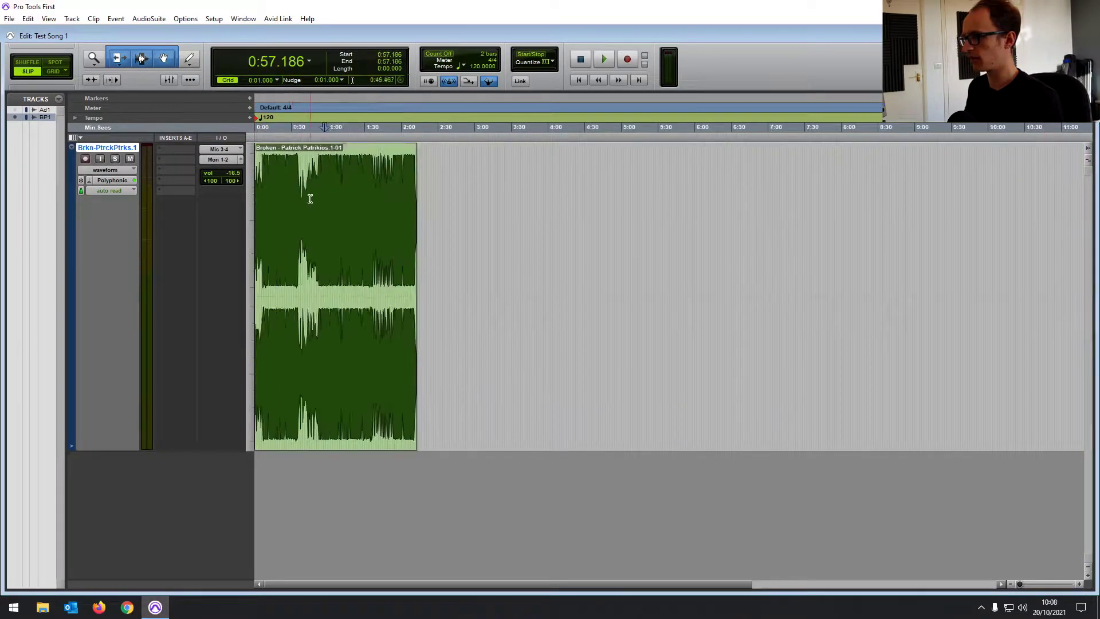
pyautogui.hotkey('ctrl', ']')
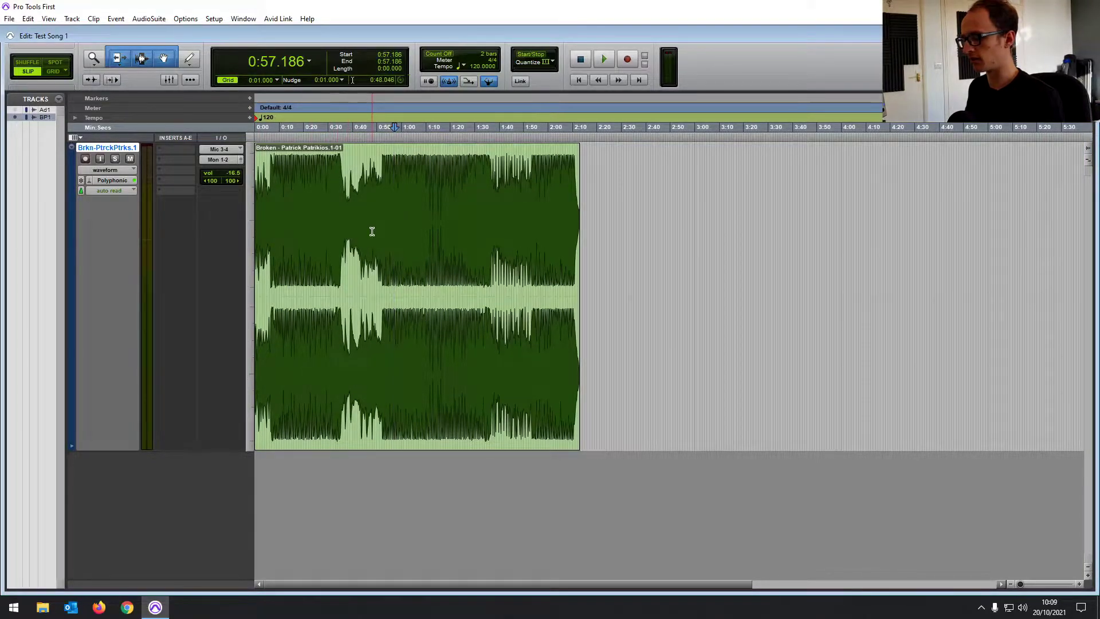
pyautogui.hotkey('ctrl', ']')
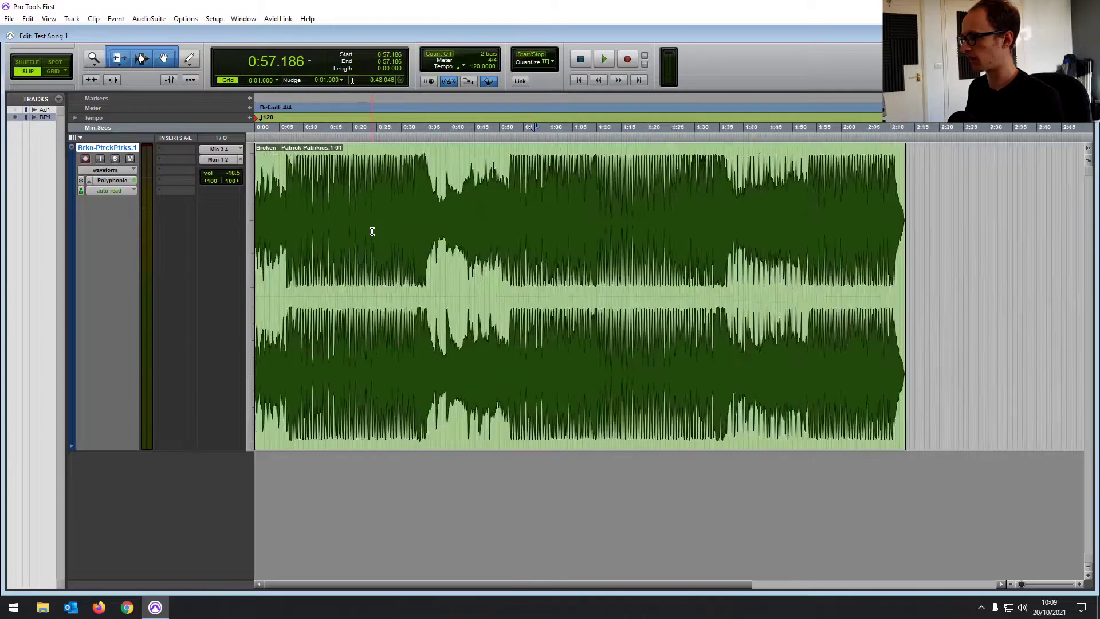
pyautogui.hotkey('ctrl', ']')
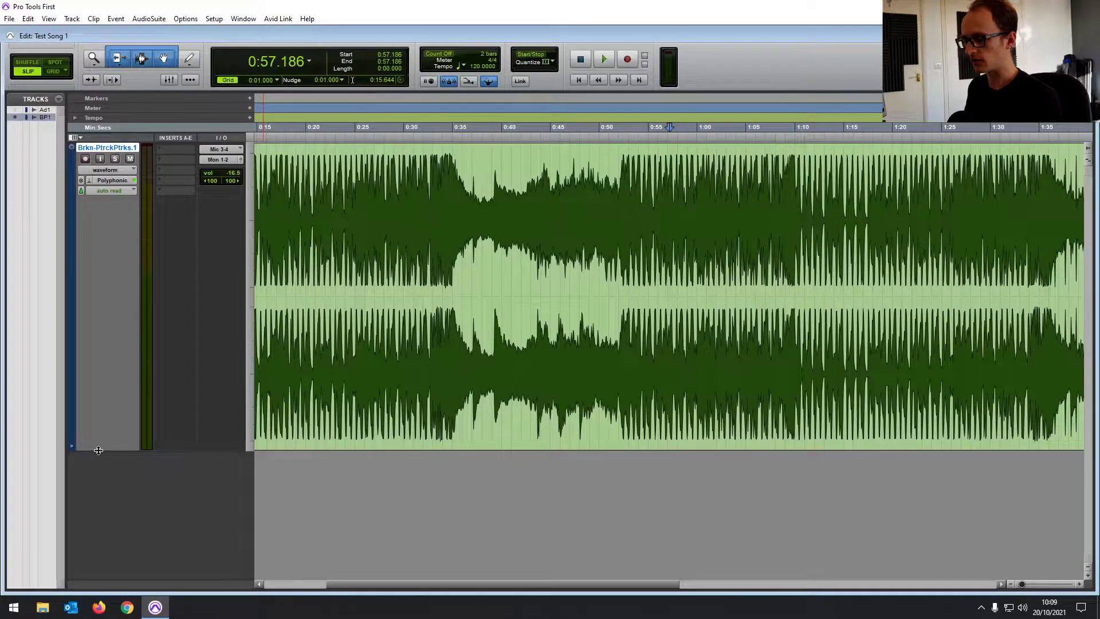
# Scroll up to the track header and move the view to the later waveform around 1:30
pyautogui.moveTo(98, 450); pyautogui.dragTo(100, 575)
pyautogui.scroll(-2, 557, 444)
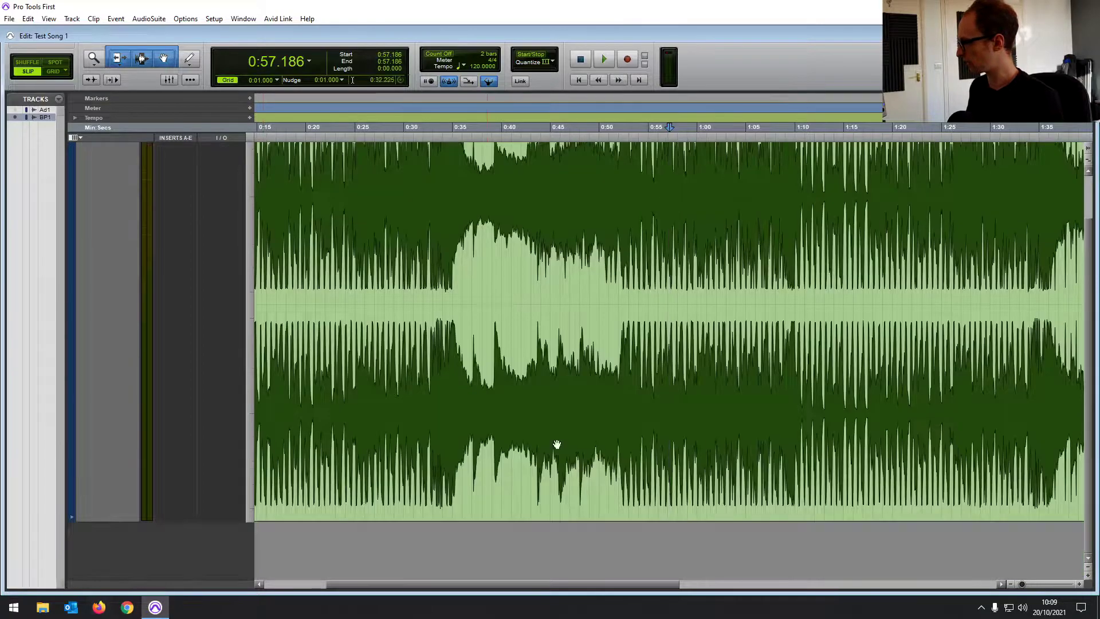
pyautogui.scroll(2, 1002, 485)
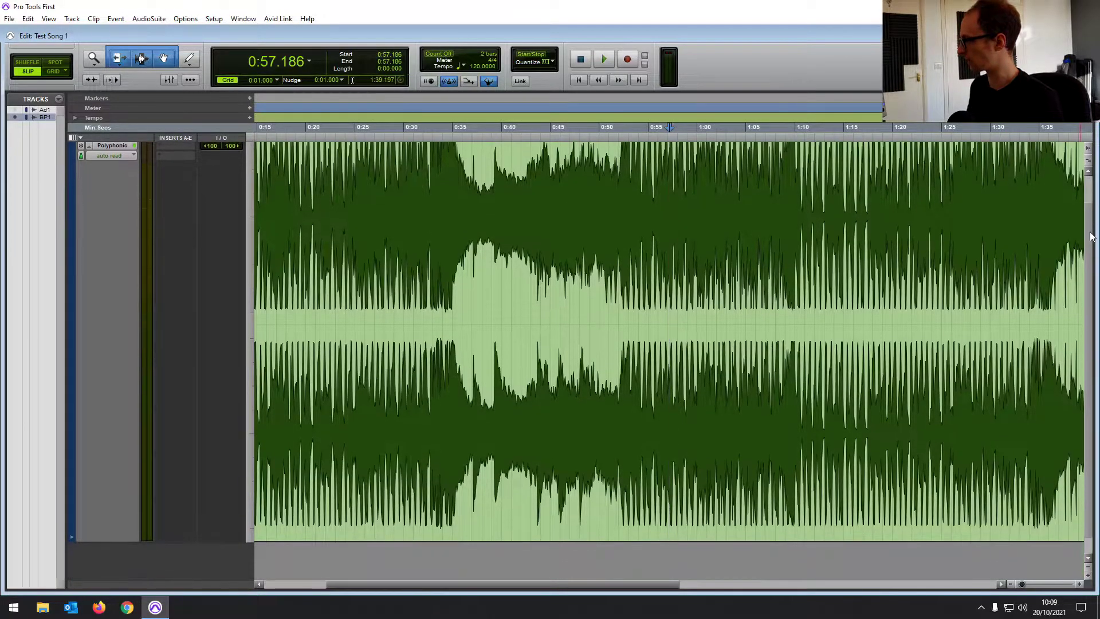
pyautogui.scroll(1, 1090, 237)
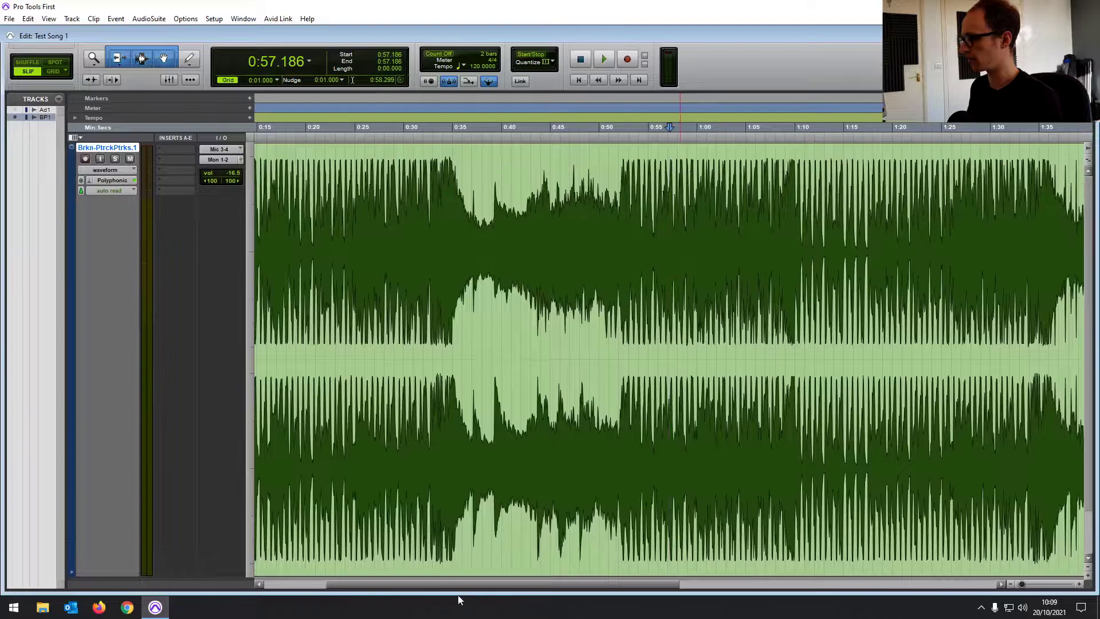
pyautogui.moveTo(401, 583)
pyautogui.mouseDown()
pyautogui.moveTo(597, 583)
pyautogui.moveTo(405, 581)
pyautogui.mouseUp()
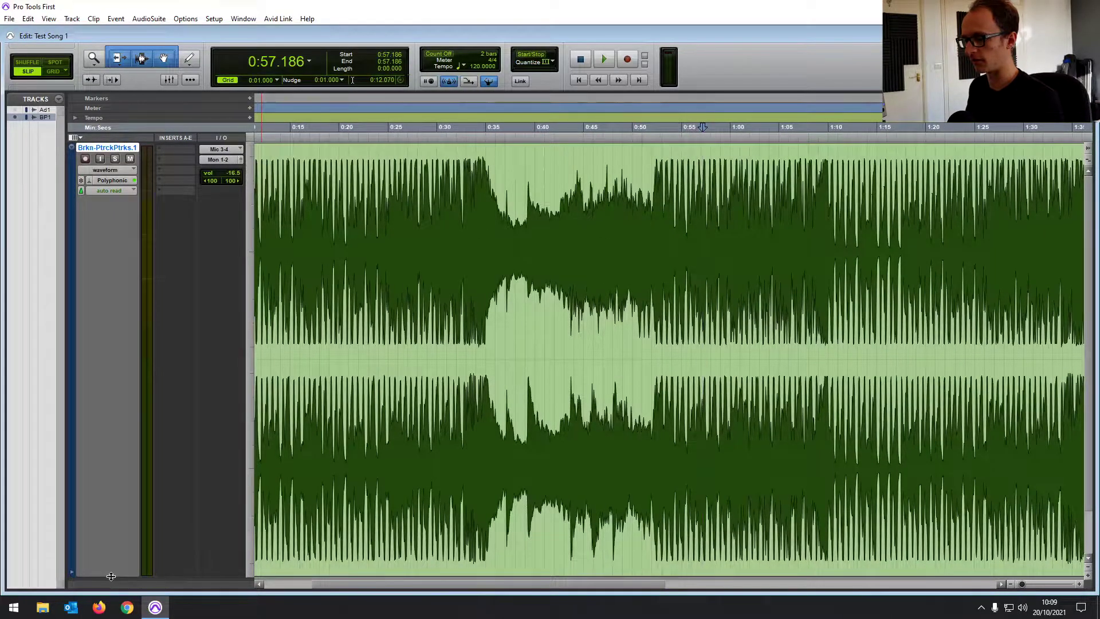
# Restore normal track height, rename Brkn-PtrckPtrks.1 to 'Broken', and solo the track
pyautogui.press('e')
pyautogui.press('Return')
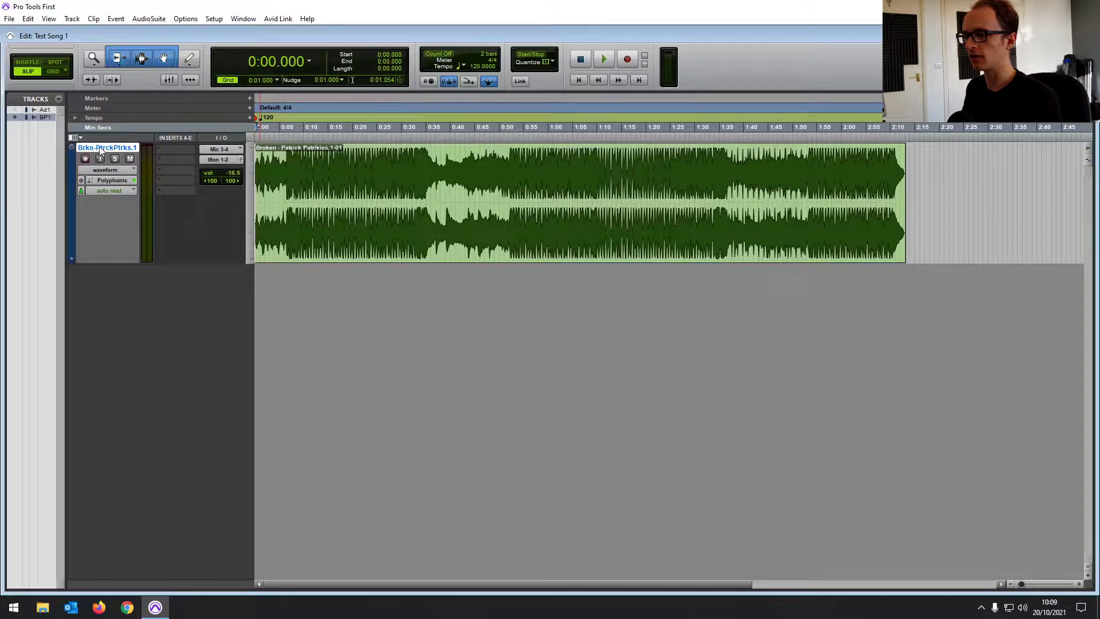
pyautogui.doubleClick(112, 151)
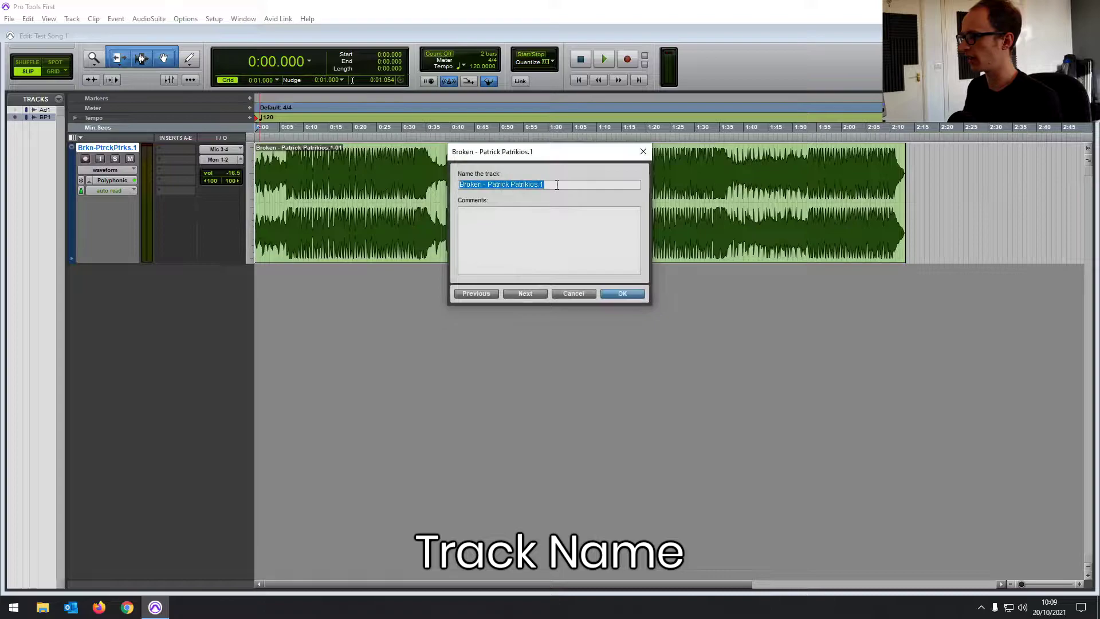
pyautogui.click(557, 185)
pyautogui.moveTo(484, 186); pyautogui.dragTo(550, 185)
pyautogui.press('BackSpace')
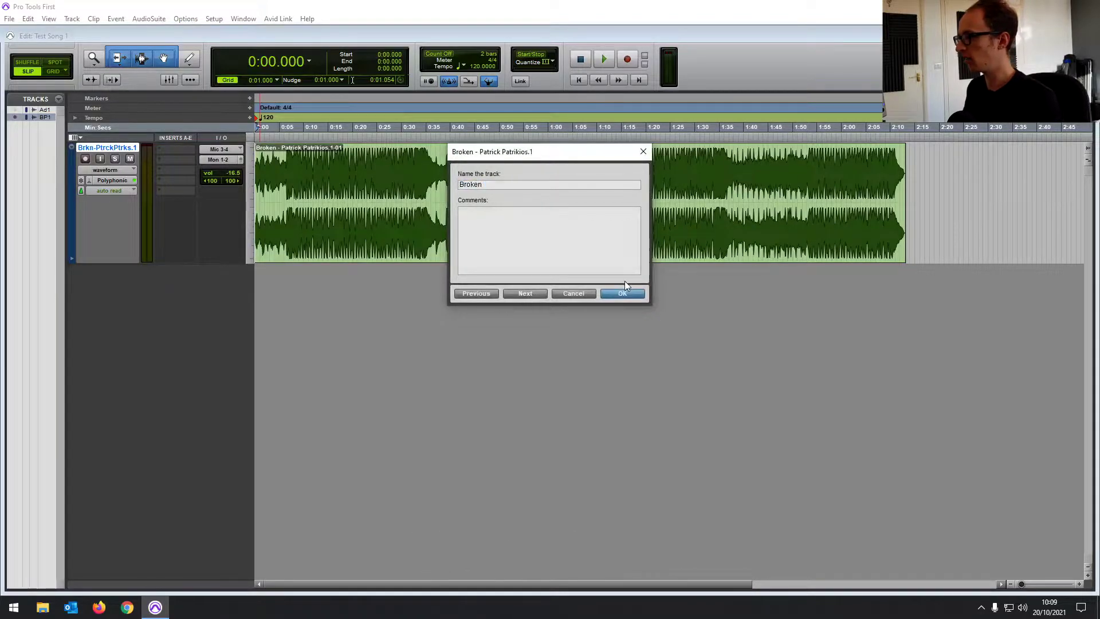
pyautogui.click(622, 293)
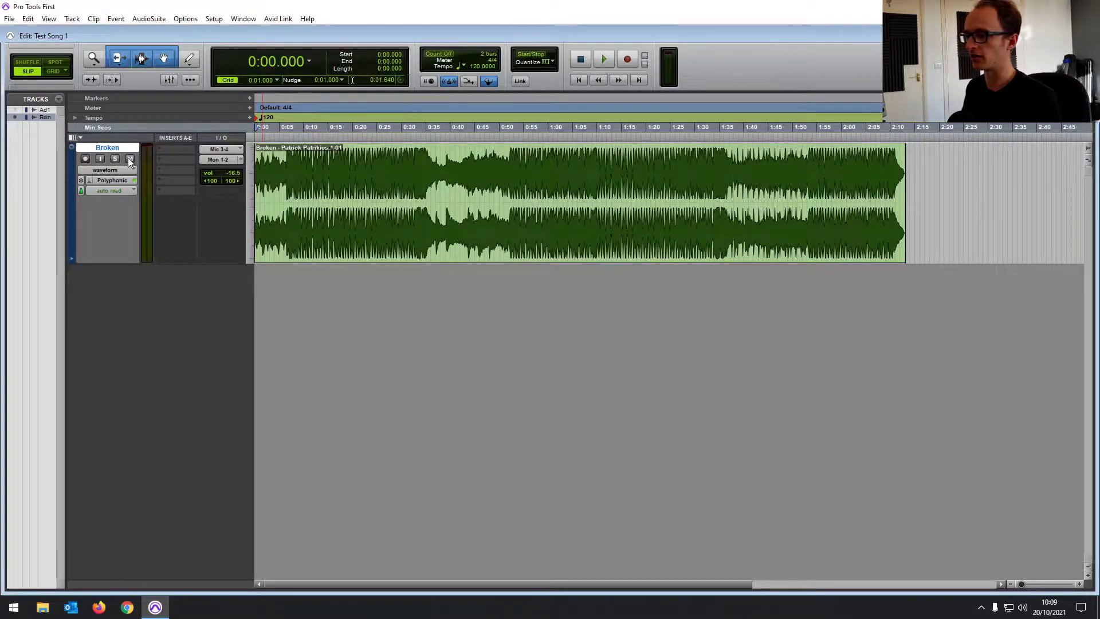
pyautogui.hotkey('shift', 's')
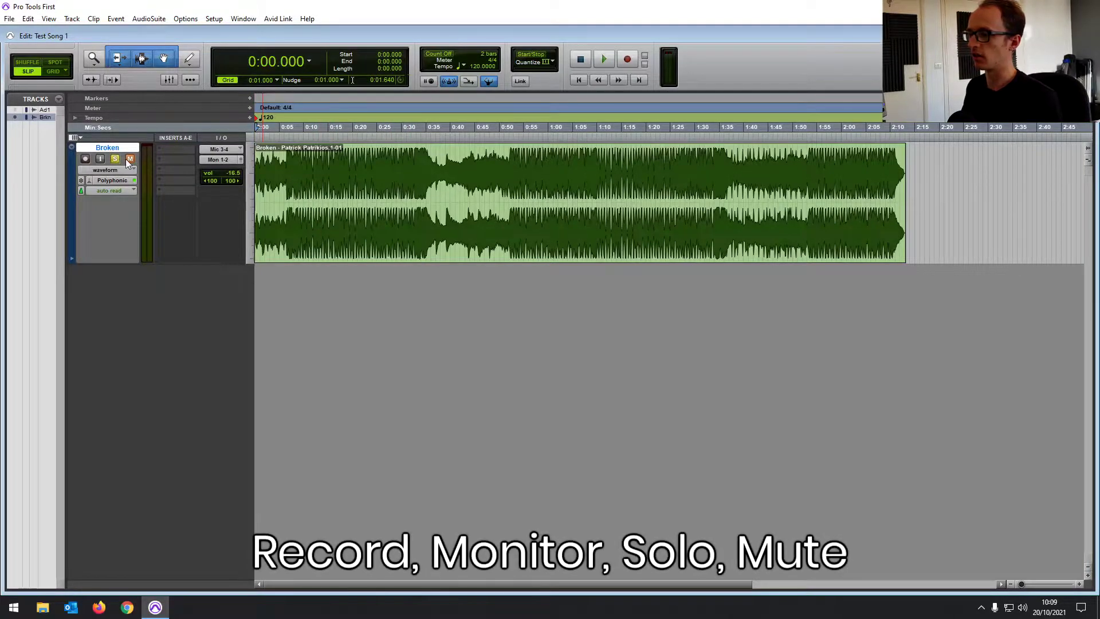
# Unmute and unsolo the Broken track, leaving input monitoring off
pyautogui.click(130, 159)
pyautogui.hotkey('shift', 's')
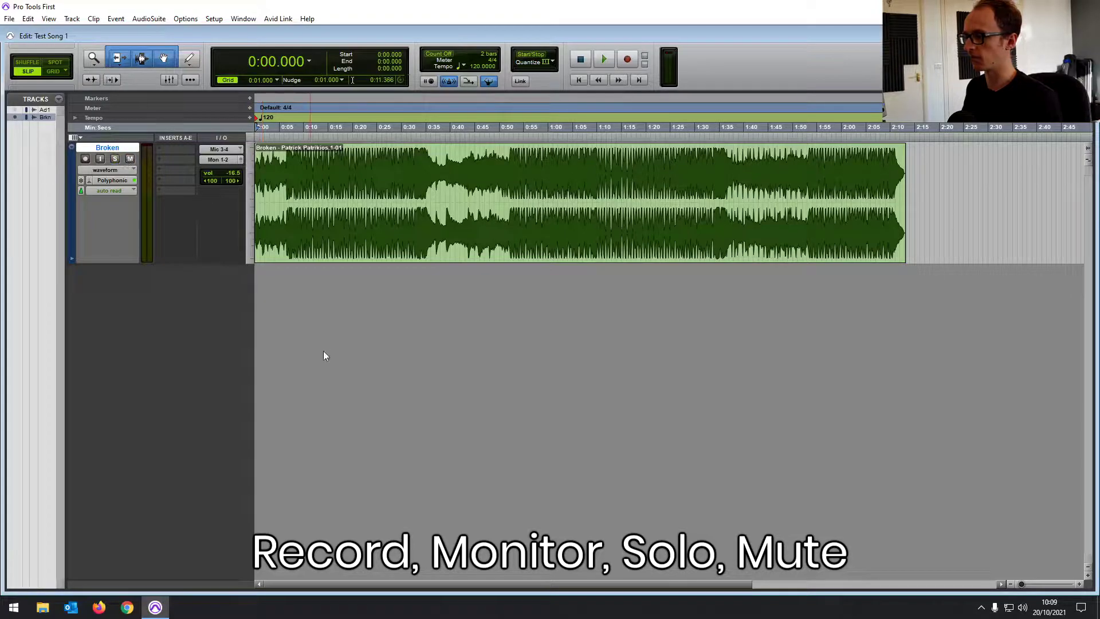
pyautogui.click(100, 160)
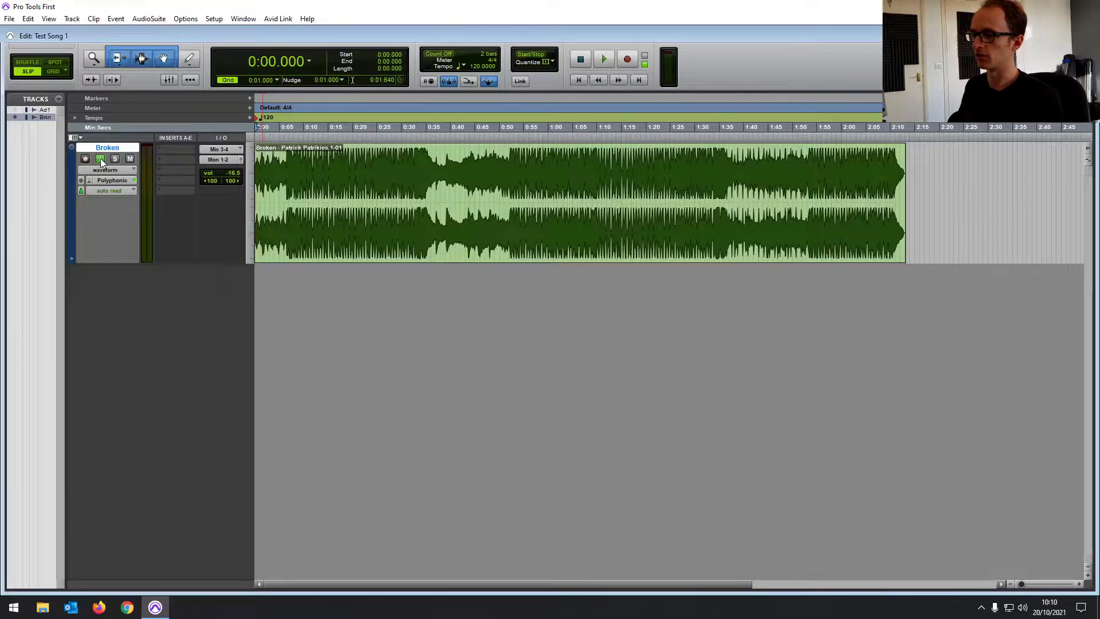
pyautogui.click(101, 159)
pyautogui.click(100, 159)
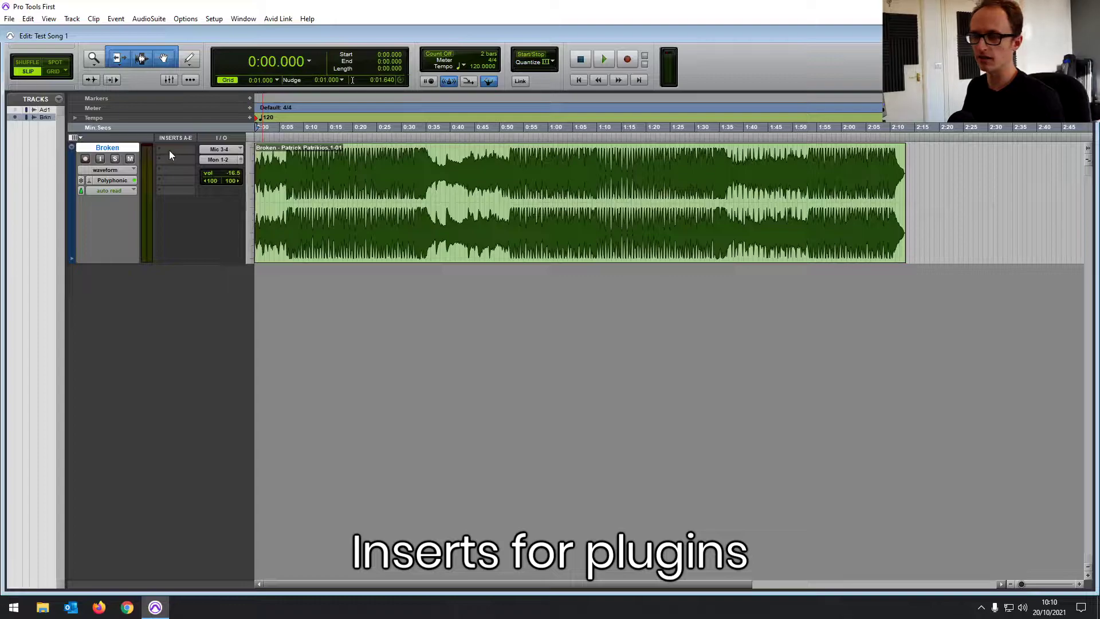
# Browse the track's input and output lists, keeping Mic 3-4 in and Mon 1-2 out
pyautogui.click(236, 149)
pyautogui.click(226, 149)
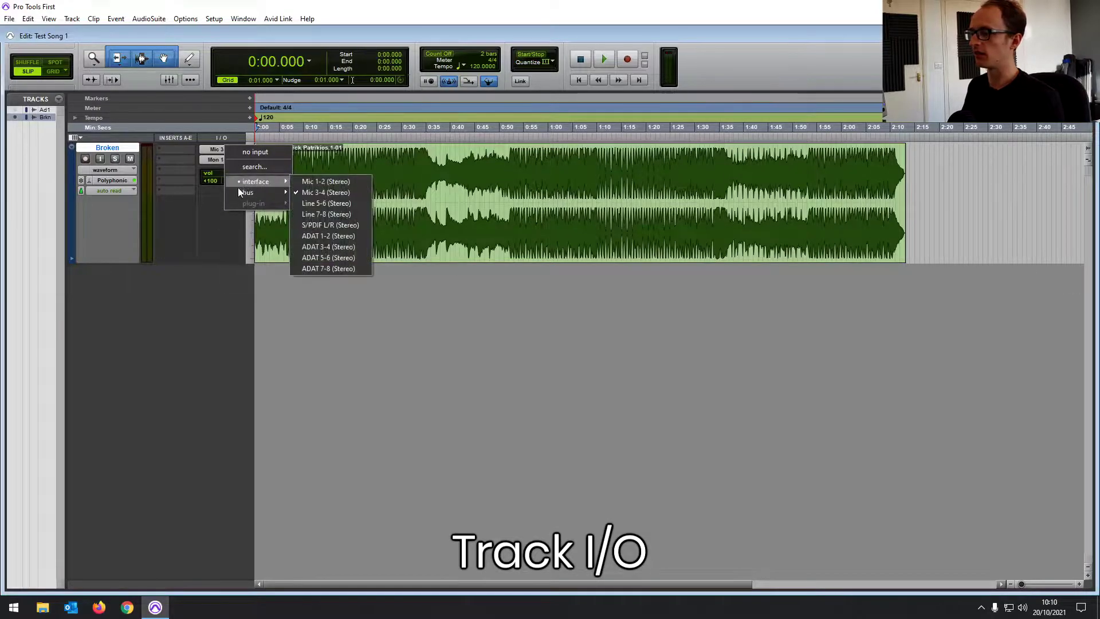
pyautogui.click(211, 223)
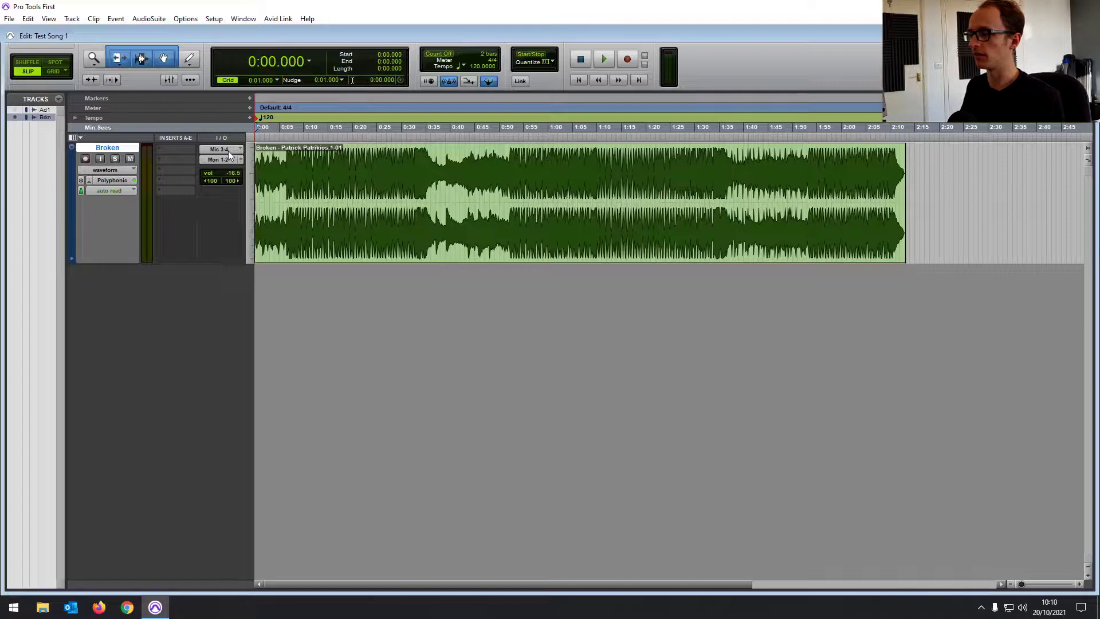
pyautogui.click(228, 151)
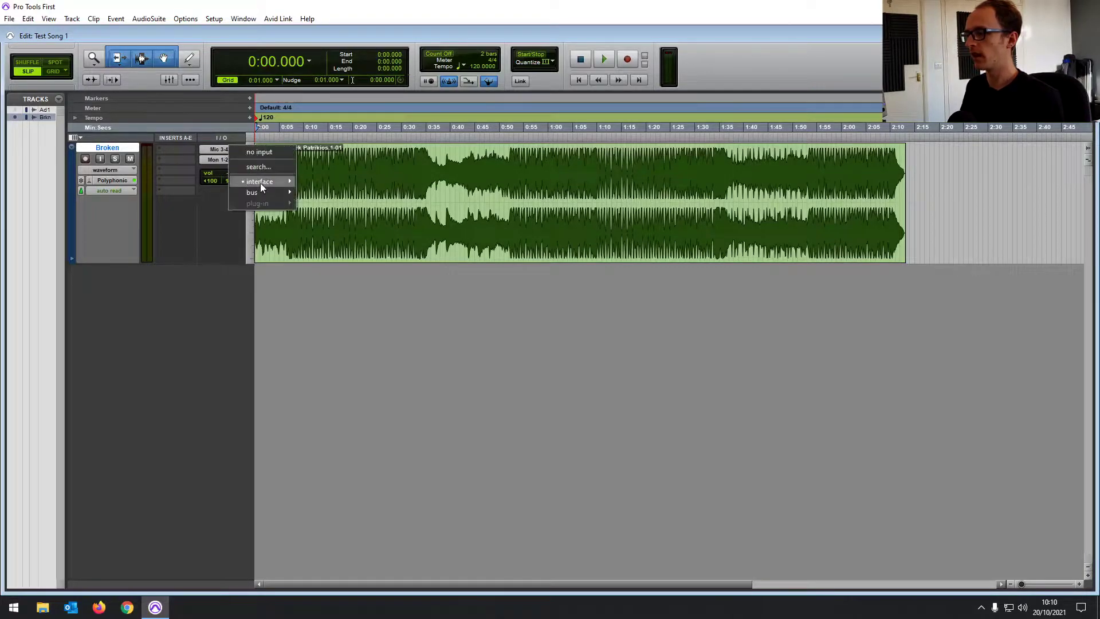
pyautogui.moveTo(261, 184)
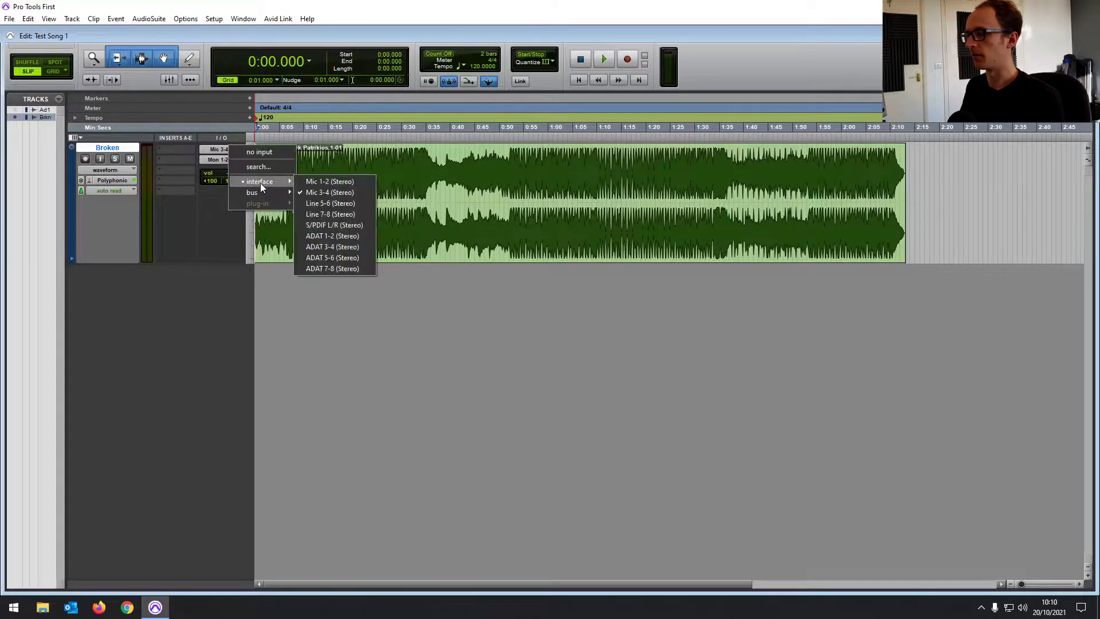
pyautogui.click(210, 203)
pyautogui.click(223, 160)
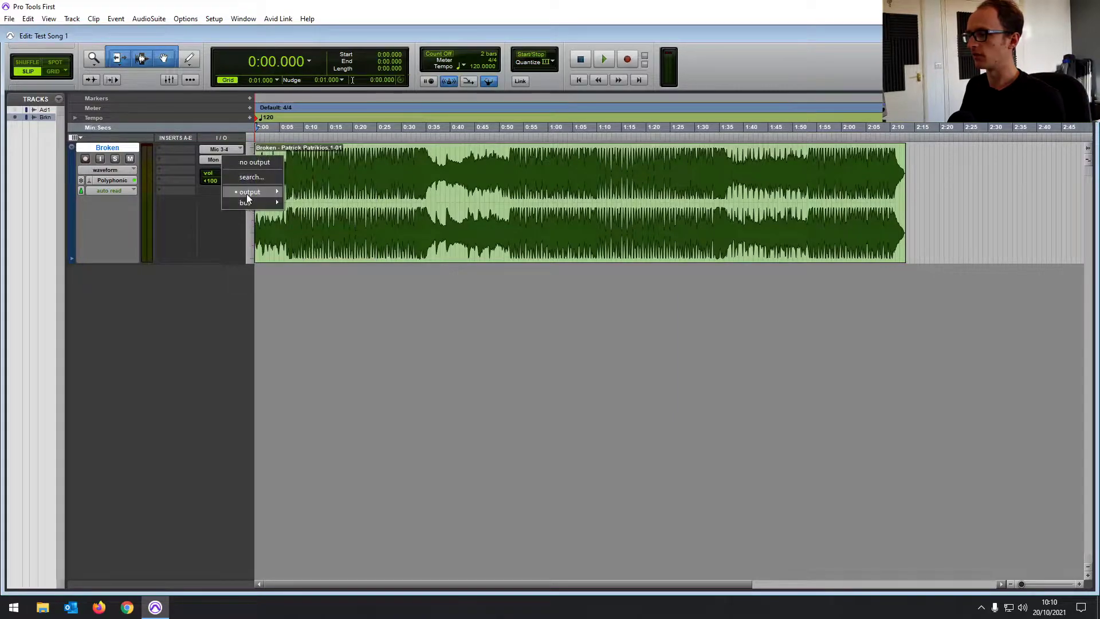
pyautogui.moveTo(255, 194)
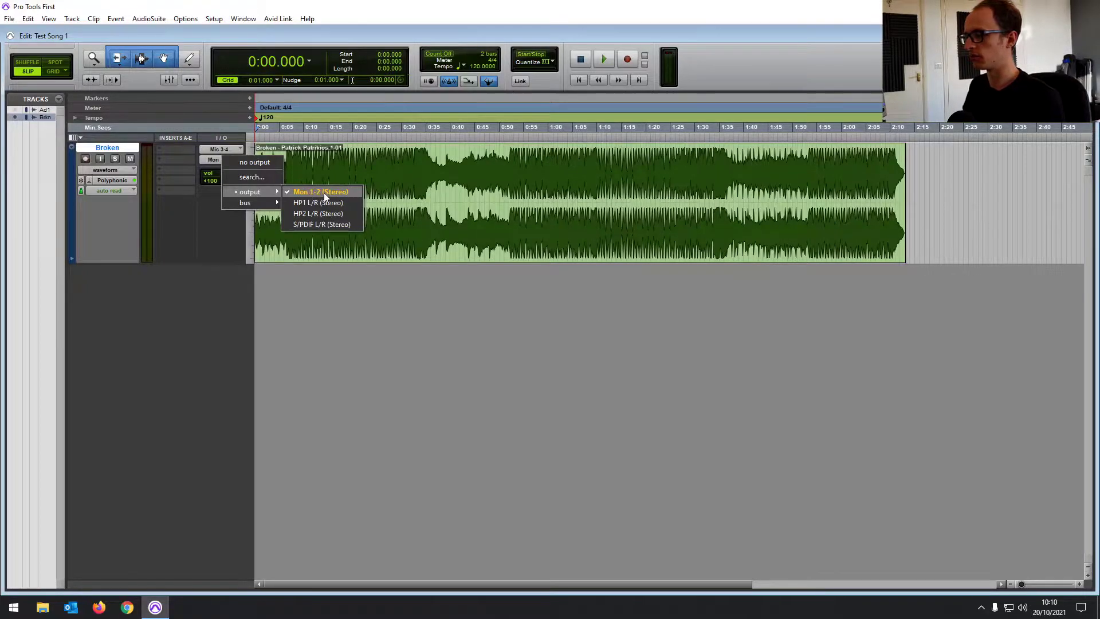
pyautogui.click(222, 234)
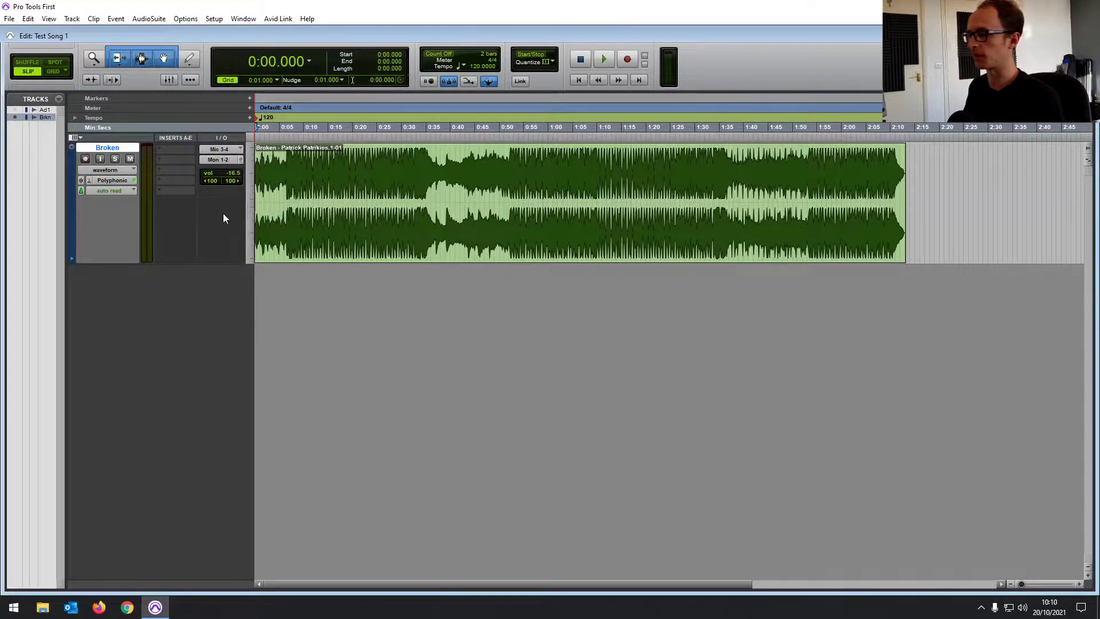
# Raise the Broken track volume from -16.5 to -9.9 and check the pans at <100 and 100>
pyautogui.moveTo(235, 178)
pyautogui.mouseDown()
pyautogui.moveTo(233, 166)
pyautogui.moveTo(238, 181)
pyautogui.mouseUp()
pyautogui.keyDown('alt'); pyautogui.click(237, 173); pyautogui.keyUp('alt')
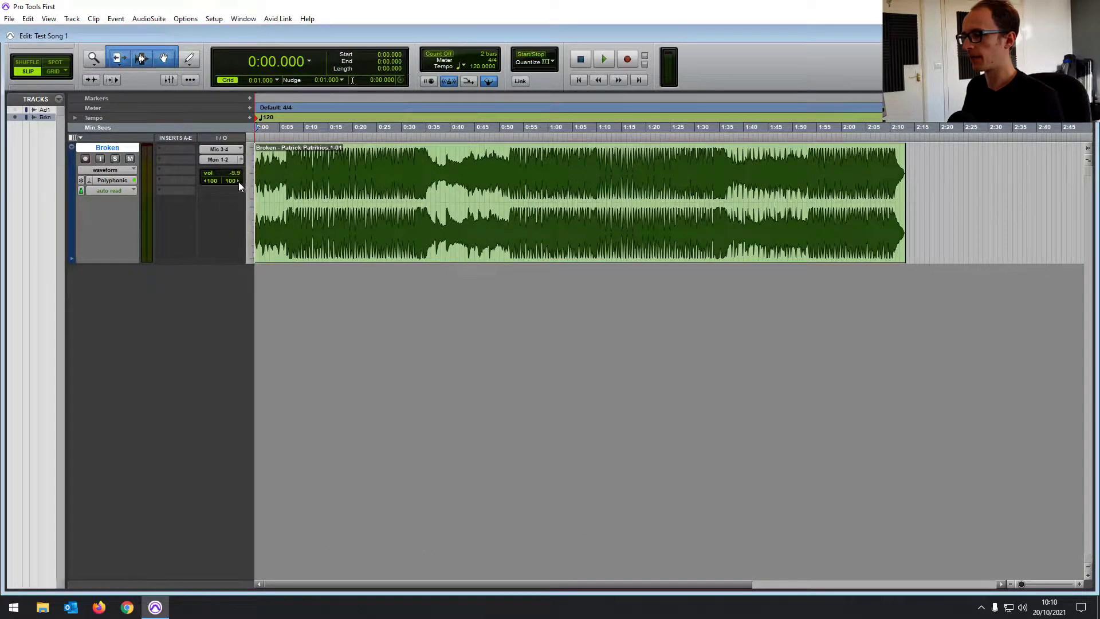
pyautogui.click(209, 181)
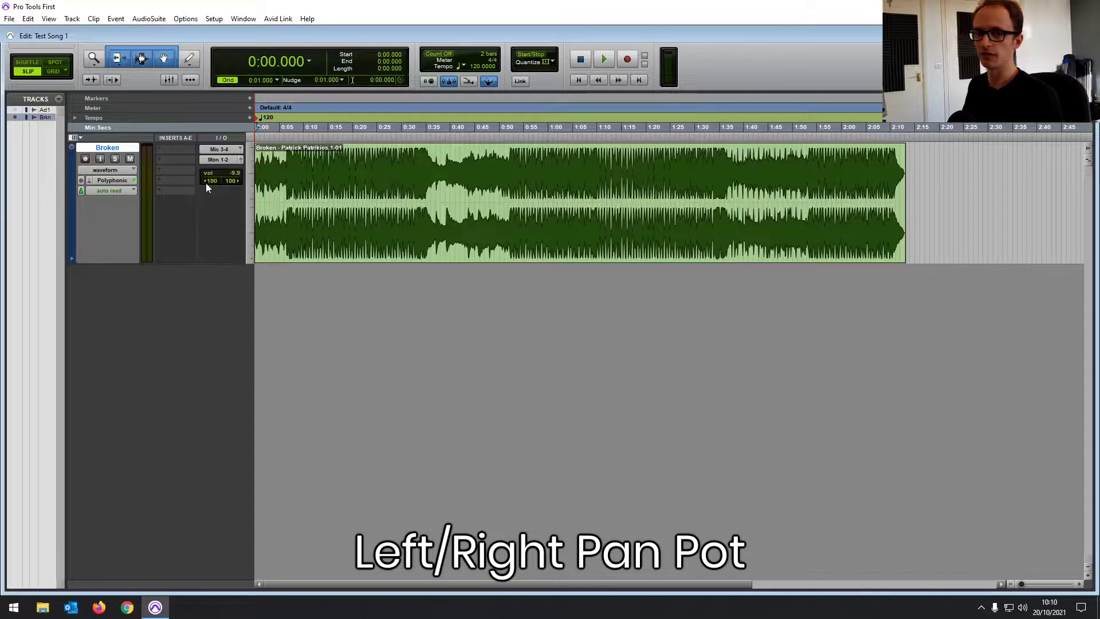
pyautogui.click(233, 181)
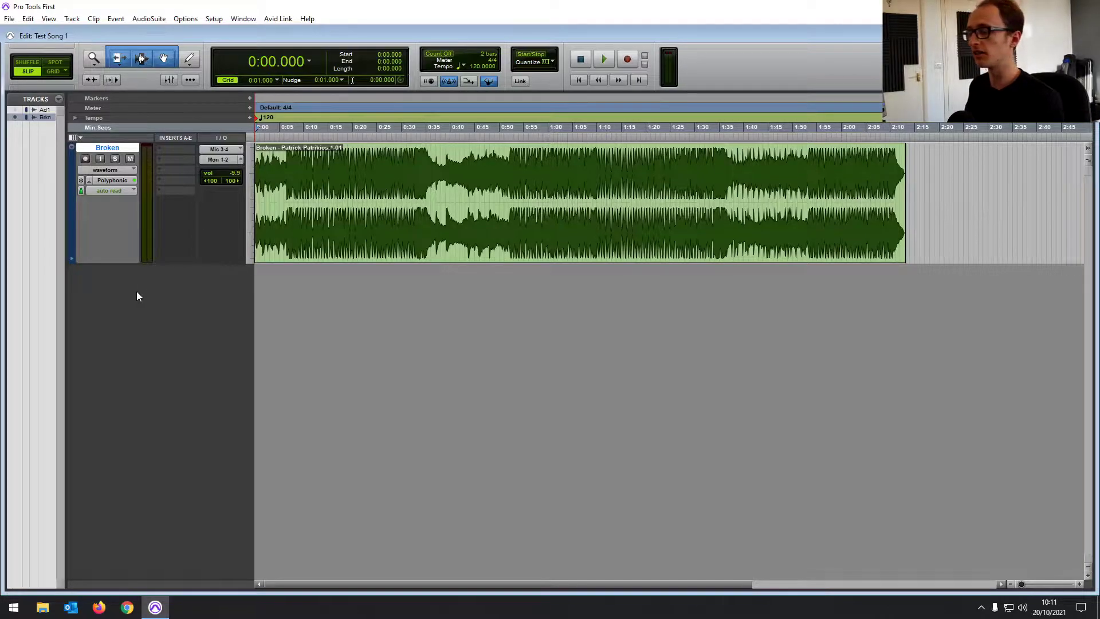
# Create a new Master Fader track, Master 1, and drag it above the Broken track
pyautogui.click(212, 18)
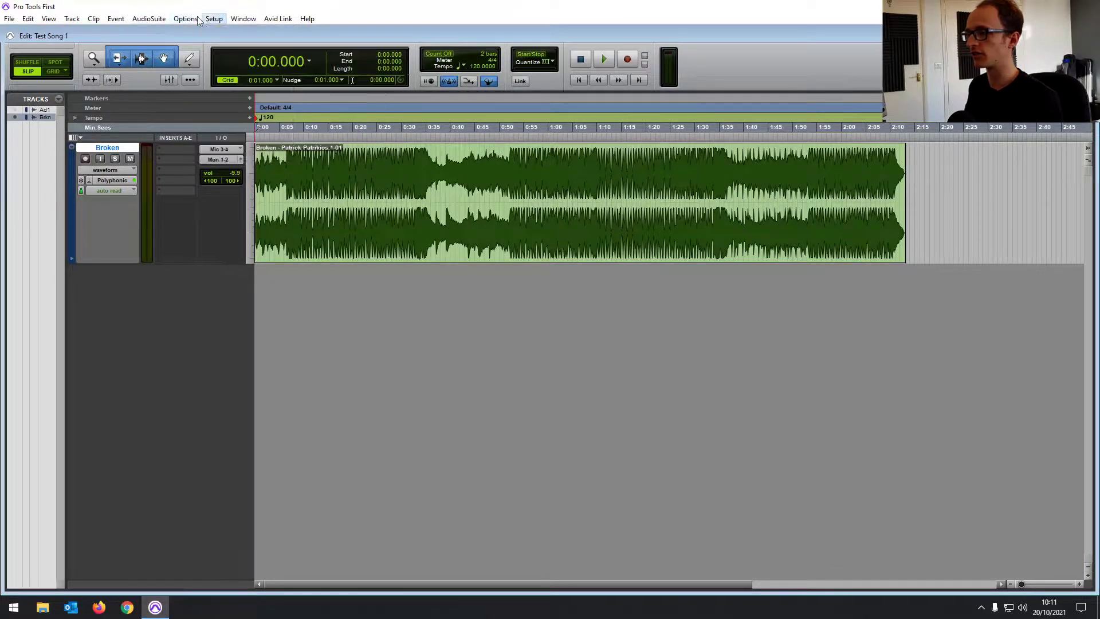
pyautogui.click(92, 33)
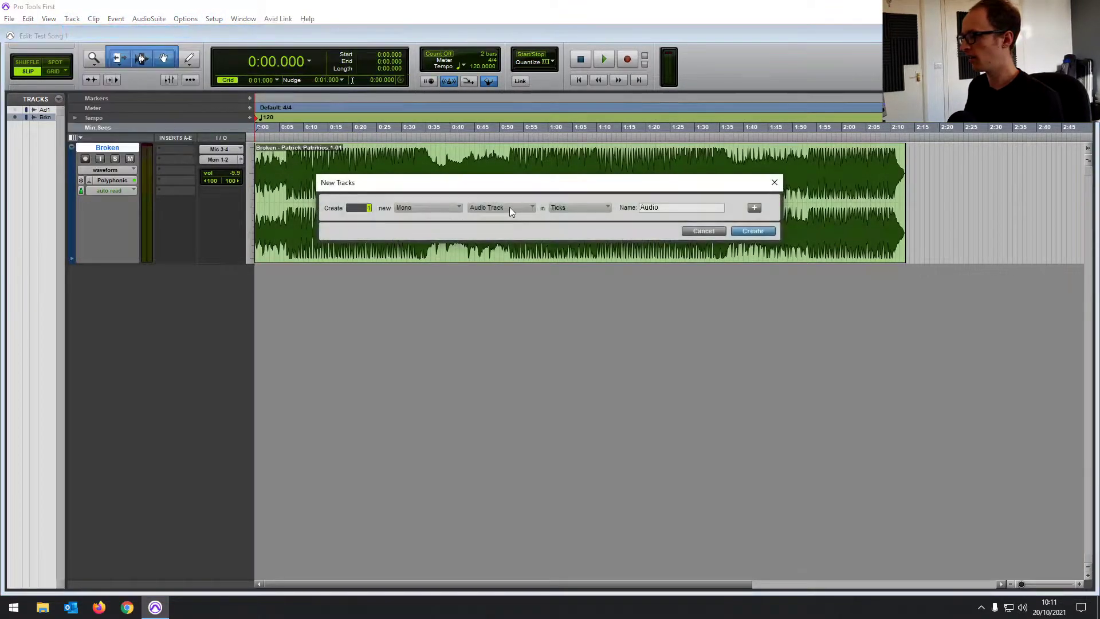
pyautogui.click(510, 207)
pyautogui.click(535, 233)
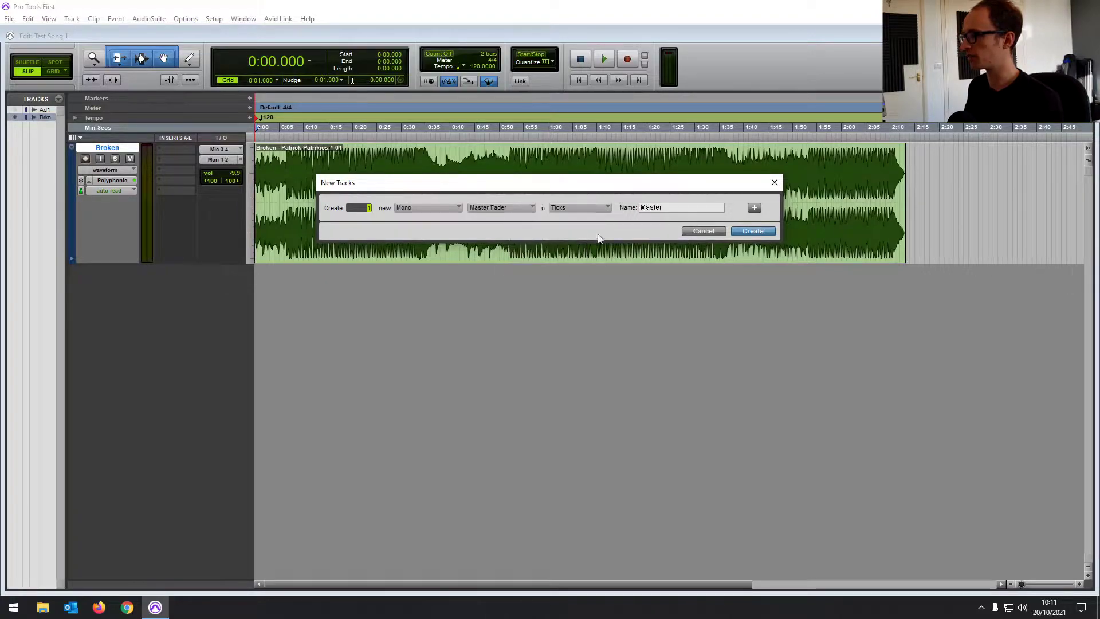
pyautogui.click(753, 231)
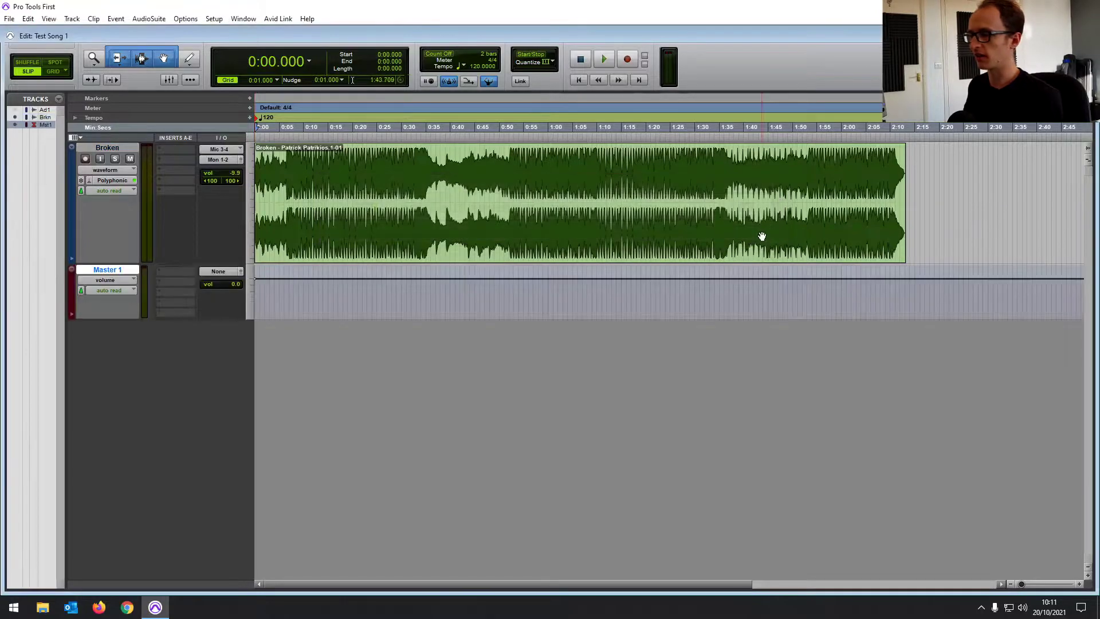
pyautogui.moveTo(107, 270); pyautogui.dragTo(140, 157)
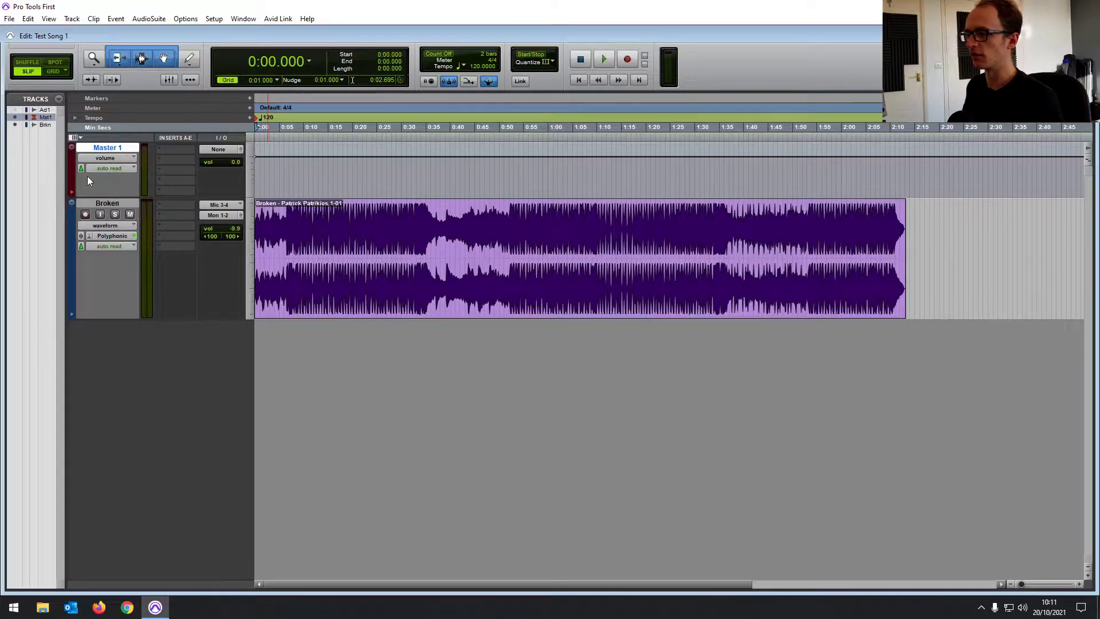
# Browse Master 1's output destination list and close it without choosing an output
pyautogui.click(226, 149)
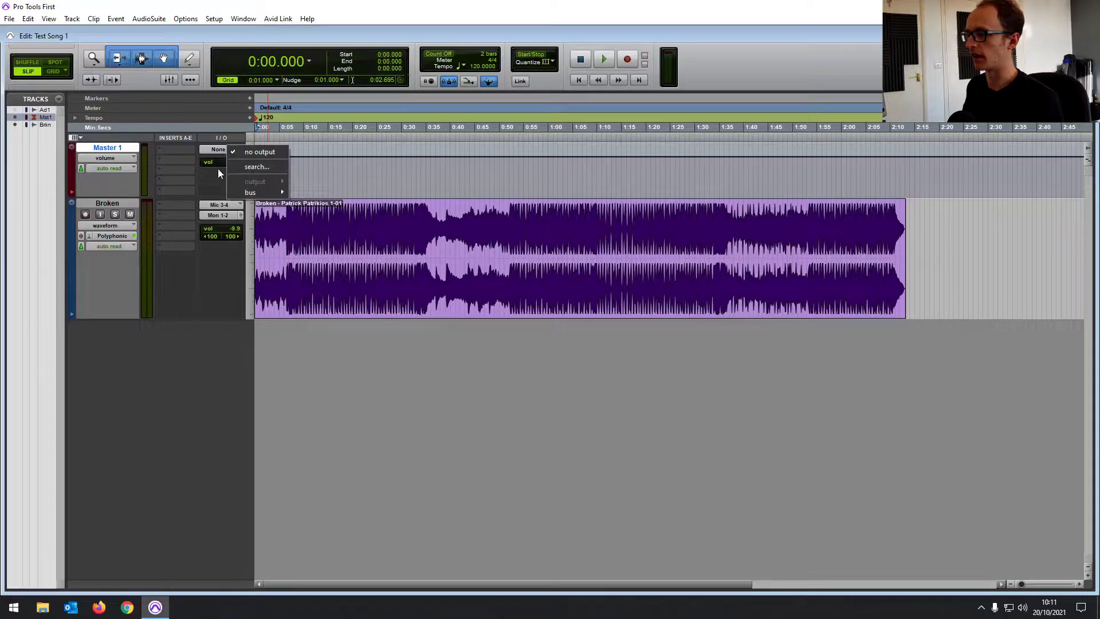
pyautogui.click(217, 173)
pyautogui.click(219, 149)
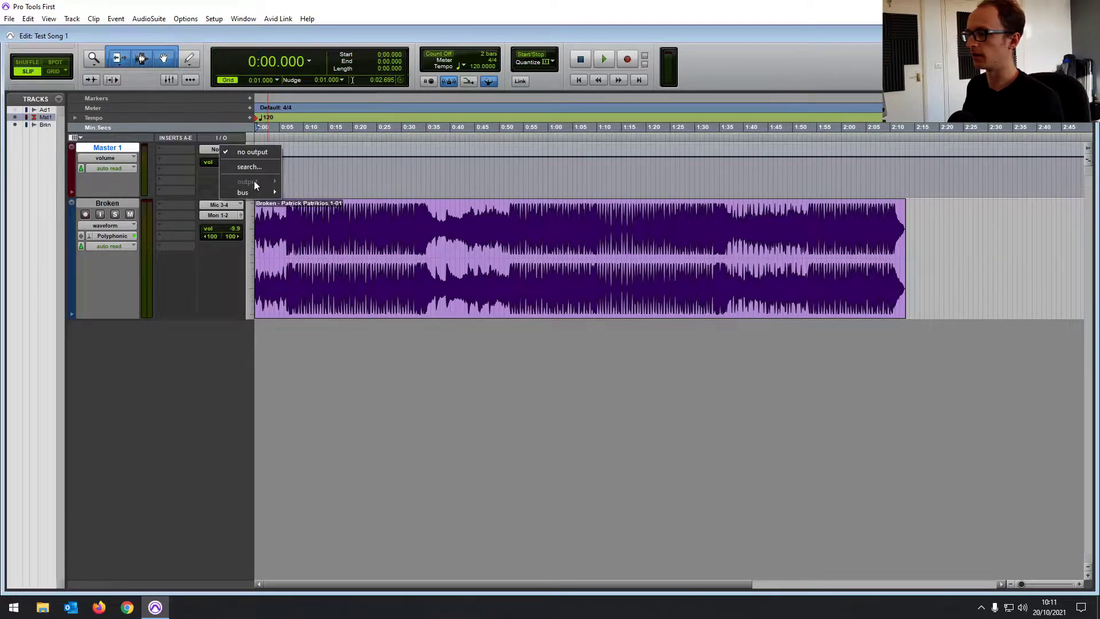
pyautogui.click(202, 180)
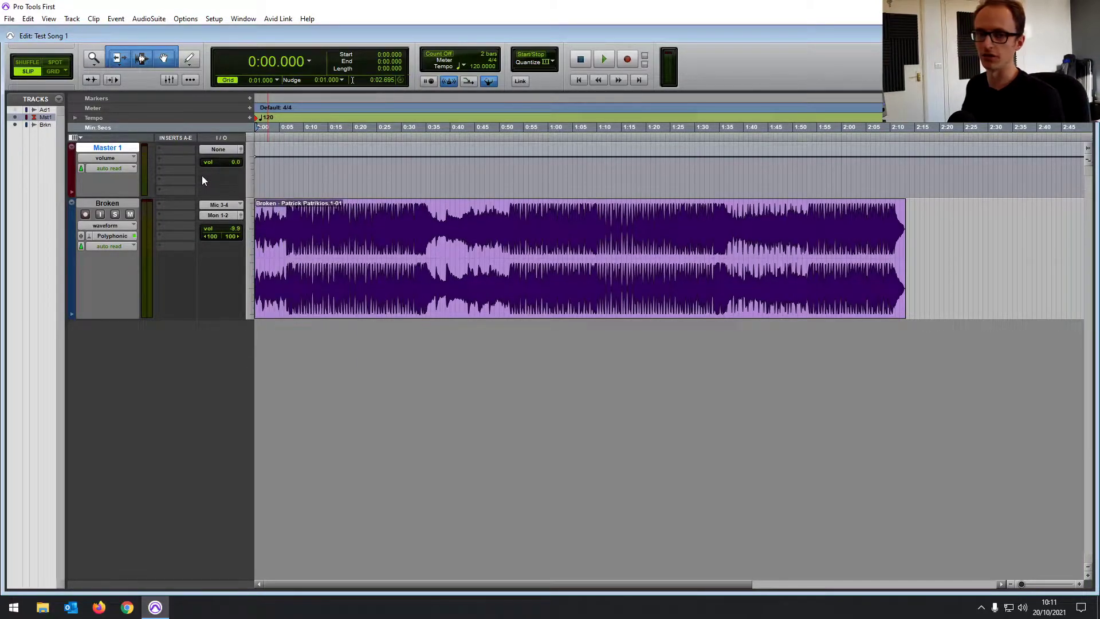
# Reduce Master 1's track height and move Mst1 to the top of the Tracks list above Ad1
pyautogui.rightClick(101, 150)
pyautogui.click(87, 187)
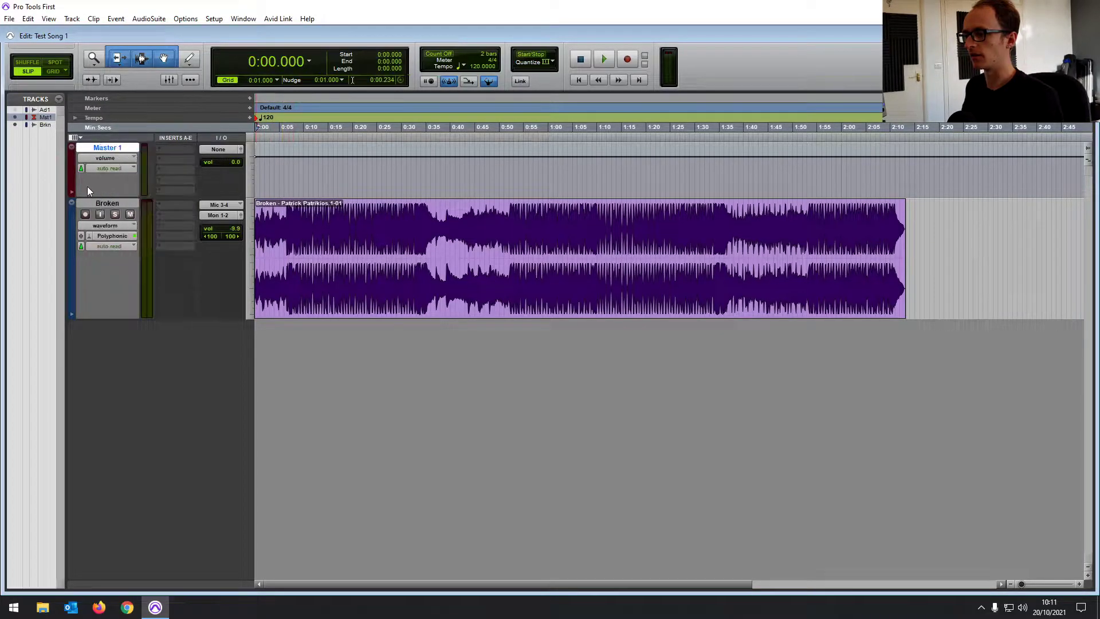
pyautogui.moveTo(96, 192); pyautogui.dragTo(98, 162)
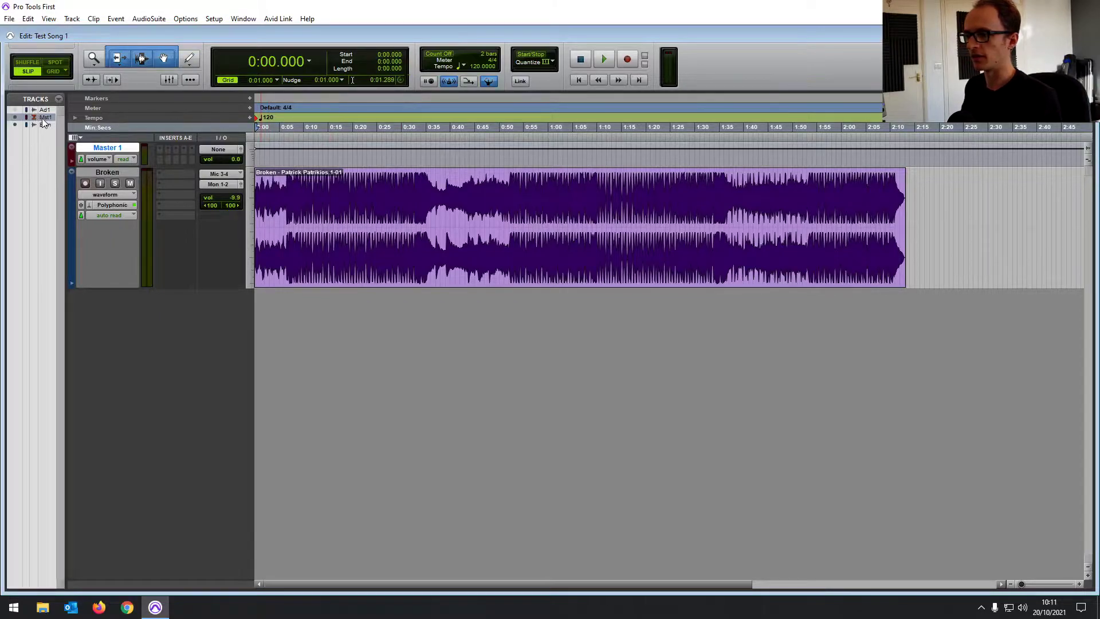
pyautogui.moveTo(45, 112); pyautogui.dragTo(45, 119)
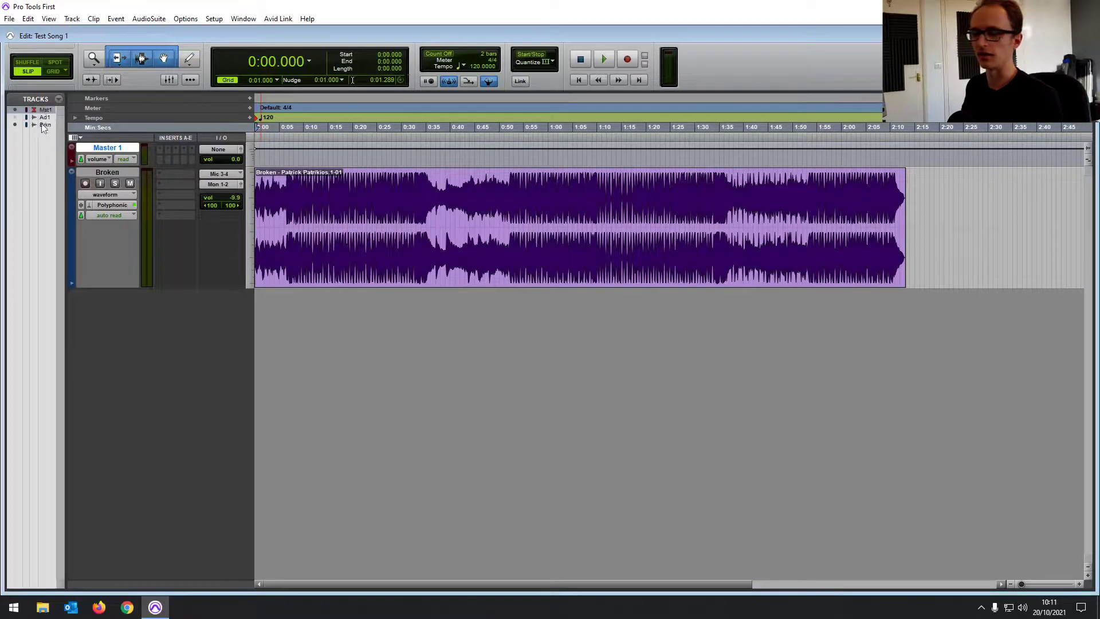
# Set the edit point at 0:05.273 and cycle through Shuffle, Grid and Slip edit modes
pyautogui.click(281, 206)
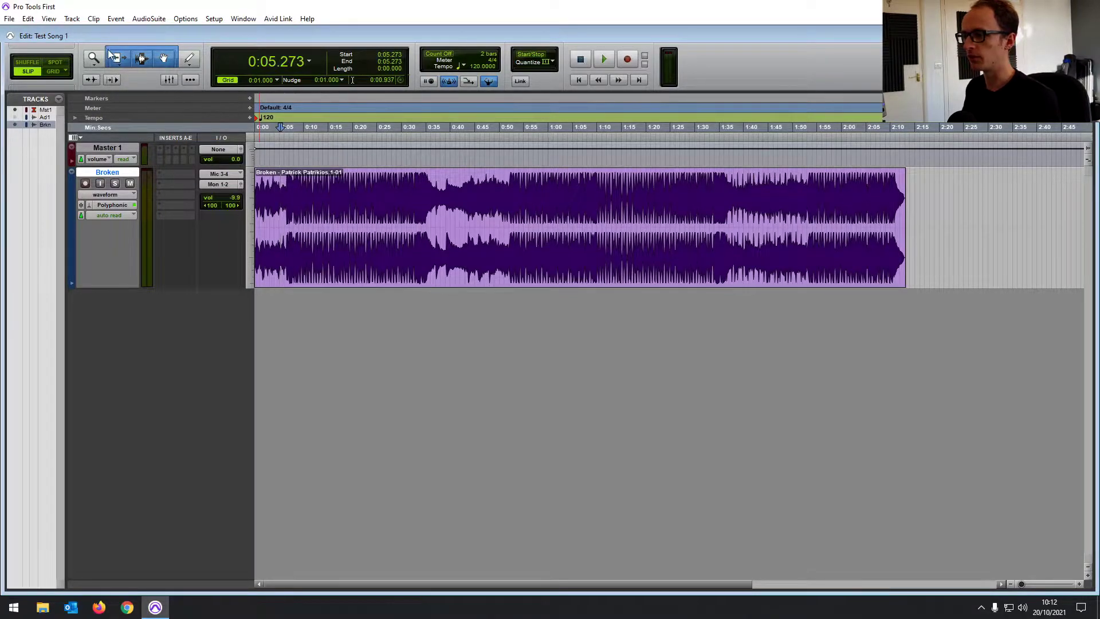
pyautogui.click(27, 62)
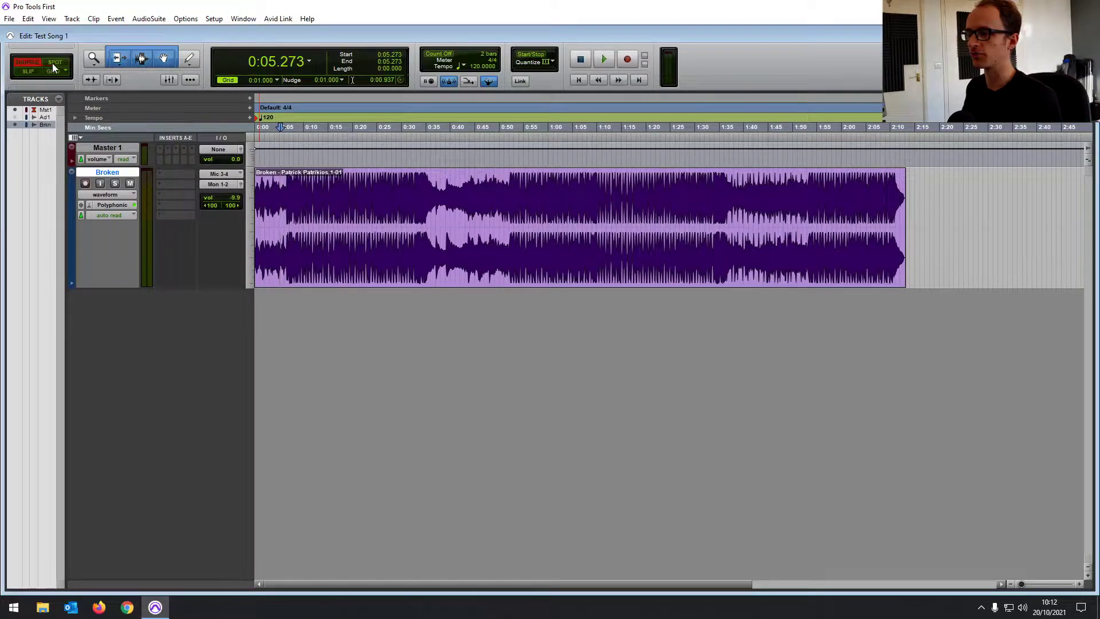
pyautogui.click(53, 70)
pyautogui.click(26, 72)
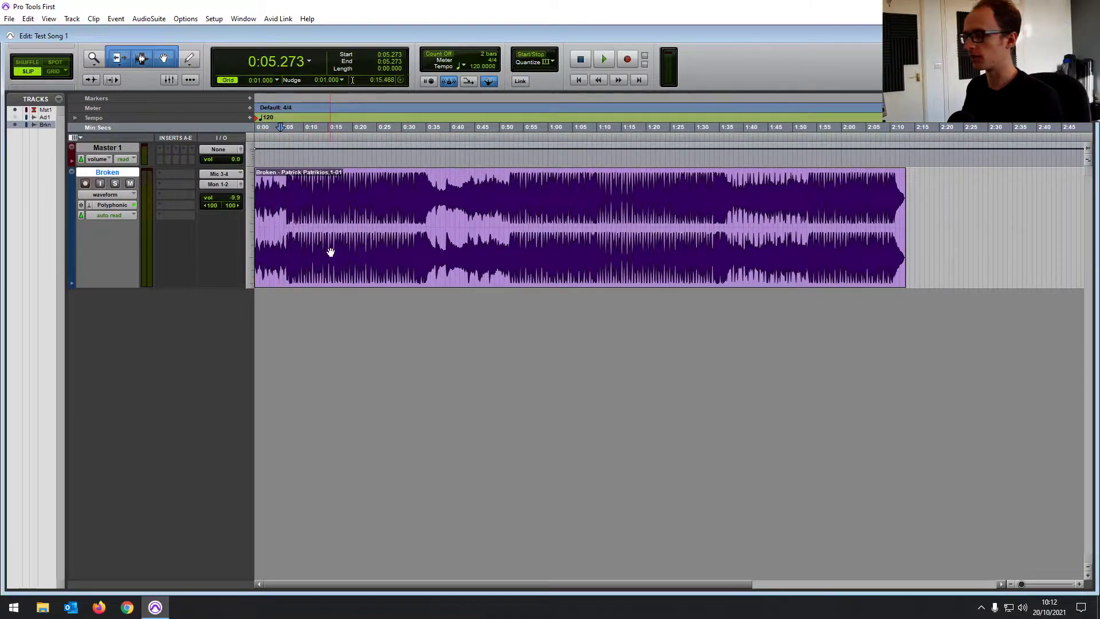
# Slip the zoomed-in clip to about 0:09.9, then grid-snap it to 0:01 and back to 0:00
pyautogui.hotkey('ctrl', ']')
pyautogui.hotkey('ctrl', ']')
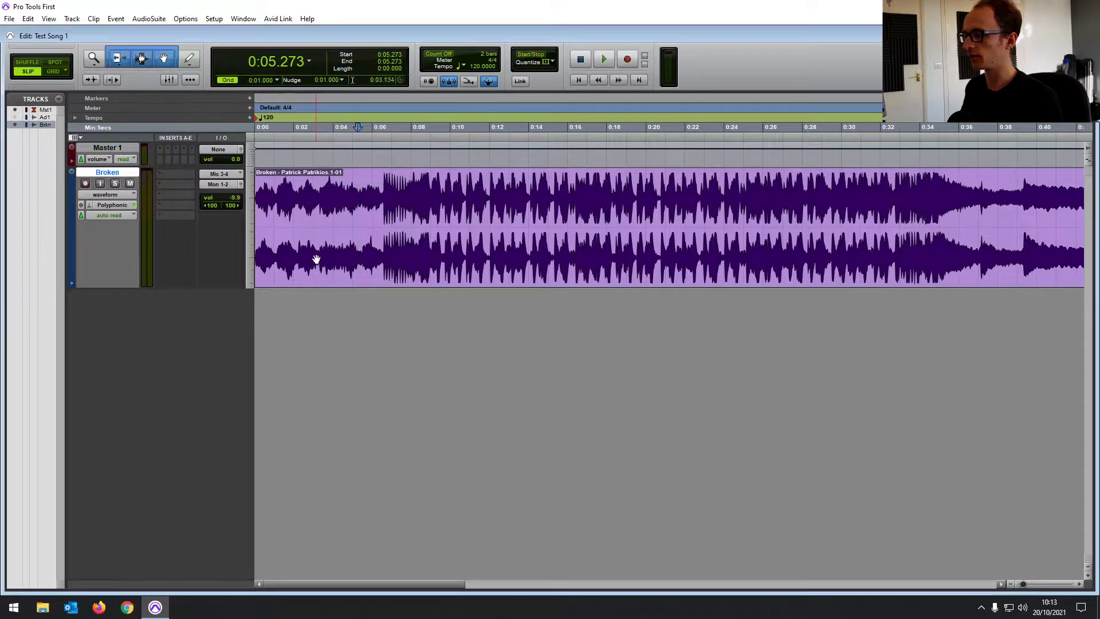
pyautogui.moveTo(321, 252)
pyautogui.mouseDown()
pyautogui.moveTo(575, 262)
pyautogui.moveTo(303, 260)
pyautogui.mouseUp()
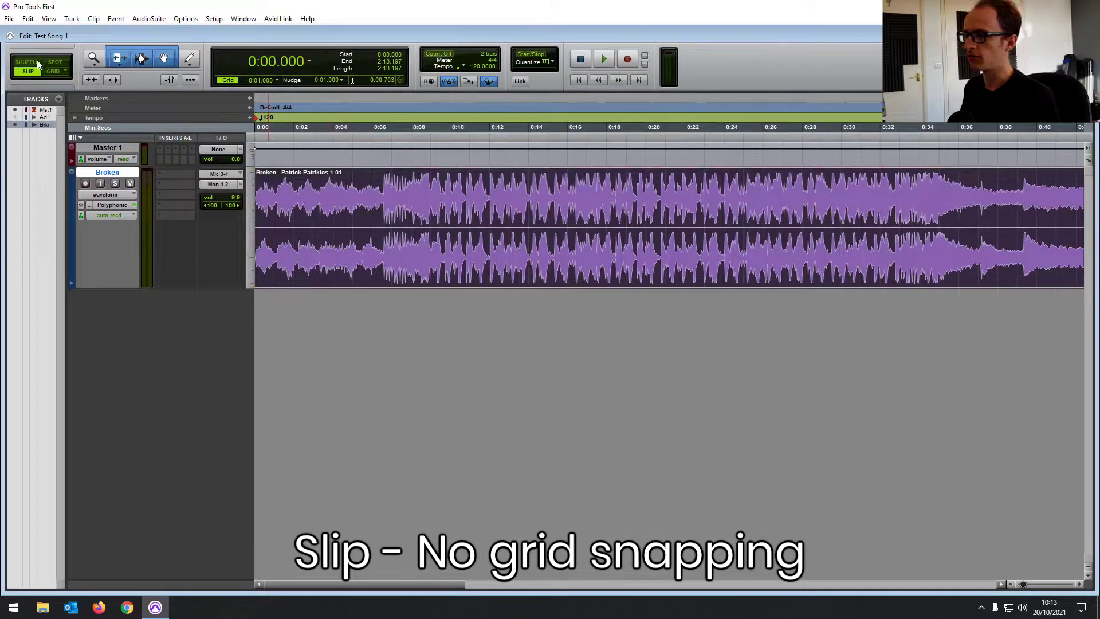
pyautogui.click(54, 70)
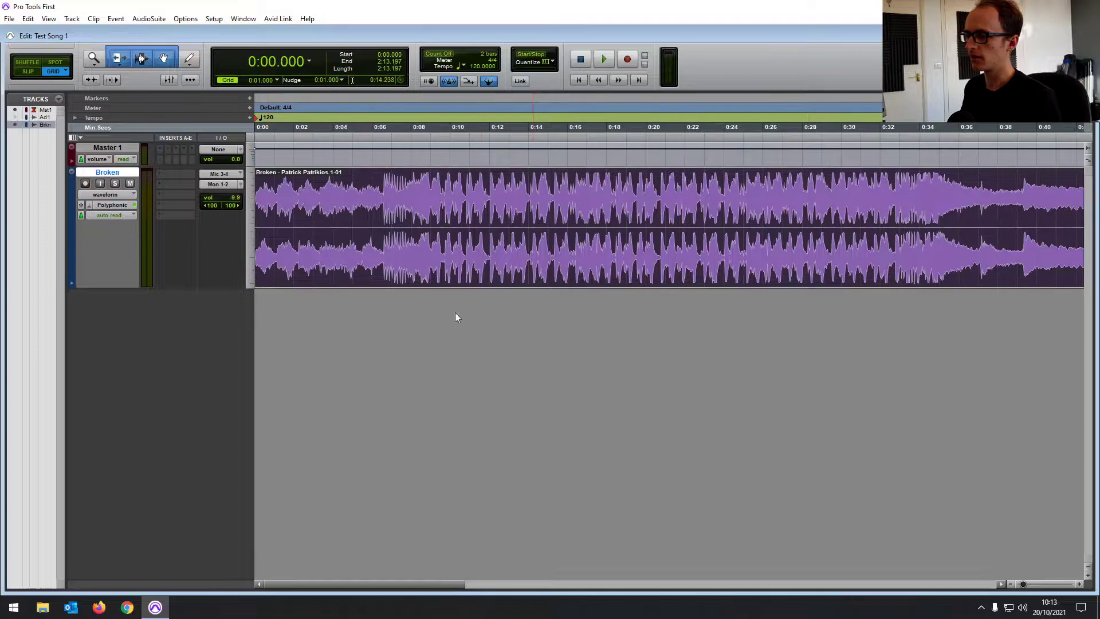
pyautogui.moveTo(307, 271); pyautogui.dragTo(327, 273)
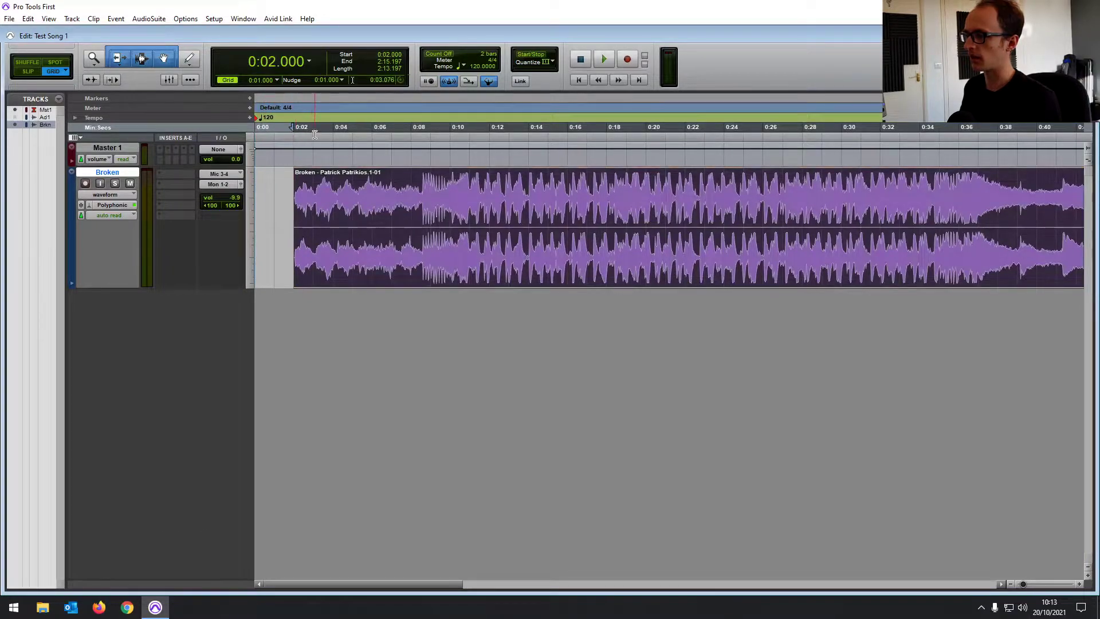
pyautogui.moveTo(324, 272); pyautogui.dragTo(257, 271)
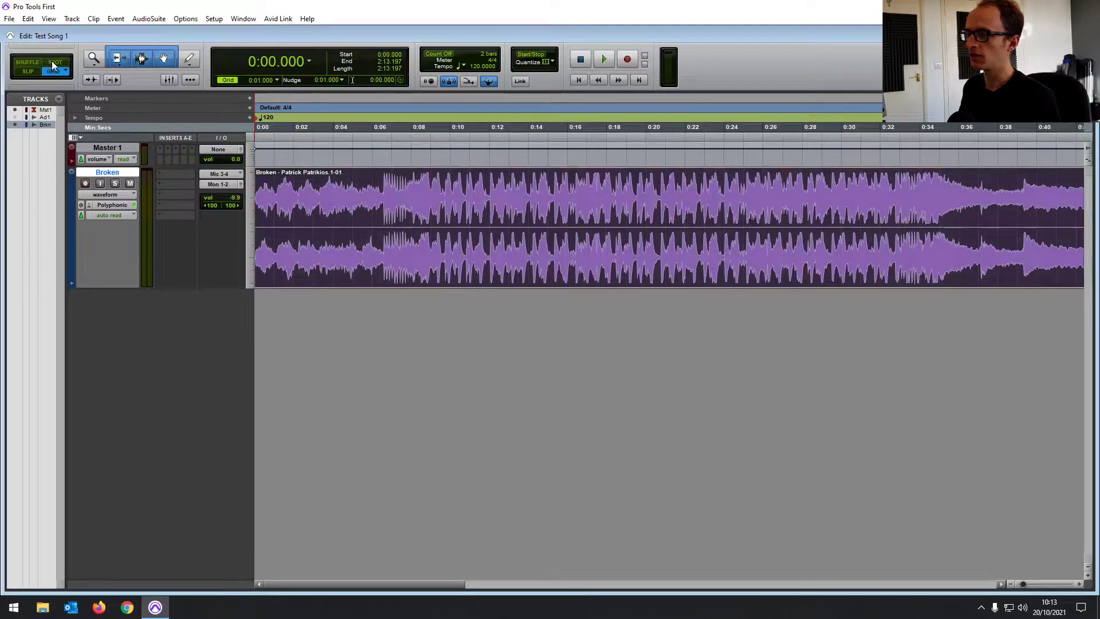
# Try Spot mode, then in Shuffle cut 0:03.456–0:06.445 and paste it back
pyautogui.click(53, 64)
pyautogui.click(377, 188)
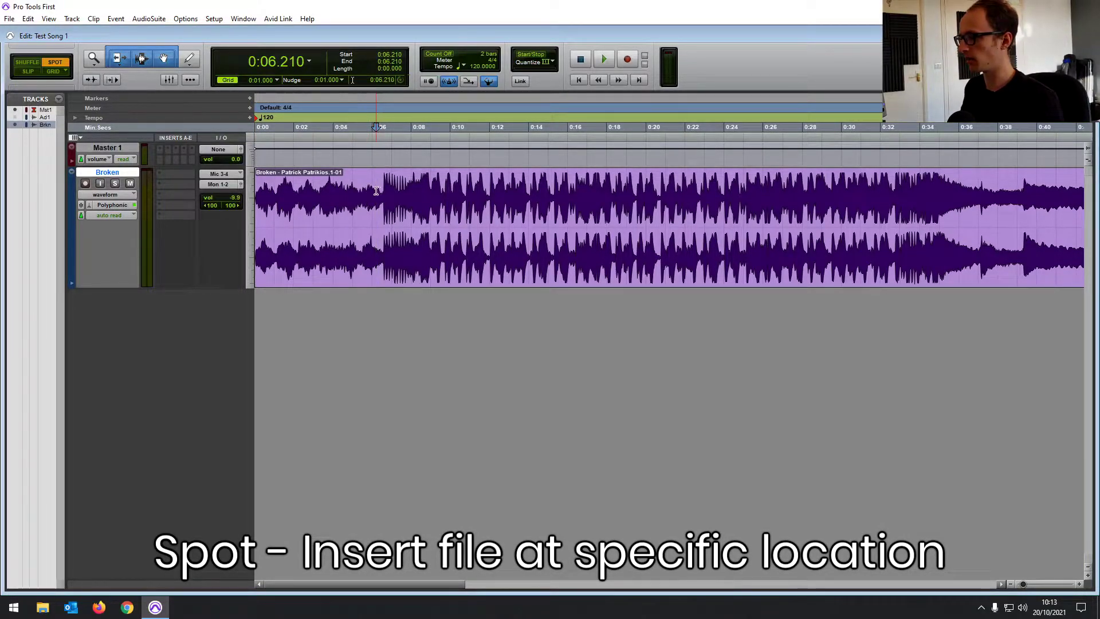
pyautogui.click(31, 66)
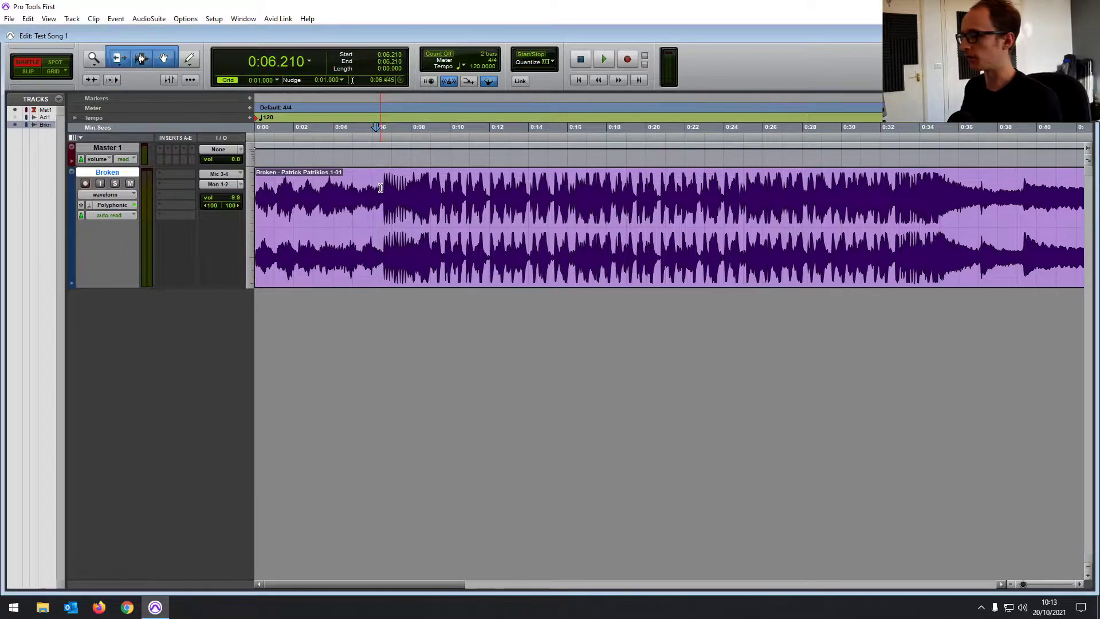
pyautogui.click(344, 273)
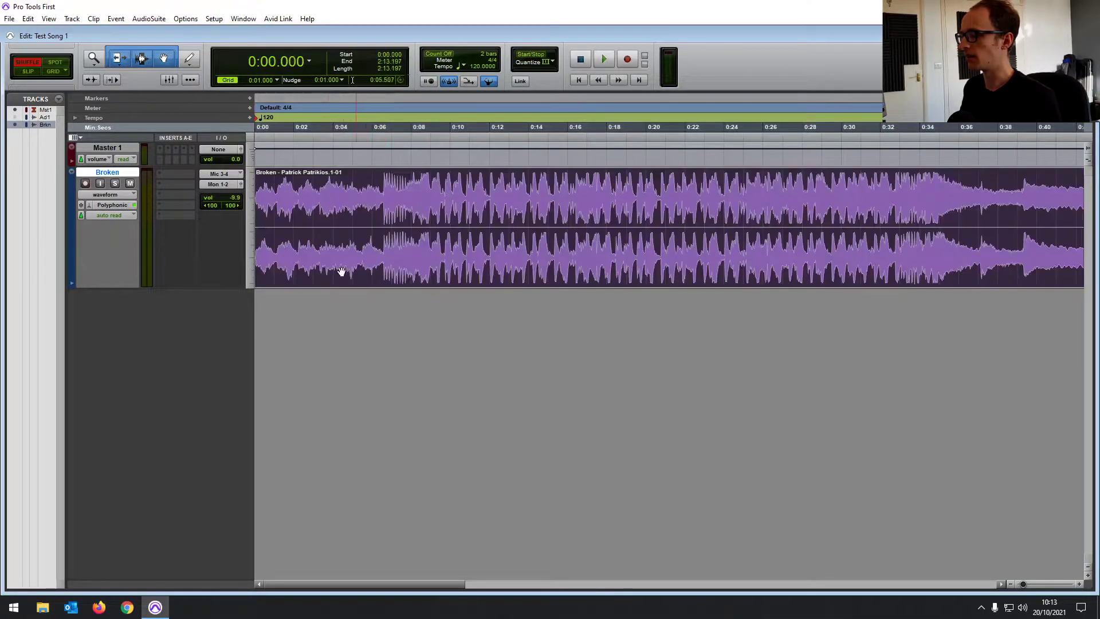
pyautogui.click(356, 186)
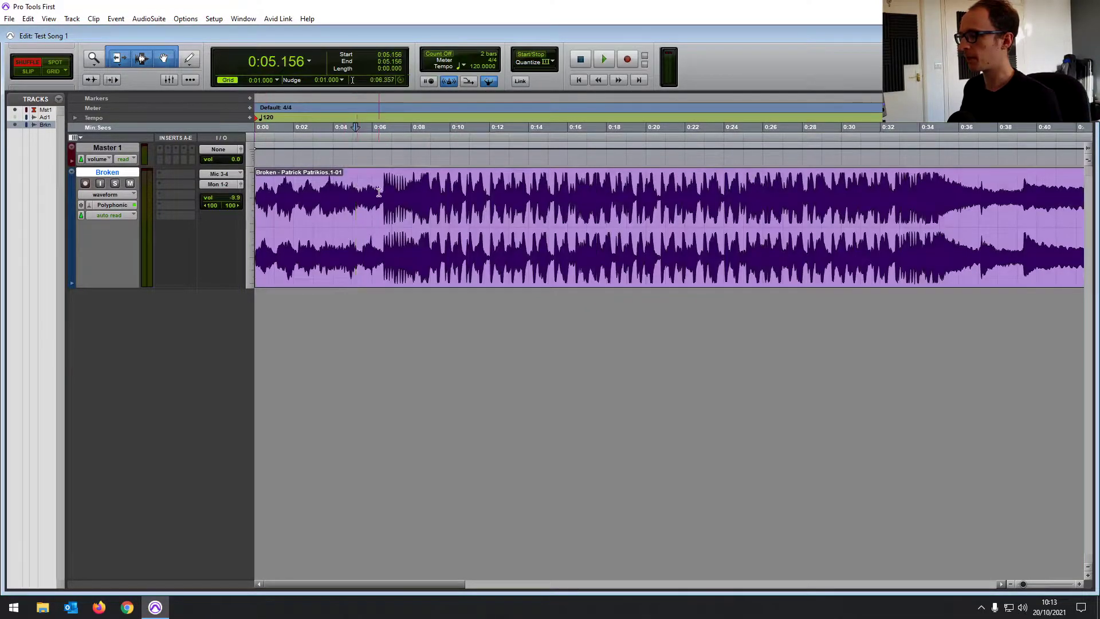
pyautogui.moveTo(381, 192); pyautogui.dragTo(322, 195)
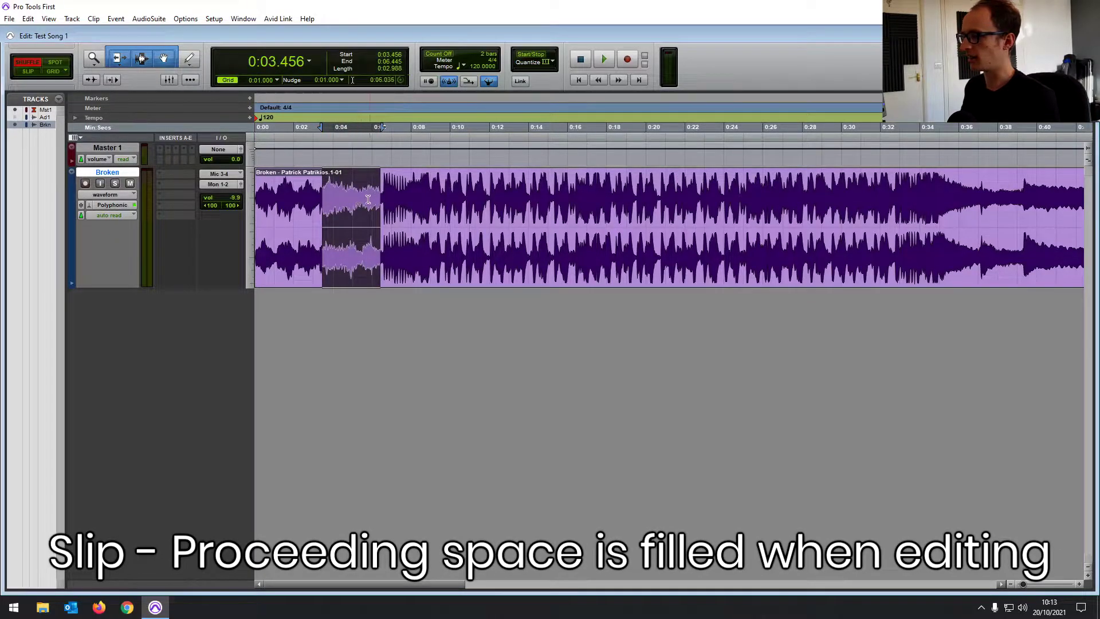
pyautogui.press('Delete')
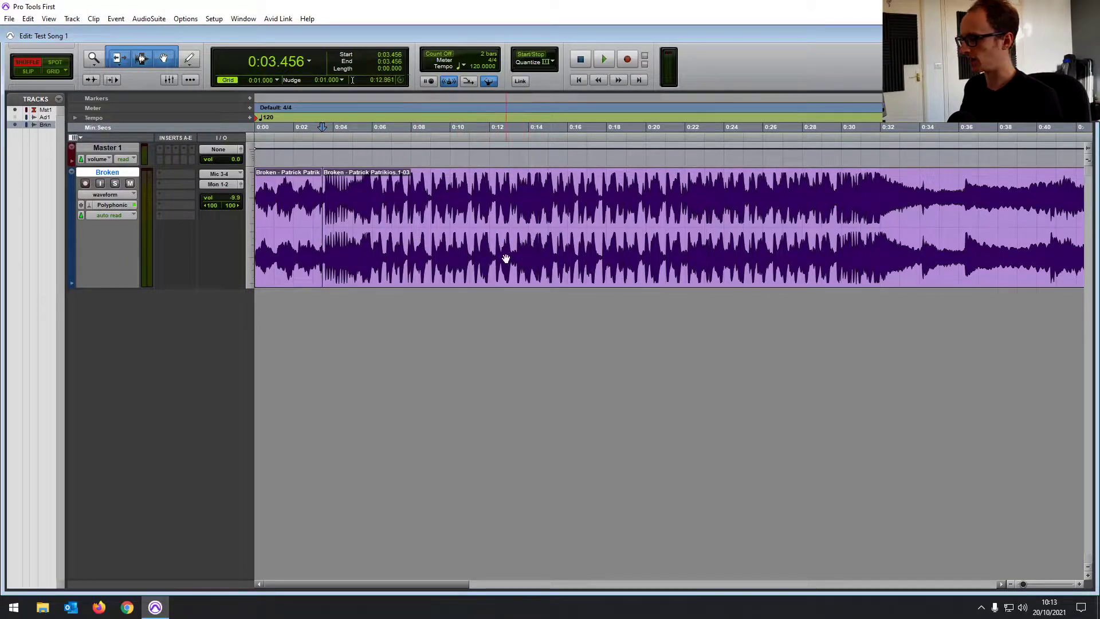
pyautogui.hotkey('ctrl', 'v')
# In Slip mode, cut and paste the section again, then select the entire Broken clip
pyautogui.click(25, 72)
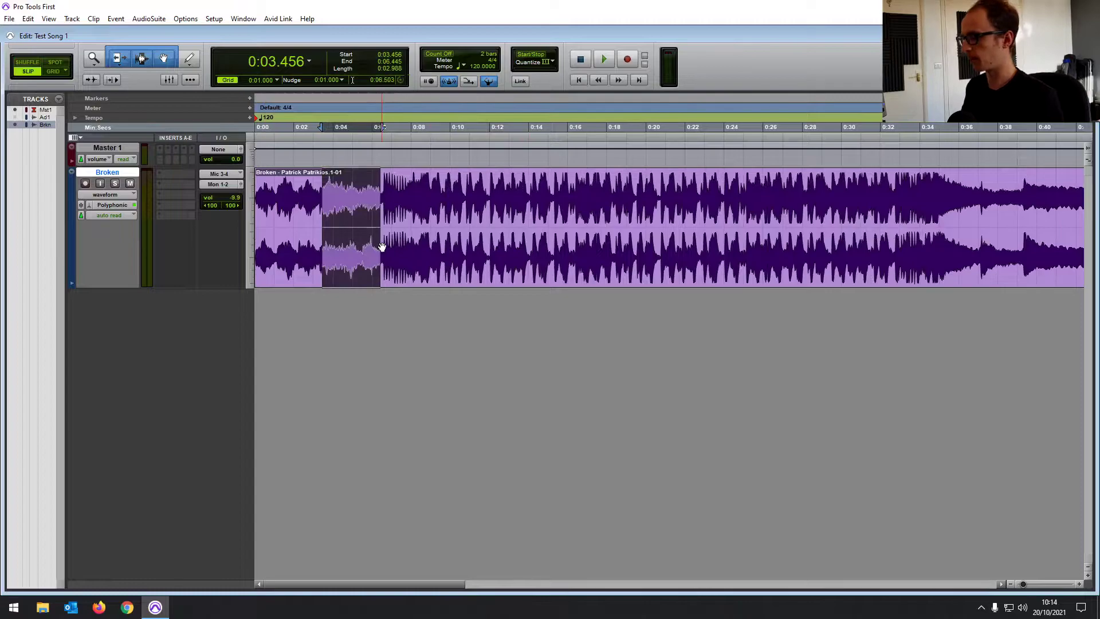
pyautogui.press('Delete')
pyautogui.hotkey('ctrl', 'v')
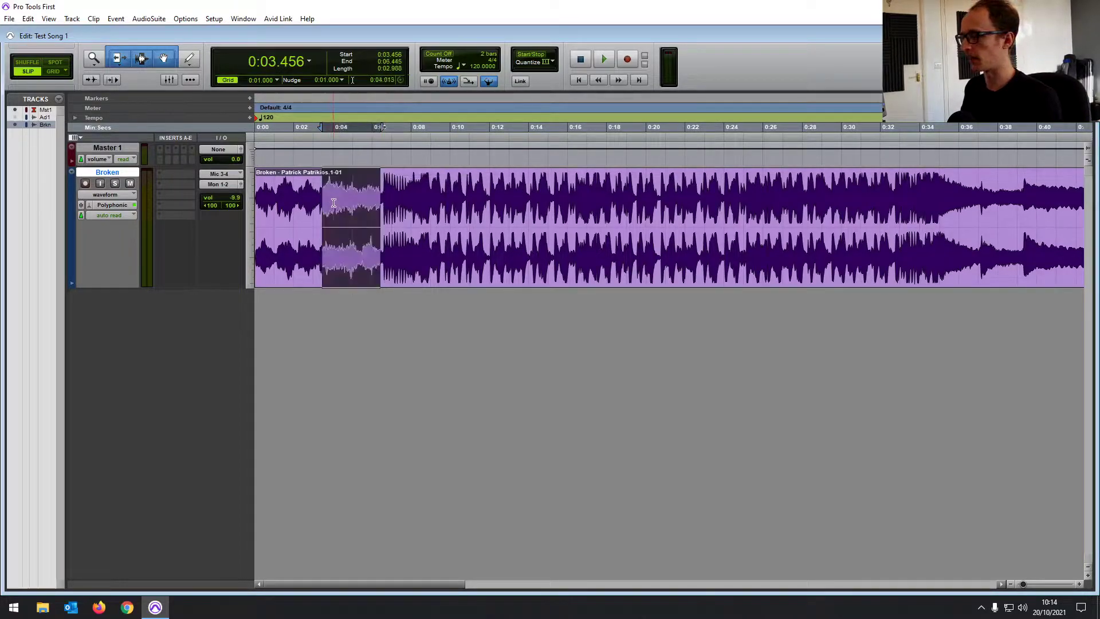
pyautogui.click(312, 195)
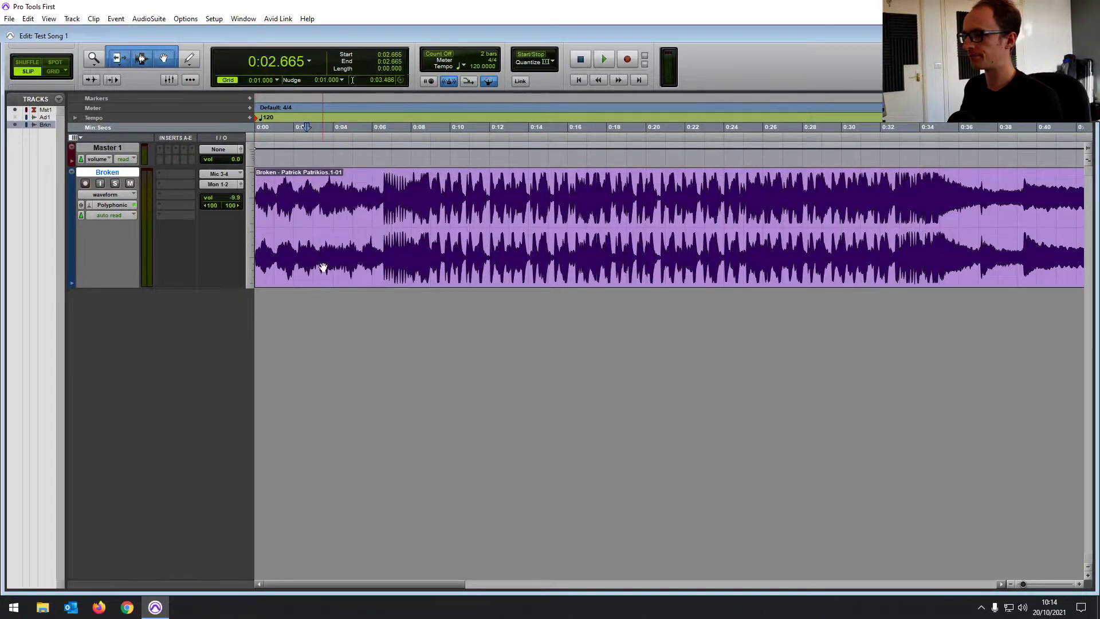
pyautogui.hotkey('ctrl', 'a')
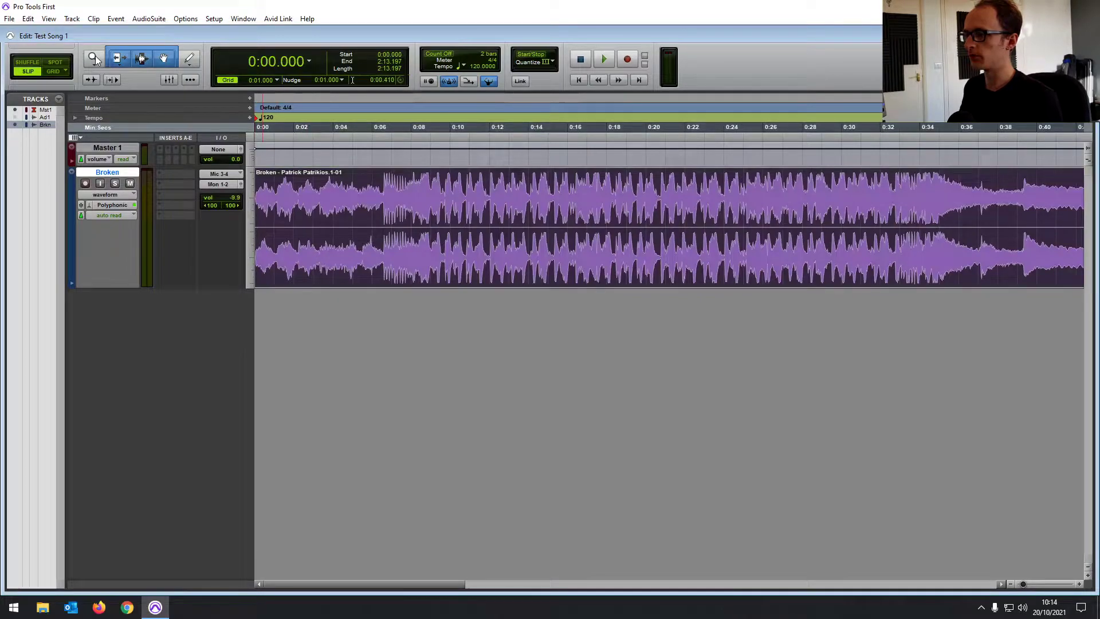
# With the Smart Tool, move the clip back to 0:00 and select ranges such as 0:01.640–0:05.537
pyautogui.click(321, 241)
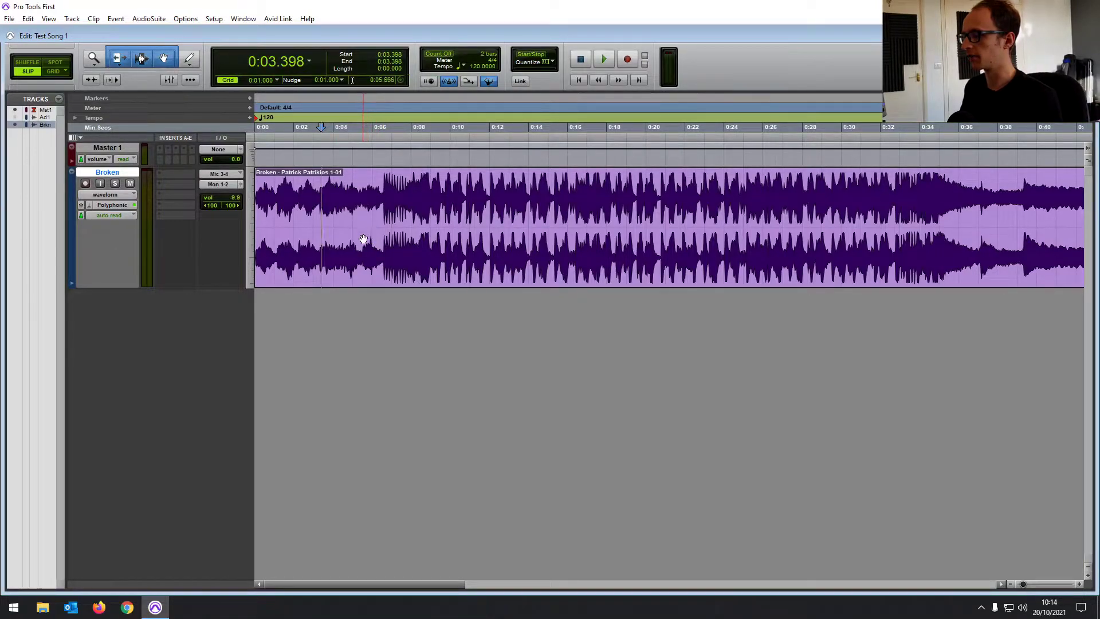
pyautogui.moveTo(319, 253); pyautogui.dragTo(293, 260)
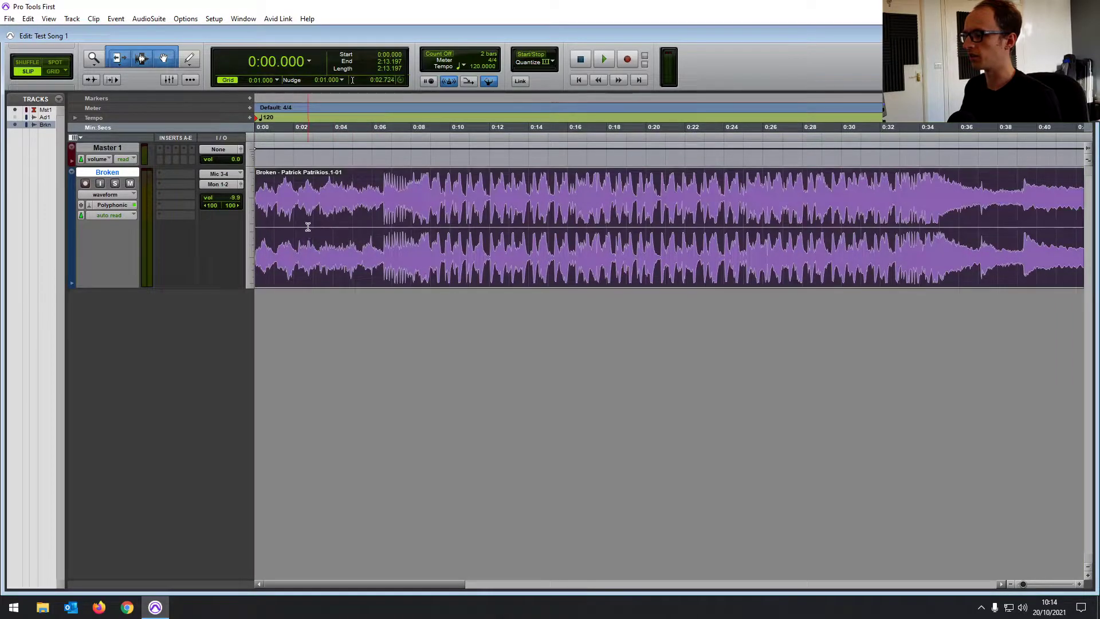
pyautogui.moveTo(298, 192); pyautogui.dragTo(404, 192)
pyautogui.click(317, 193)
pyautogui.click(420, 192)
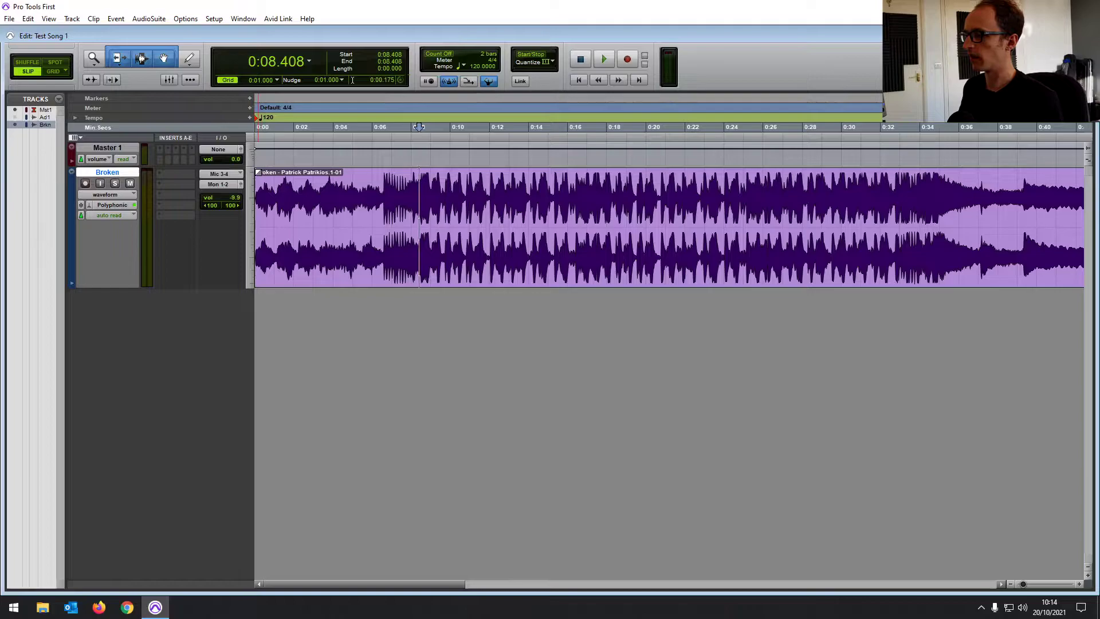
pyautogui.moveTo(258, 172); pyautogui.dragTo(236, 224)
# Alternate whole-clip selections and edit points, then leave only the Grabber active
pyautogui.click(338, 191)
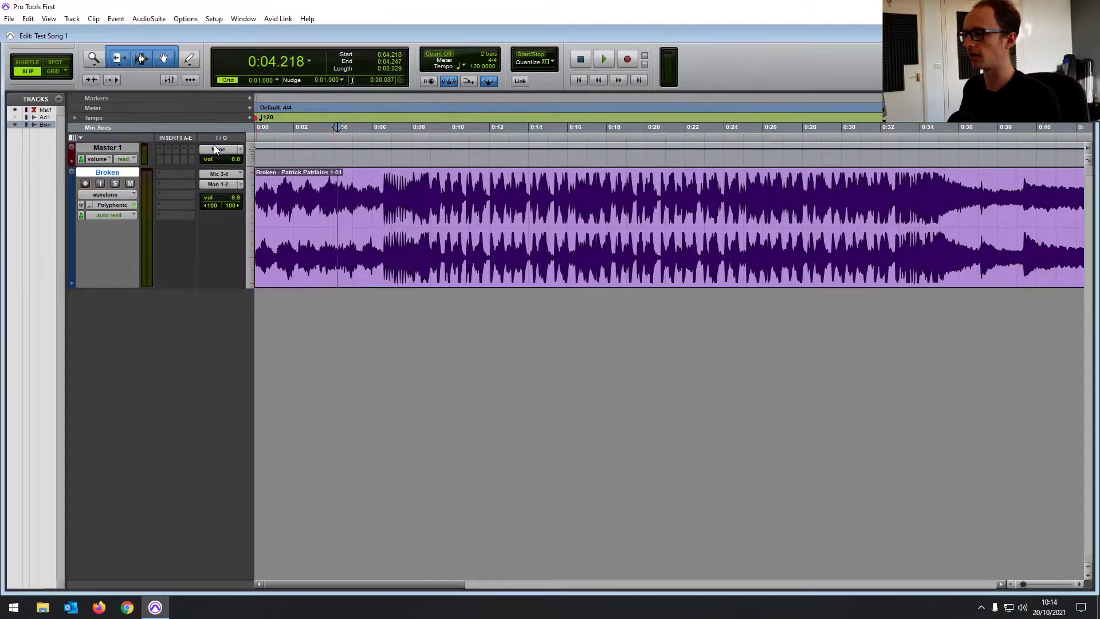
pyautogui.click(336, 269)
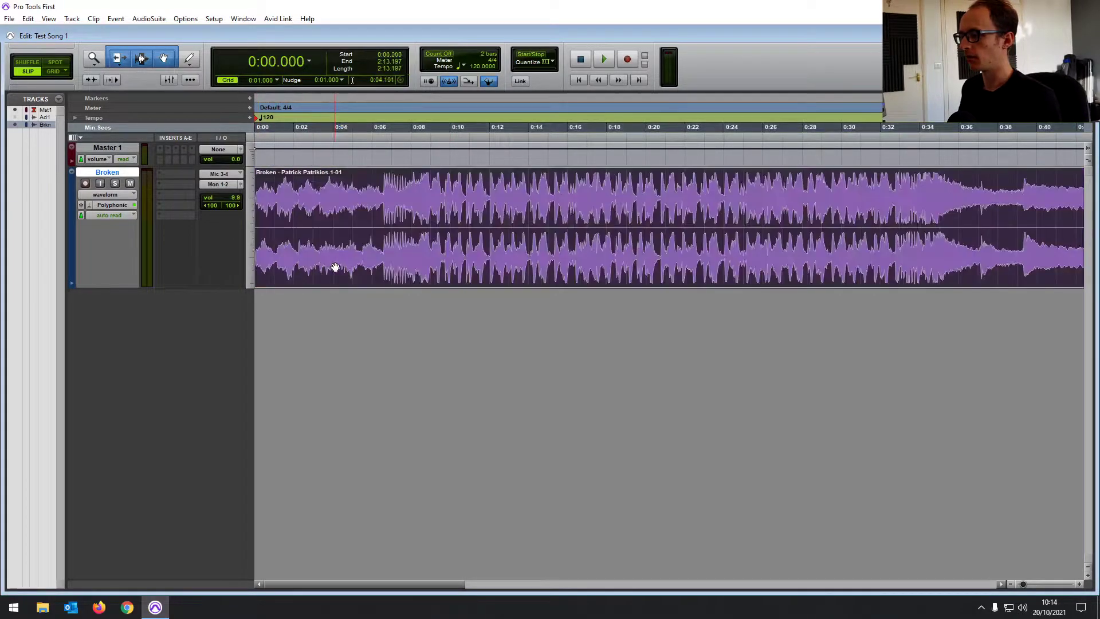
pyautogui.click(327, 265)
pyautogui.click(316, 265)
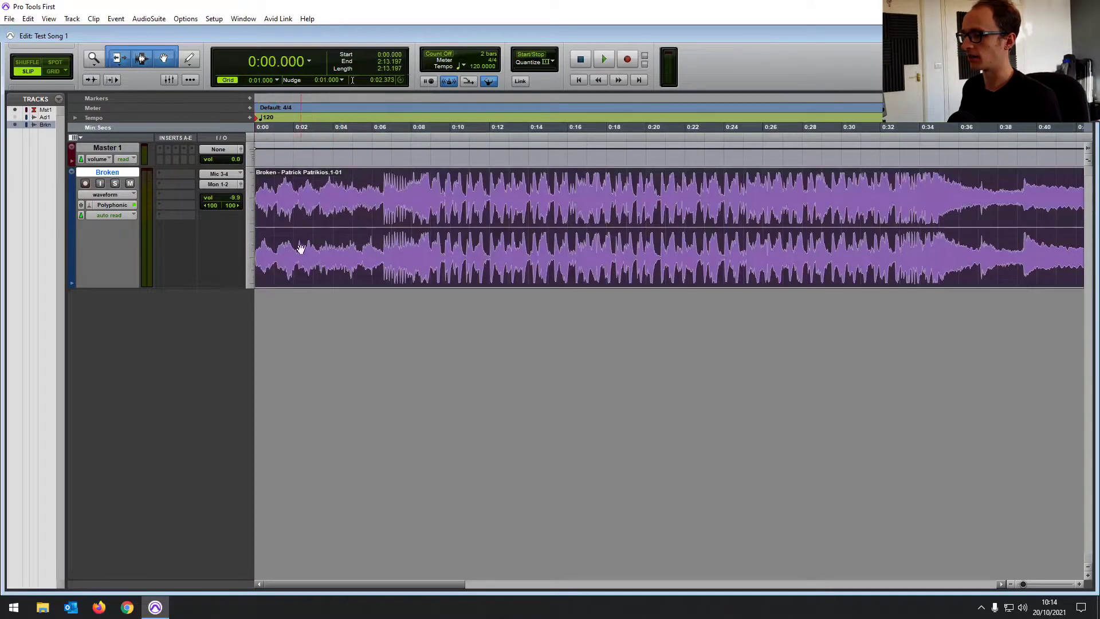
pyautogui.click(318, 254)
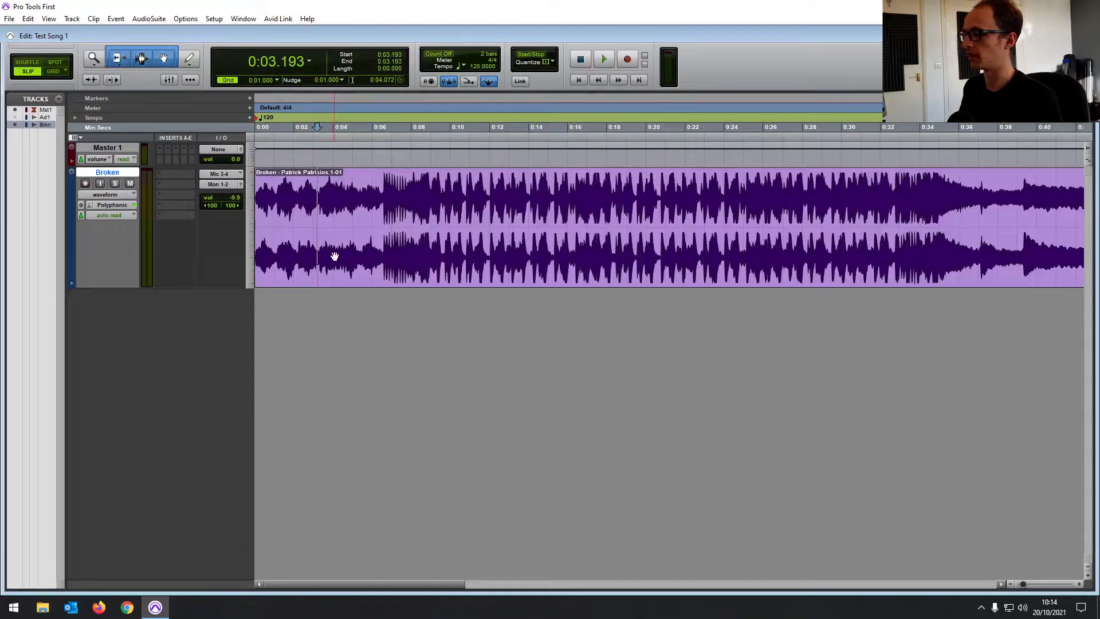
pyautogui.click(334, 256)
pyautogui.click(338, 183)
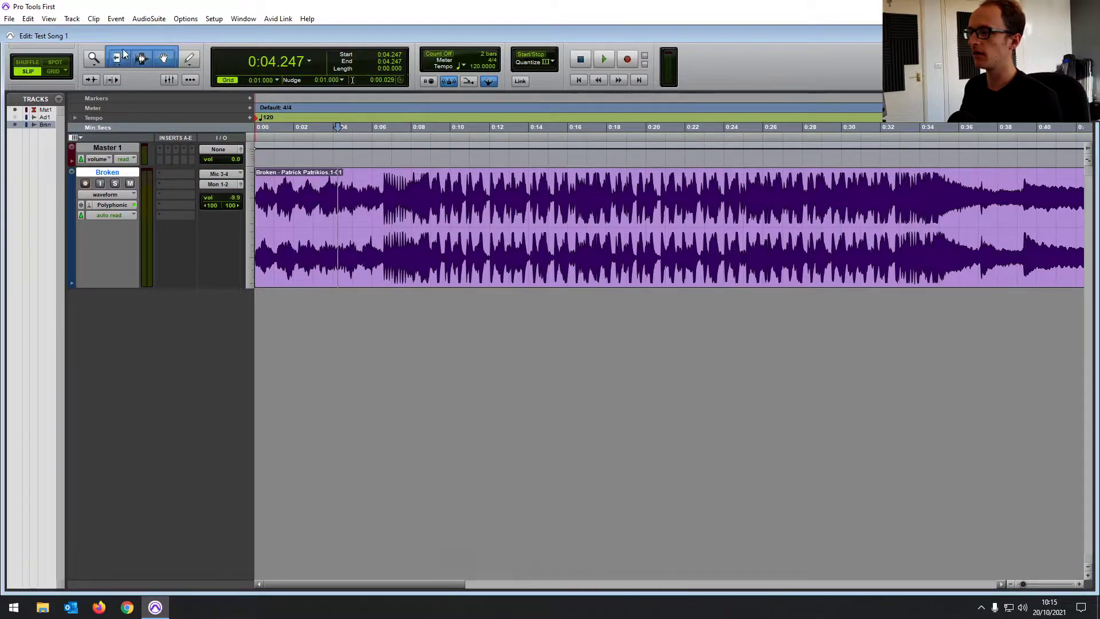
pyautogui.click(164, 59)
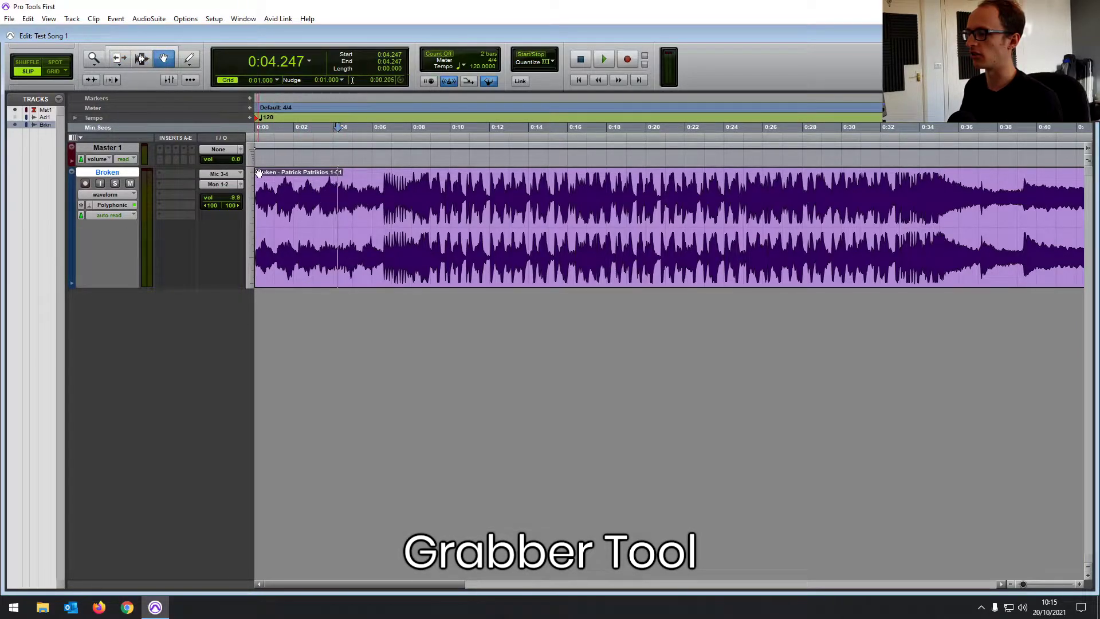
# Grab the clip back to 0:00, then select about 0:03–0:08 with the Selector
pyautogui.moveTo(305, 257); pyautogui.dragTo(256, 255)
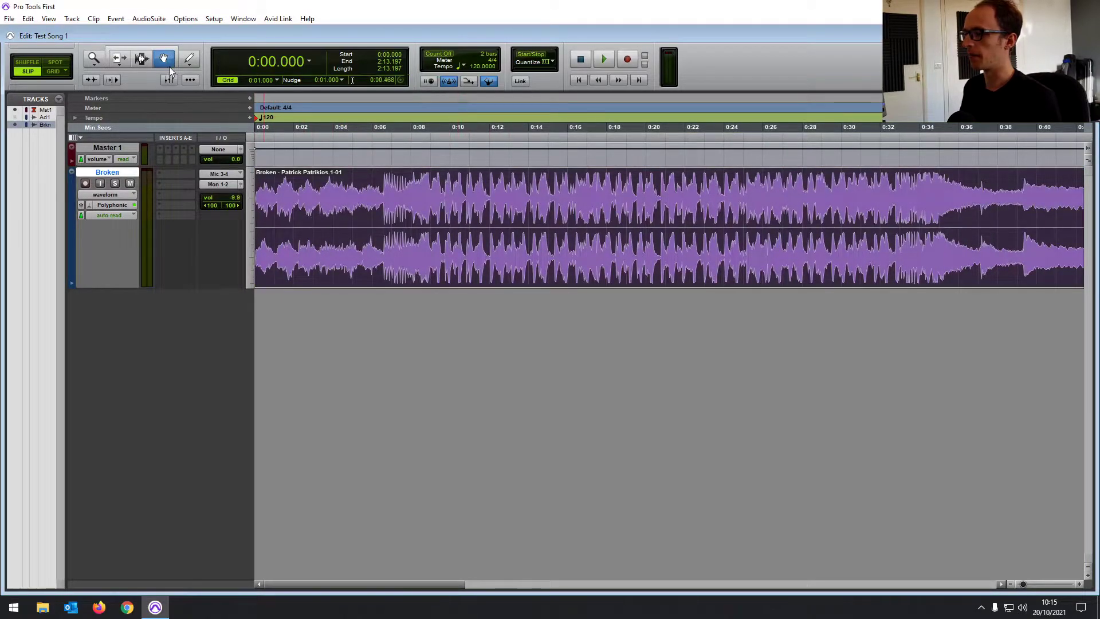
pyautogui.click(143, 60)
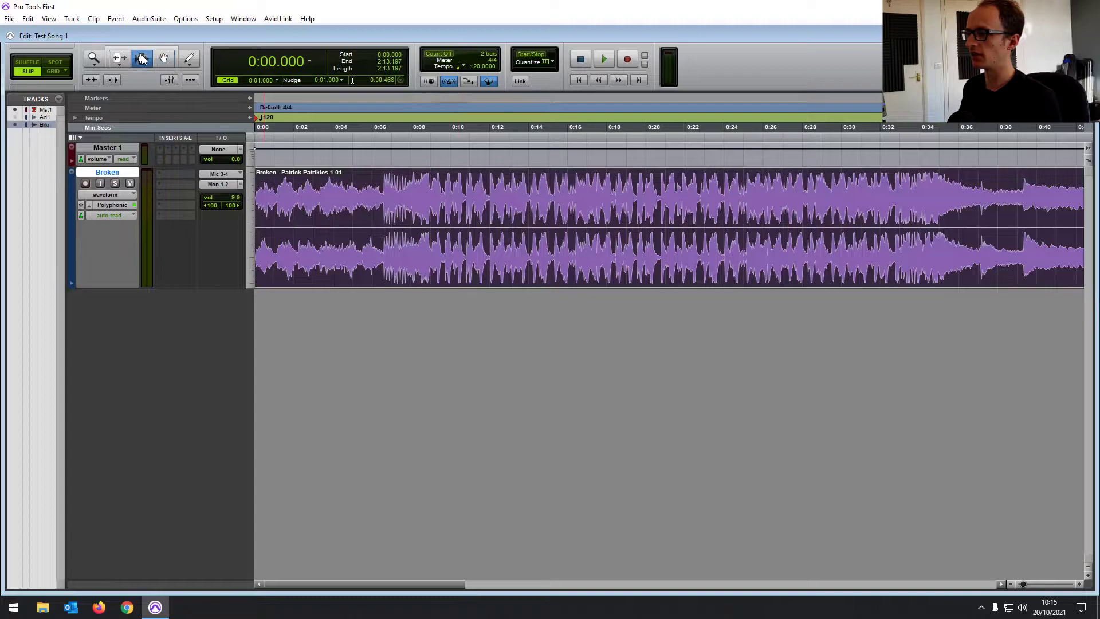
pyautogui.moveTo(318, 214); pyautogui.dragTo(411, 216)
pyautogui.click(432, 216)
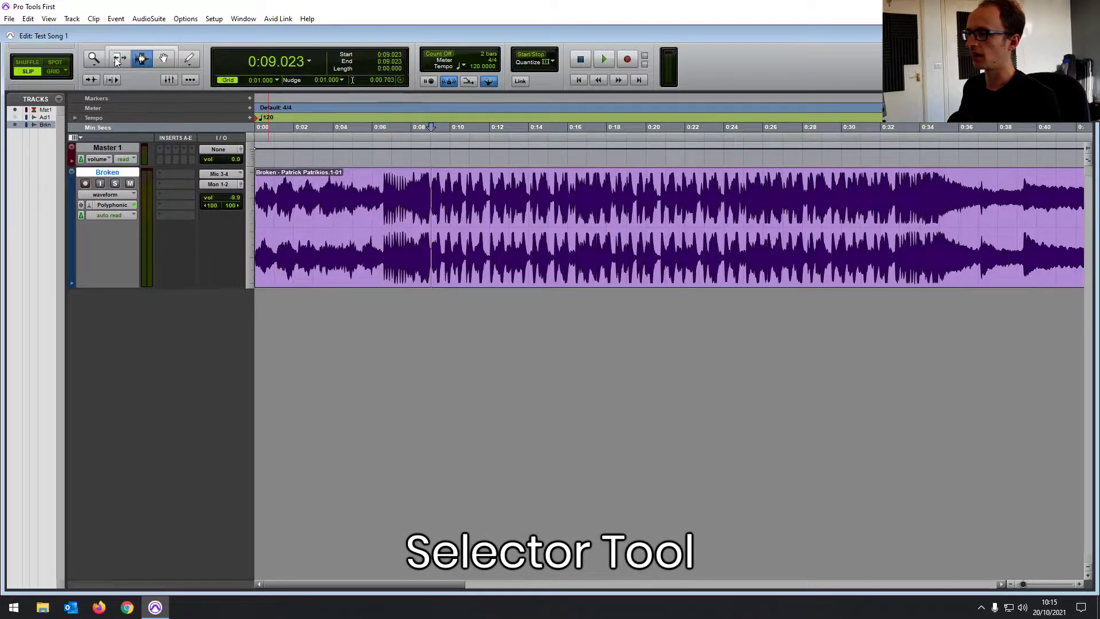
# Trim the clip start to about 0:01, try the Smart and Zoom tools, and pick the Pencil
pyautogui.click(116, 59)
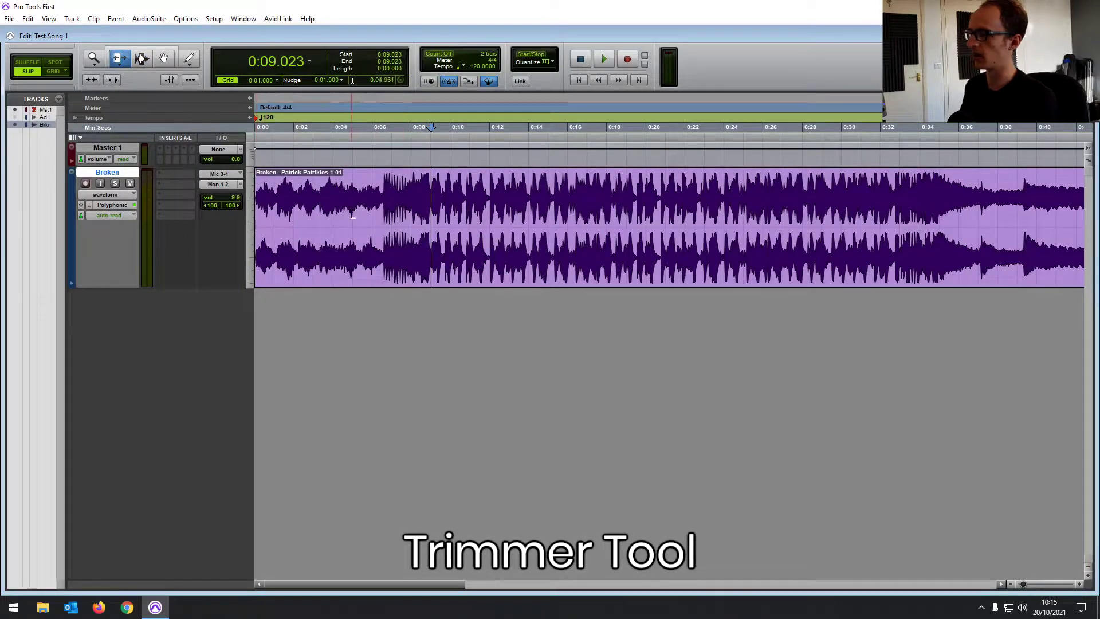
pyautogui.moveTo(264, 212); pyautogui.dragTo(149, 219)
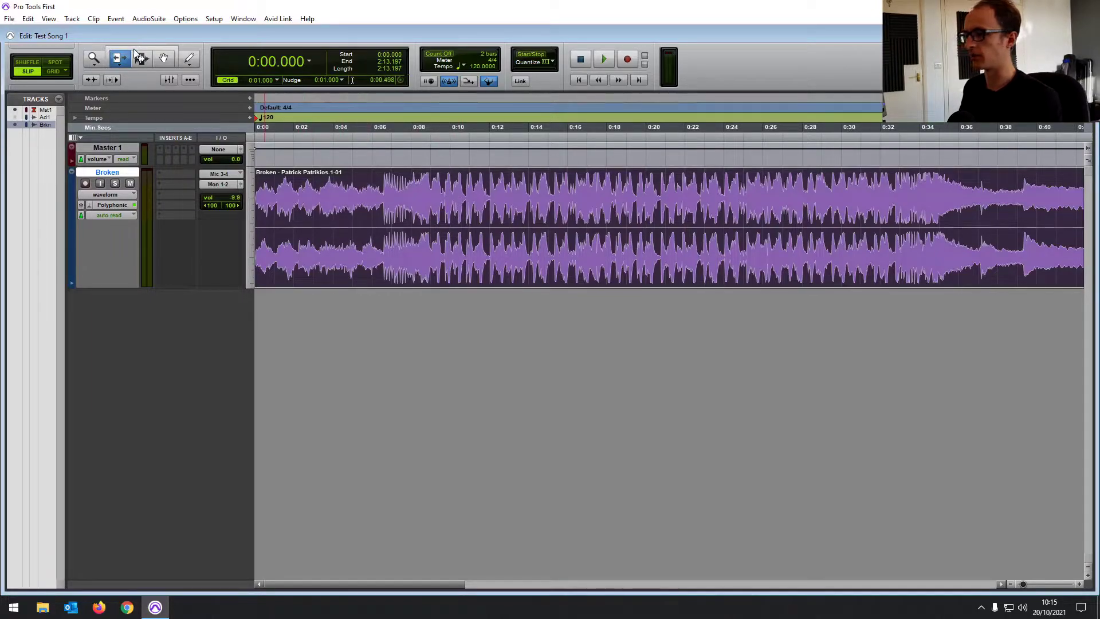
pyautogui.click(178, 53)
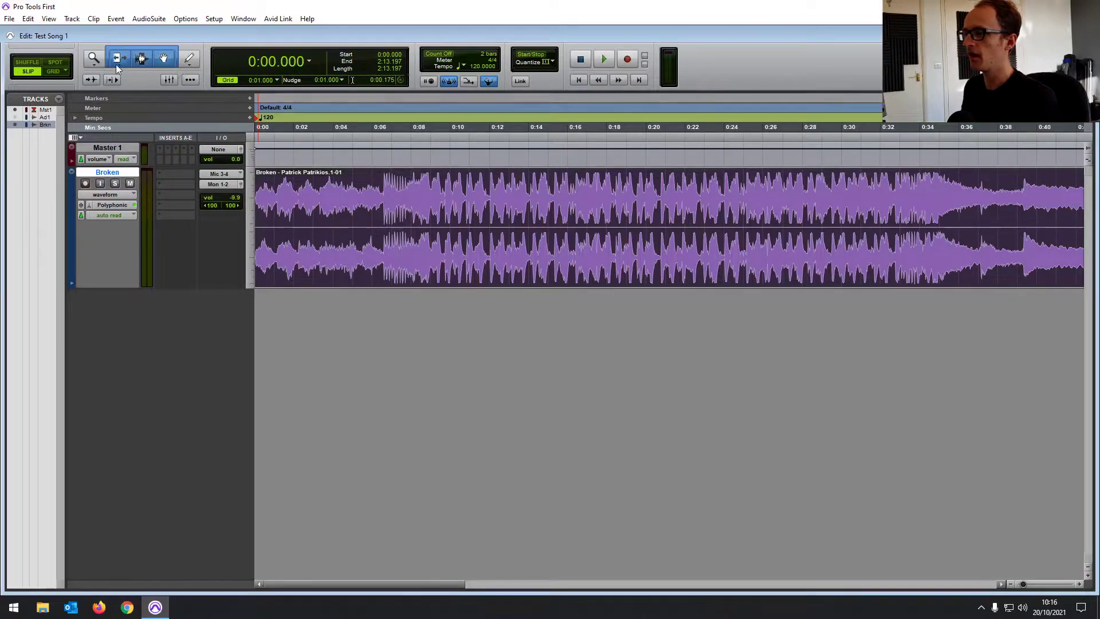
pyautogui.click(94, 63)
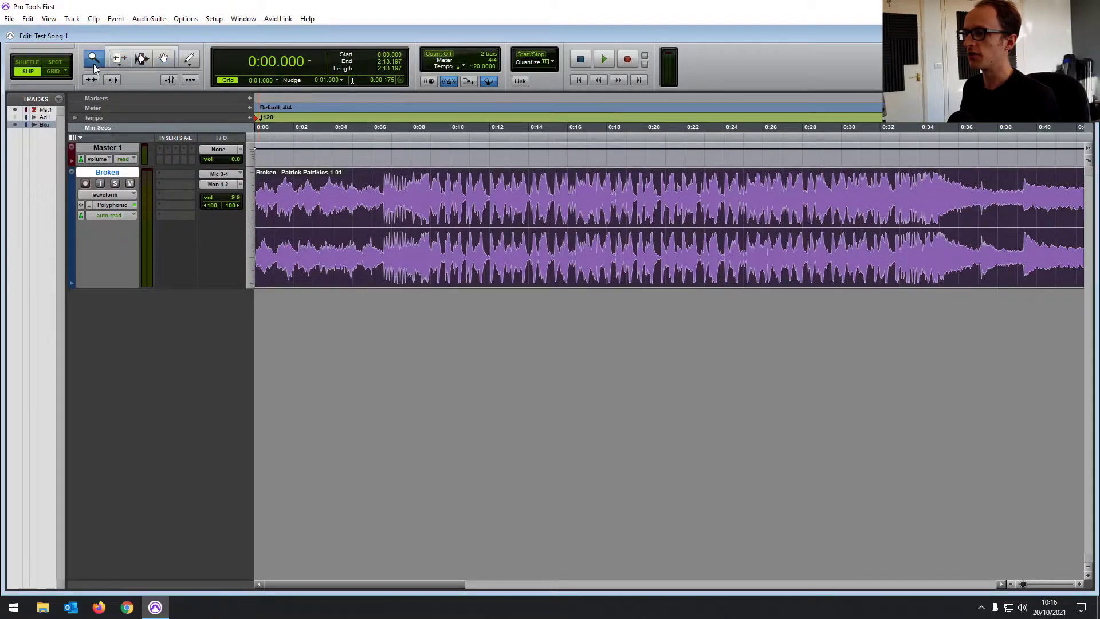
pyautogui.click(189, 63)
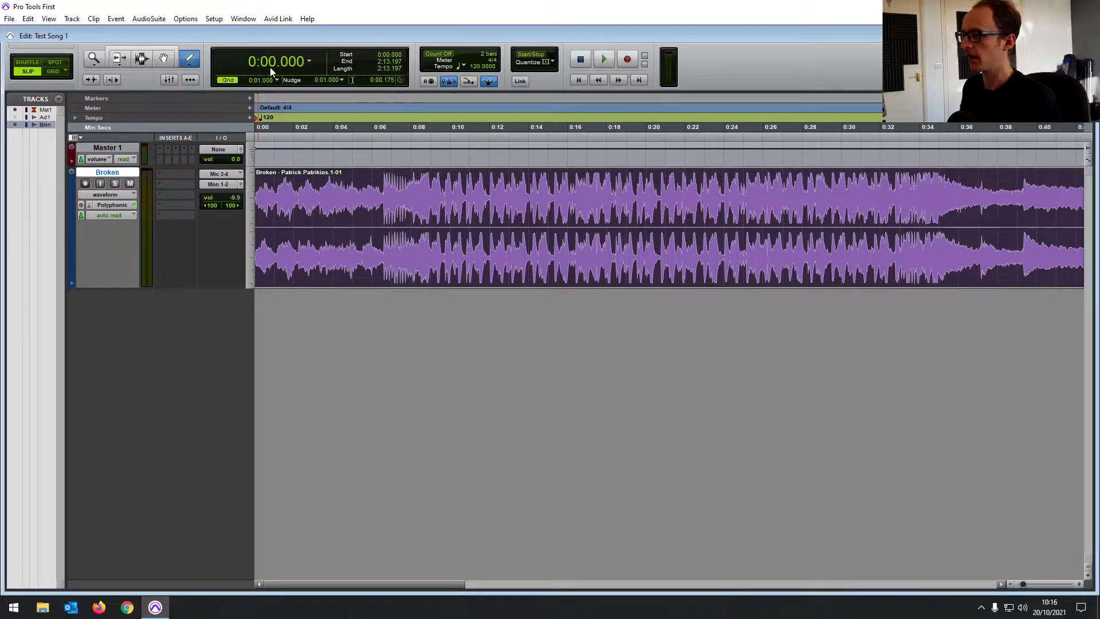
# Show the counter's time format choices, then play and stop the Broken track
pyautogui.click(310, 61)
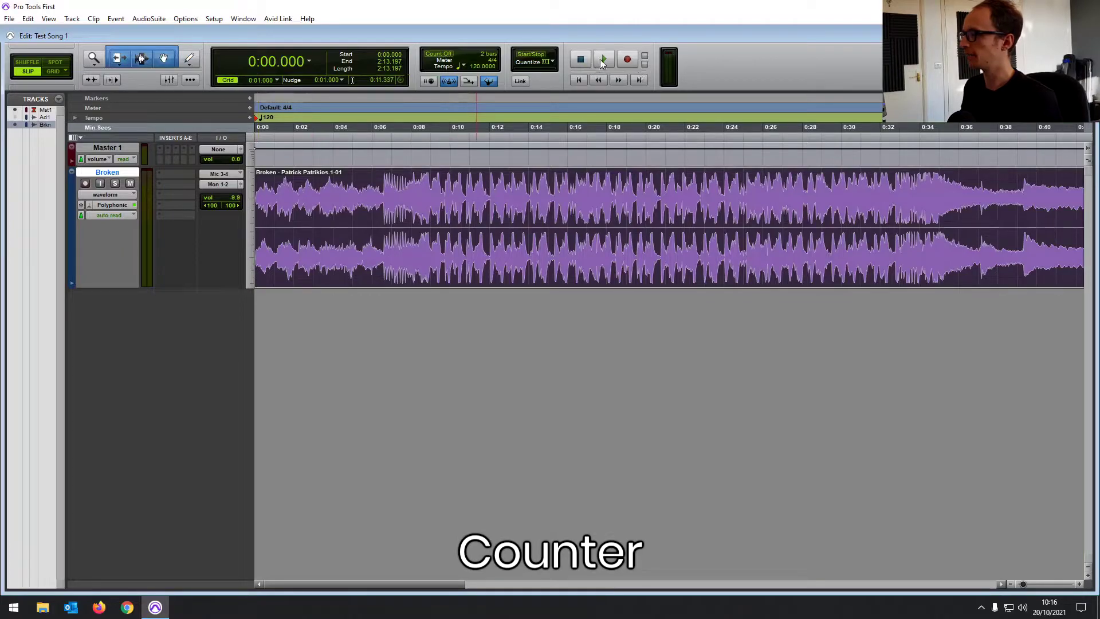
pyautogui.click(604, 60)
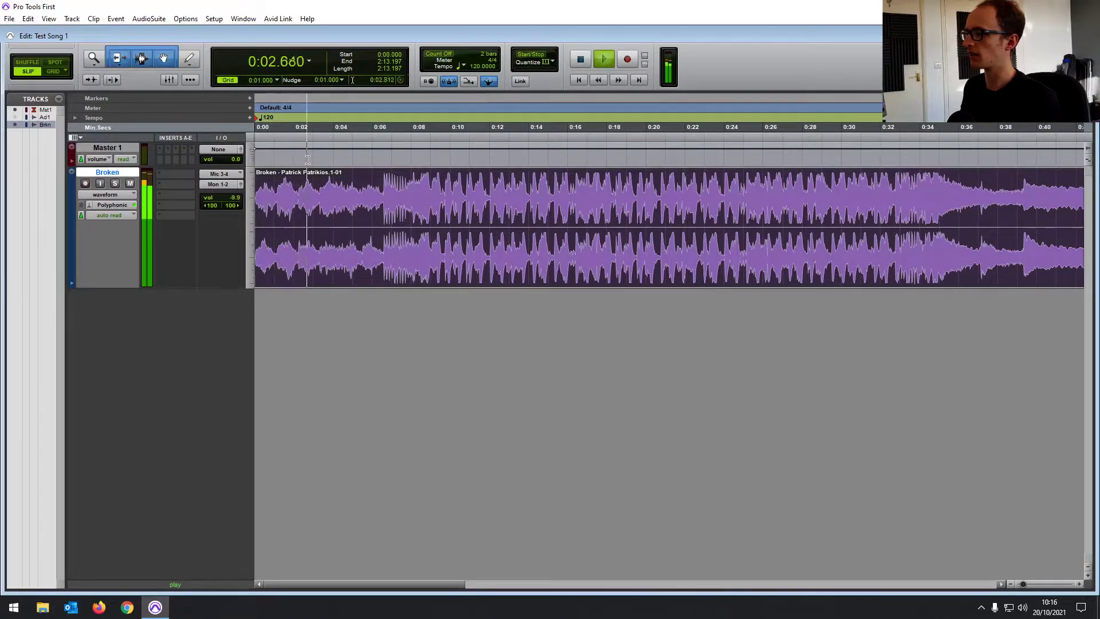
pyautogui.click(586, 58)
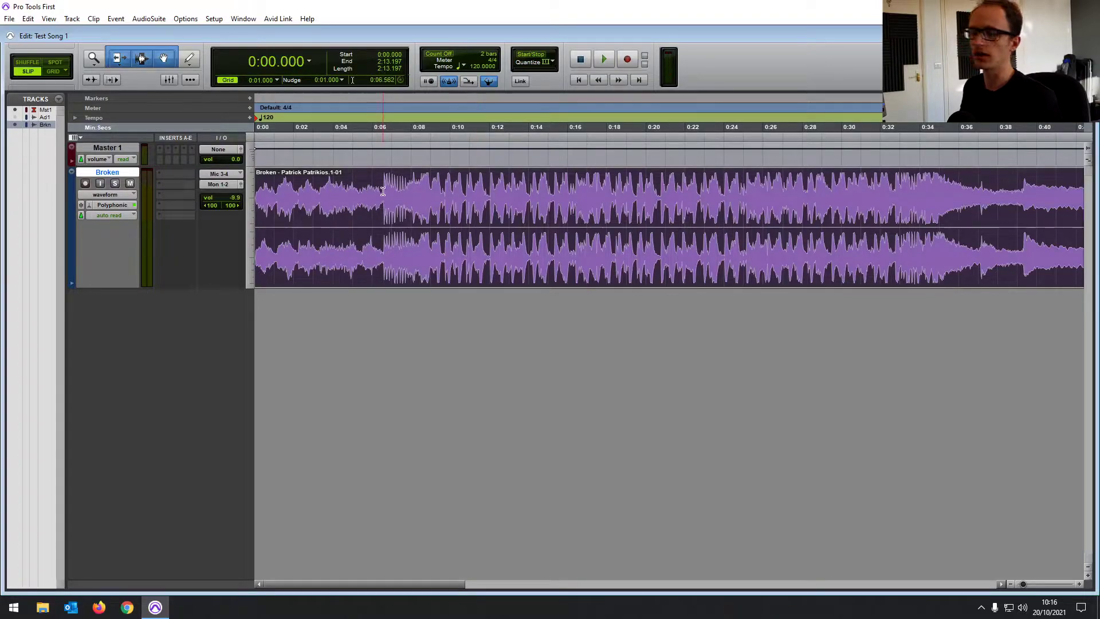
# Select 0:06.005–0:08.788, then clear it with an insertion at 0:05.829
pyautogui.hotkey('ctrl', '[')
pyautogui.hotkey('ctrl', '[')
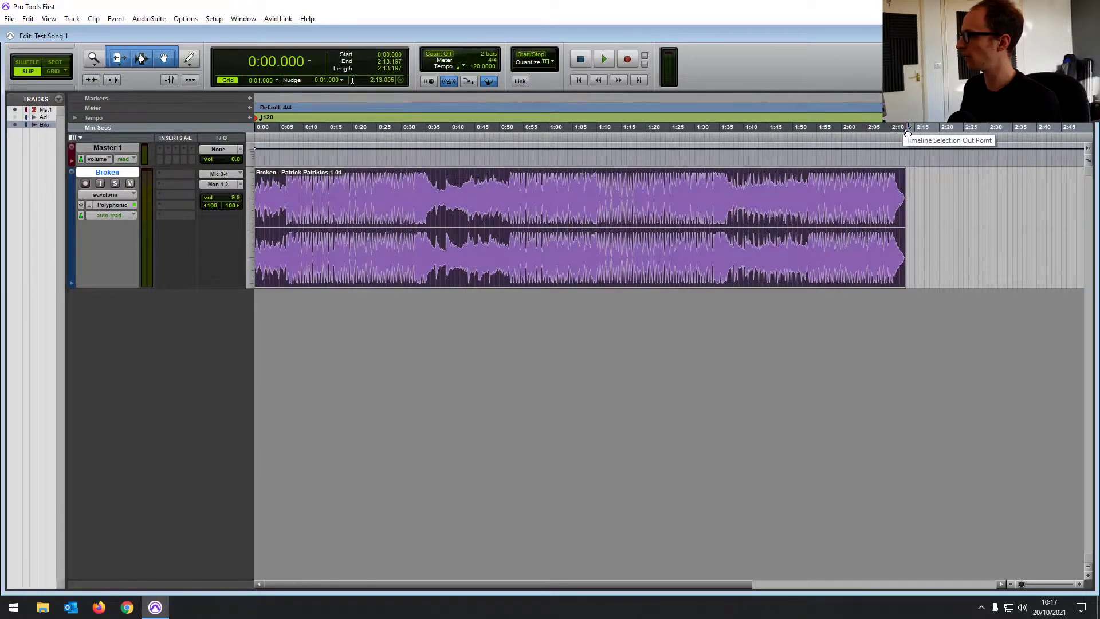
pyautogui.hotkey('ctrl', ']')
pyautogui.hotkey('ctrl', ']')
pyautogui.click(395, 195)
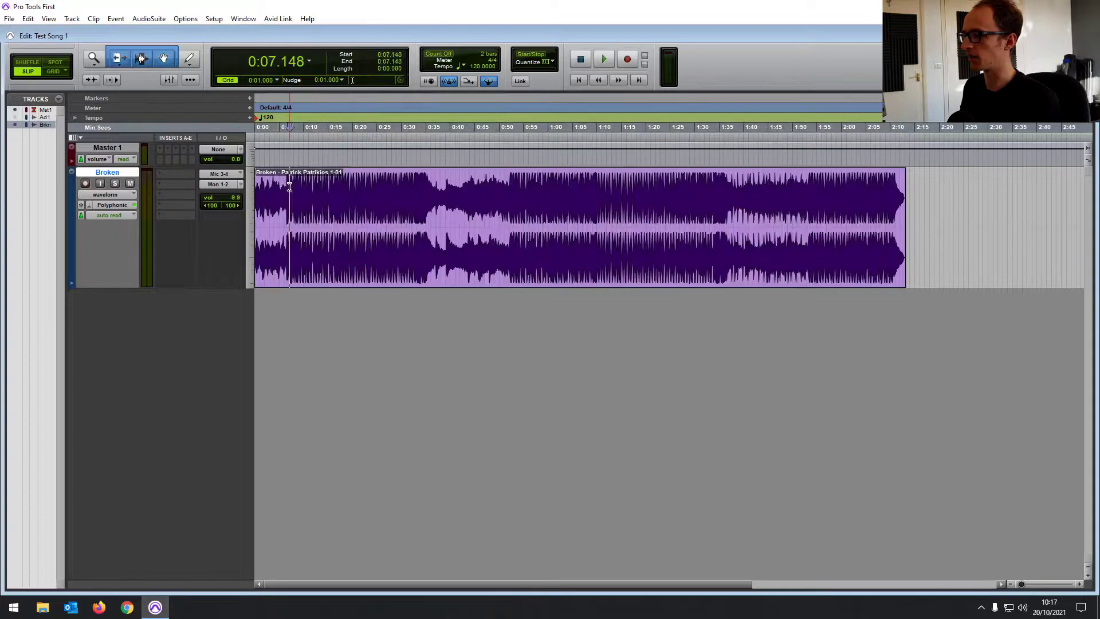
pyautogui.moveTo(372, 192); pyautogui.dragTo(445, 192)
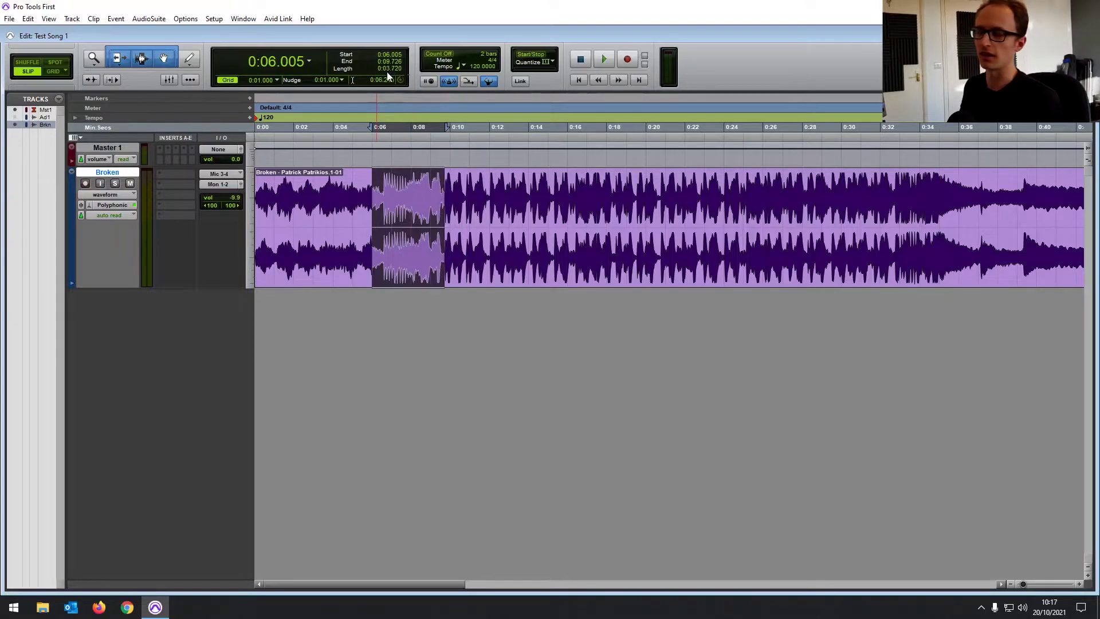
pyautogui.click(367, 194)
pyautogui.hotkey('ctrl', '[')
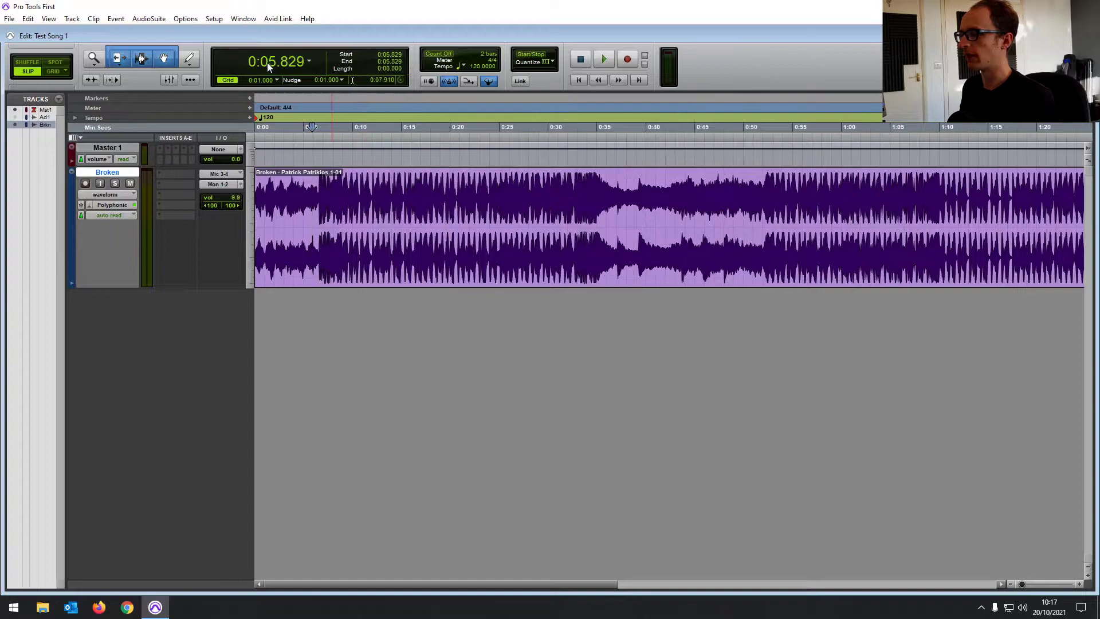
# Switch the main counter to Bars|Beats and place the insertion point at 4|2|120
pyautogui.click(308, 62)
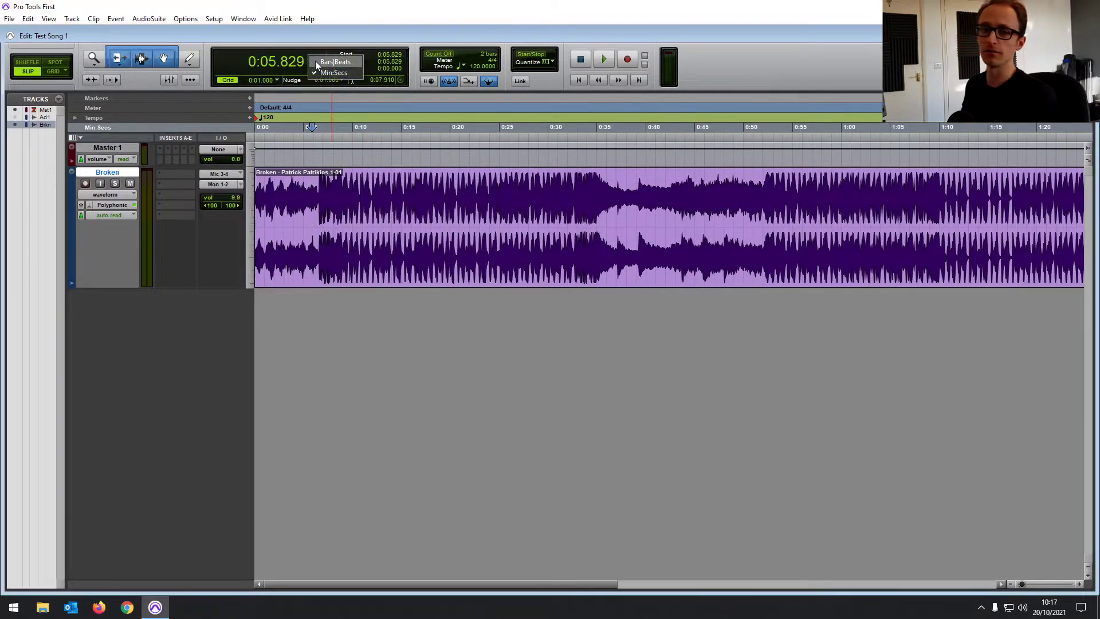
pyautogui.click(335, 62)
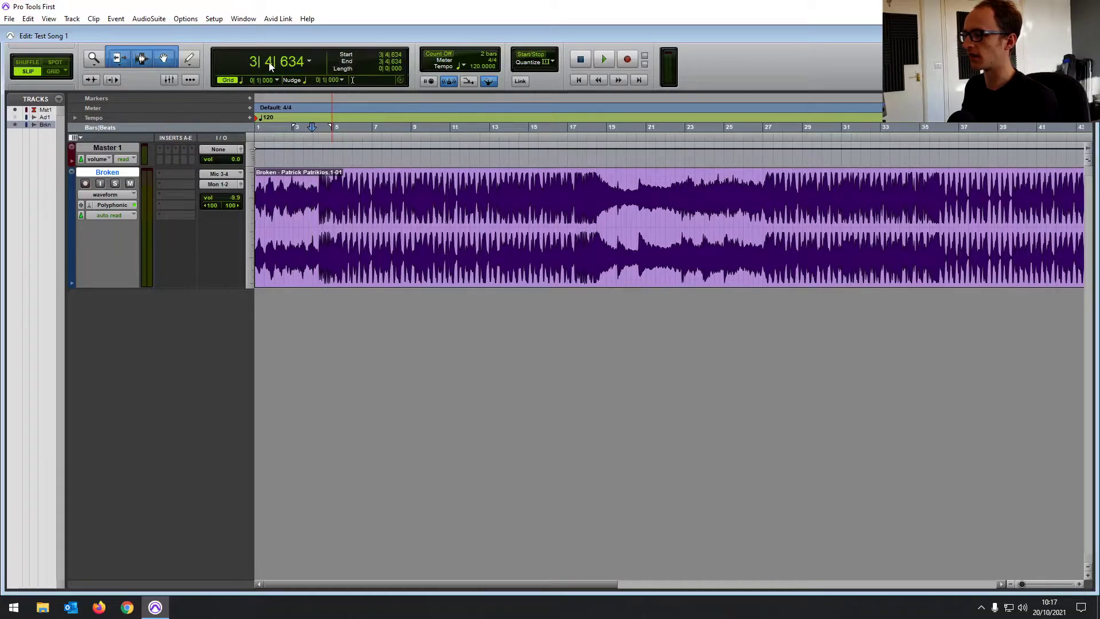
pyautogui.hotkey('ctrl', ']')
pyautogui.hotkey('ctrl', ']')
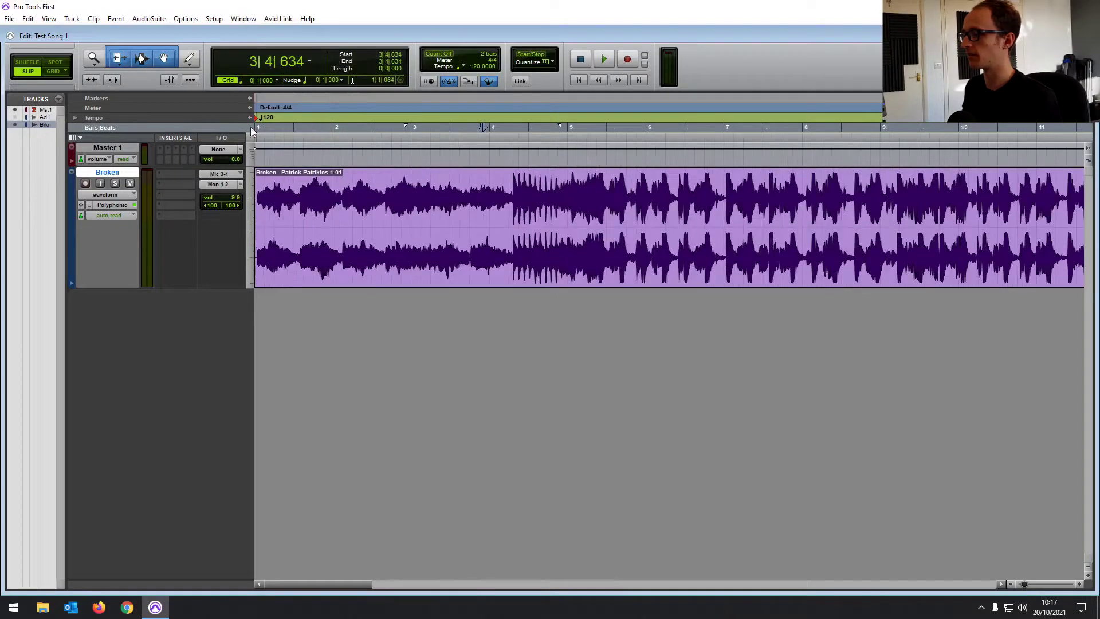
pyautogui.click(300, 127)
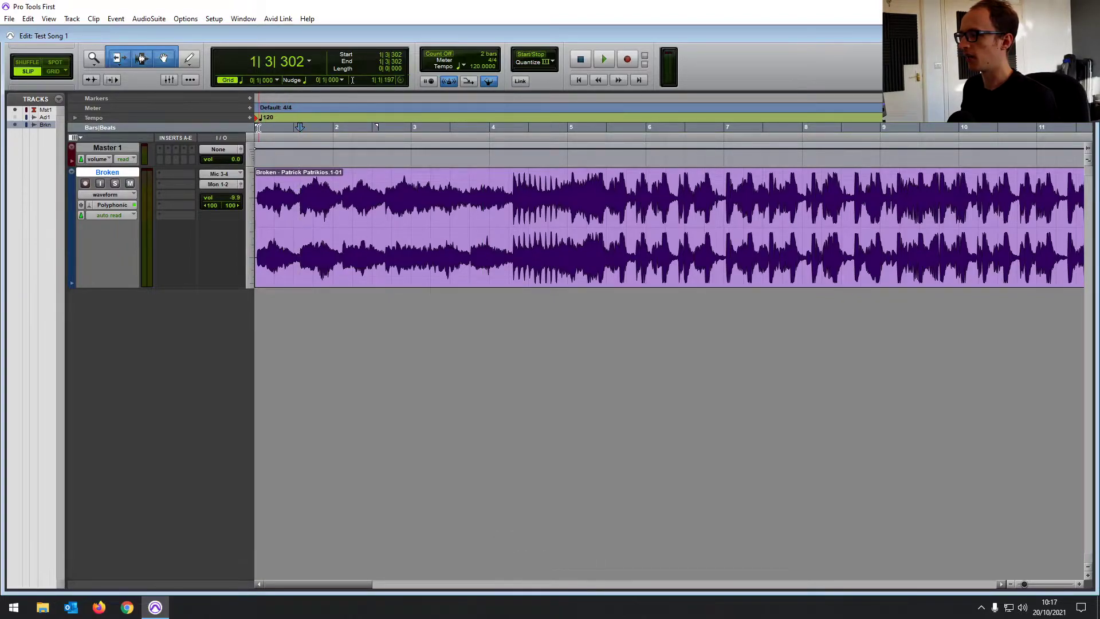
pyautogui.hotkey('ctrl', '[')
pyautogui.hotkey('ctrl', '[')
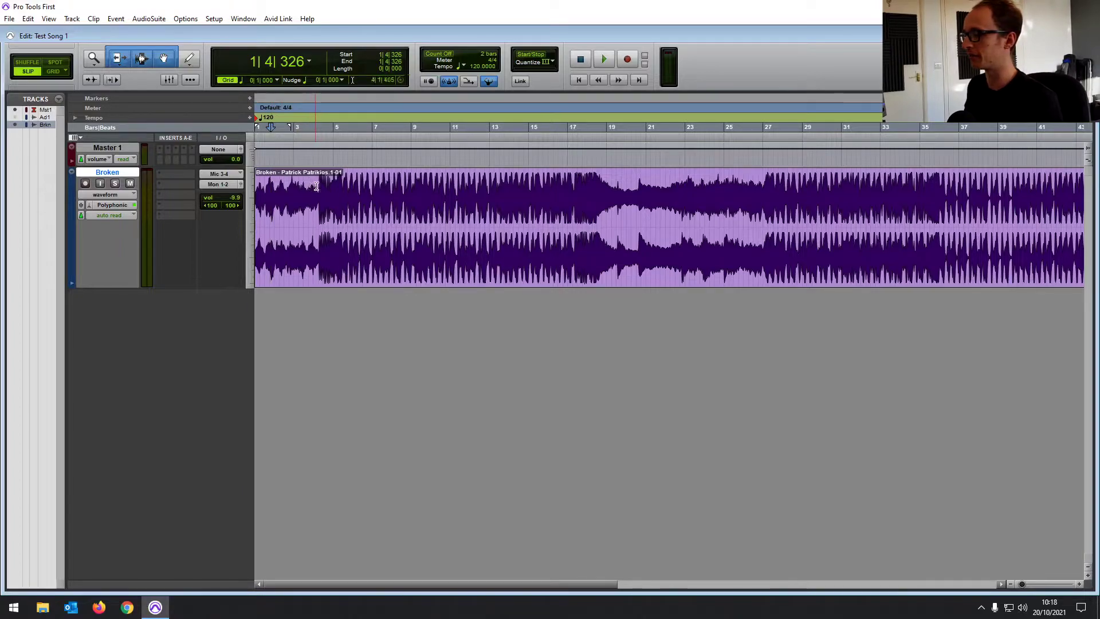
pyautogui.click(318, 185)
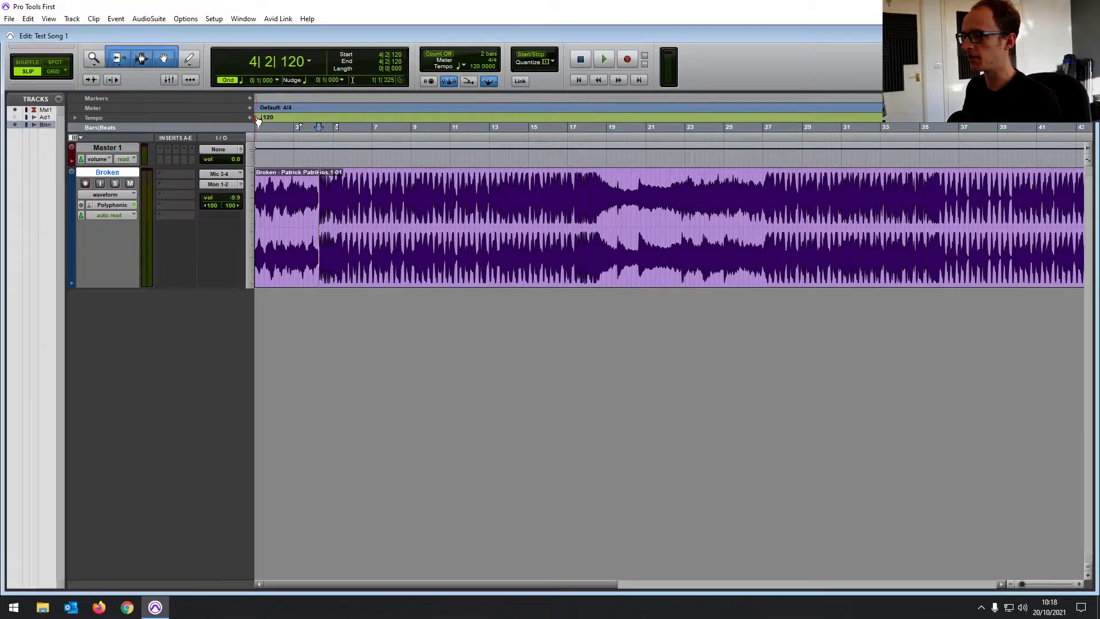
# Change the tempo marker to 75 BPM, then undo it back to 120
pyautogui.doubleClick(258, 118)
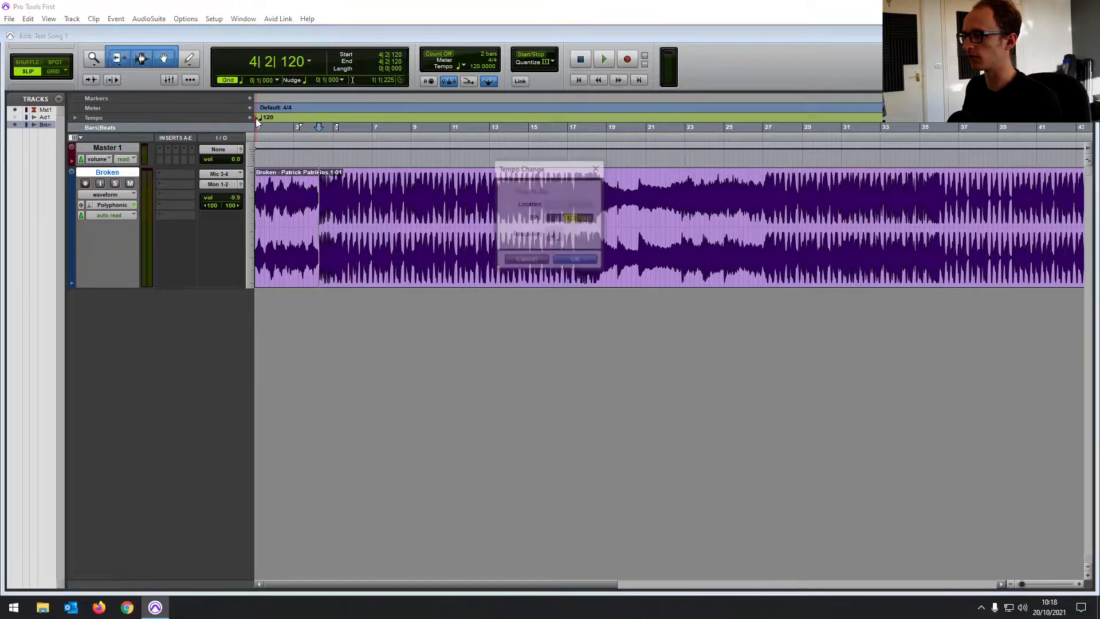
pyautogui.write('75')
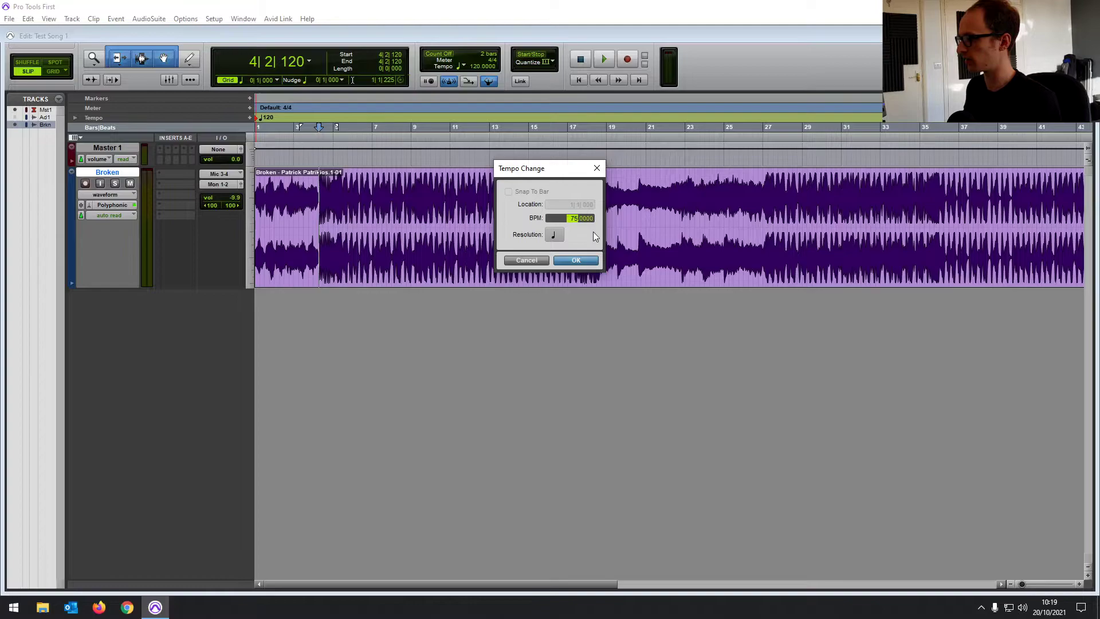
pyautogui.click(576, 261)
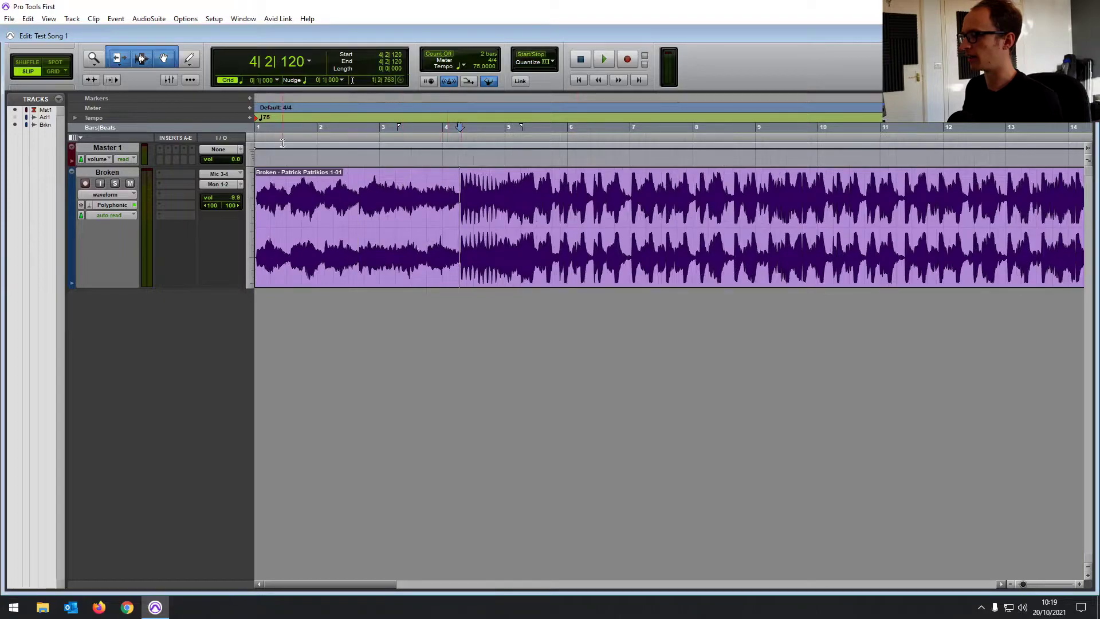
pyautogui.click(294, 175)
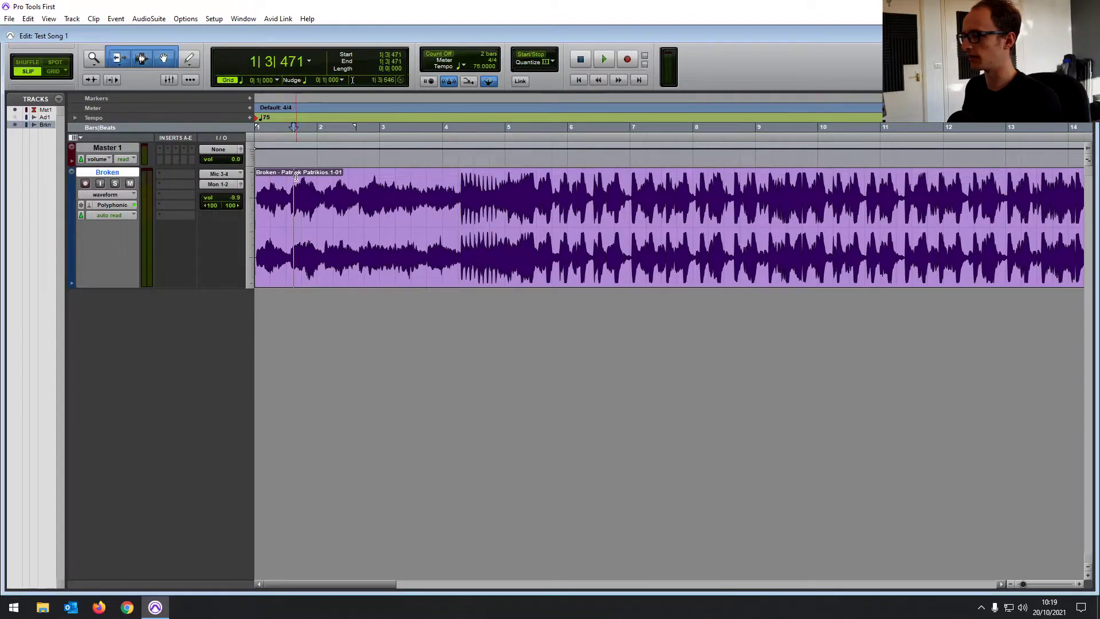
pyautogui.hotkey('ctrl', 'z')
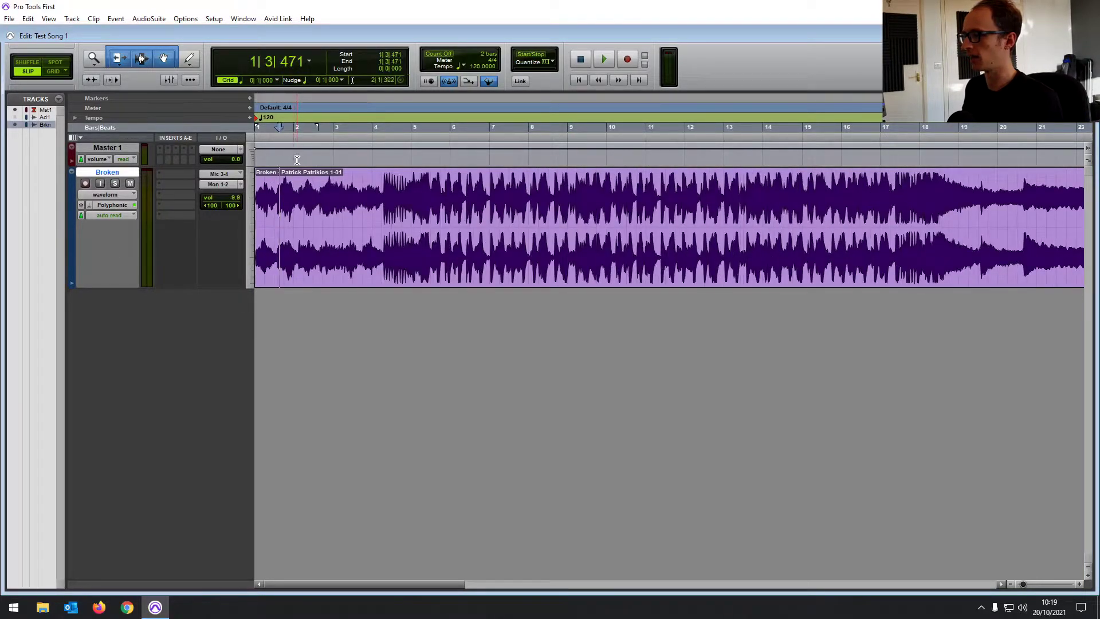
# Zoom out and back in, and place the insertion point at 2|4|930
pyautogui.hotkey('ctrl', '[')
pyautogui.hotkey('ctrl', '[')
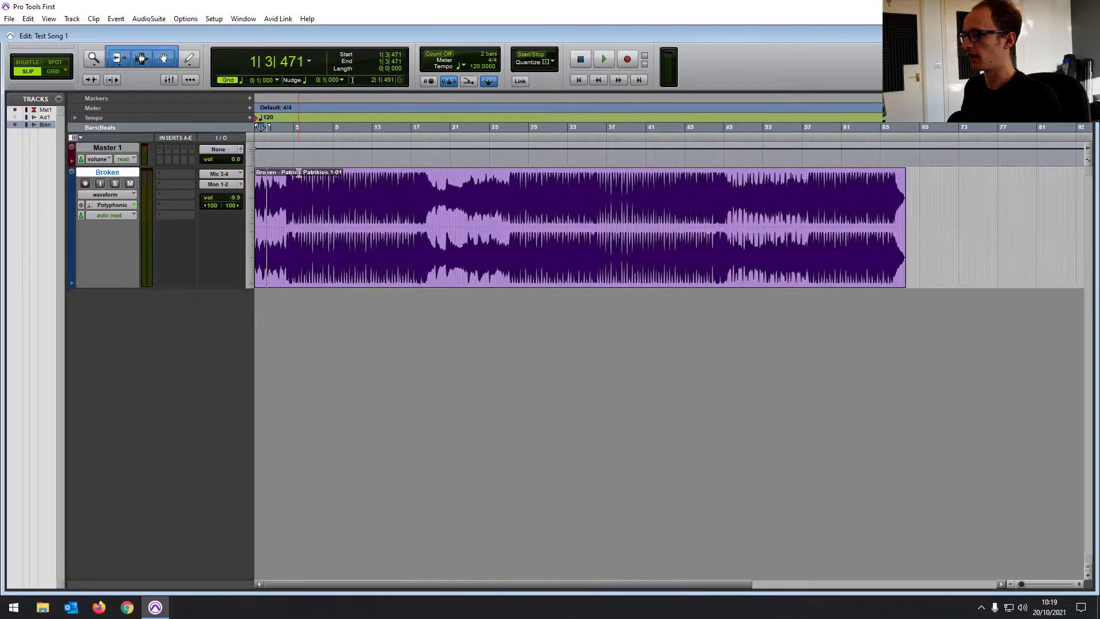
pyautogui.hotkey('ctrl', ']')
pyautogui.hotkey('ctrl', ']')
pyautogui.click(368, 173)
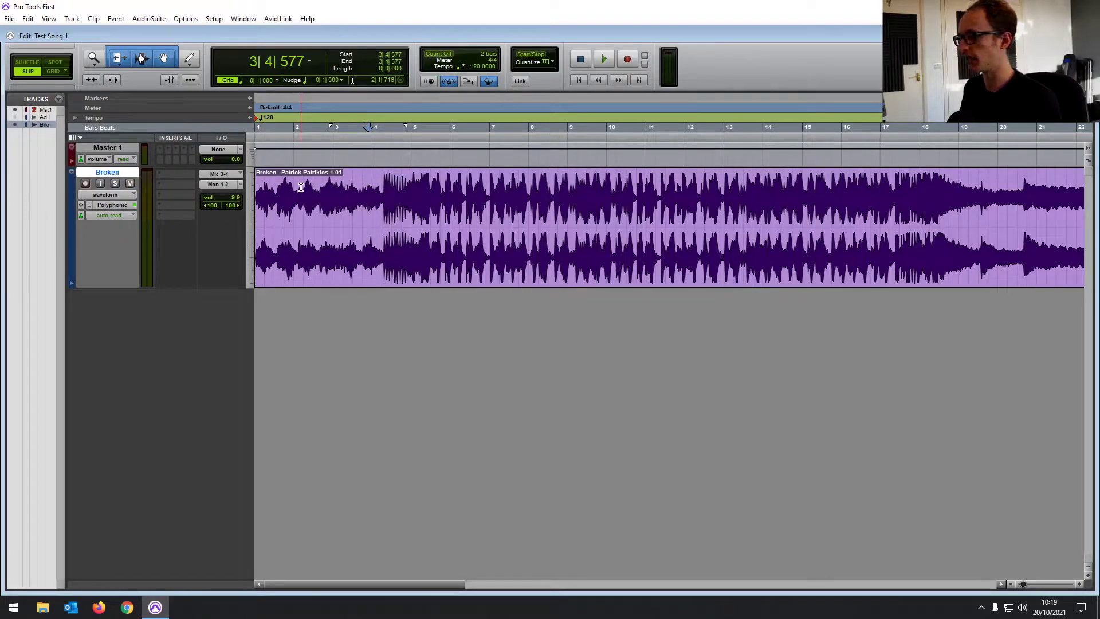
pyautogui.click(333, 187)
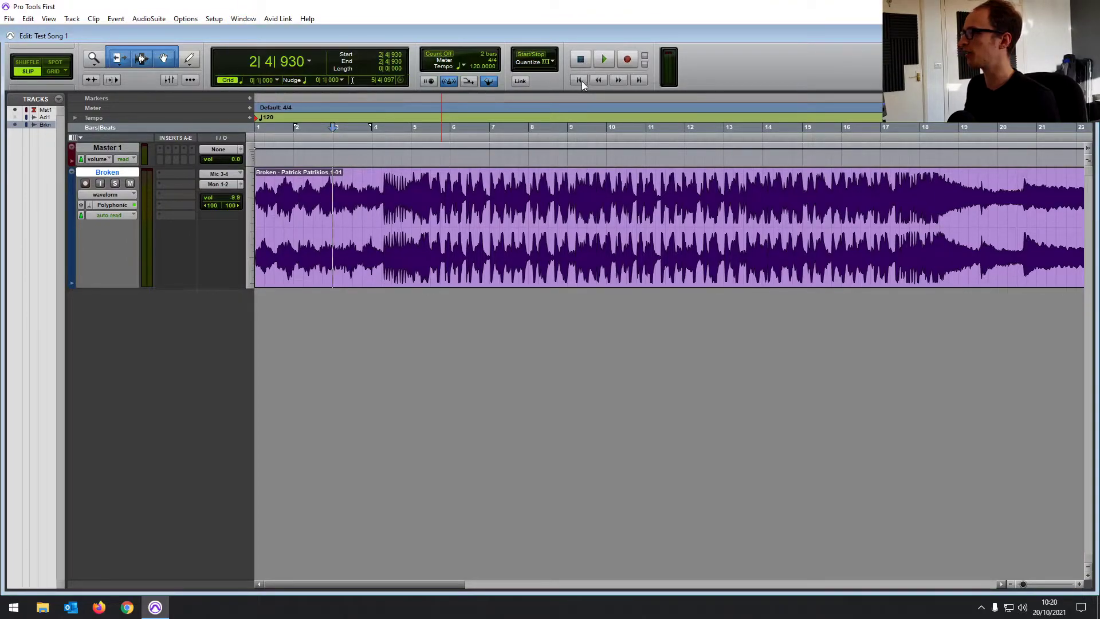
# Try the Return to Zero, Go to End and Fast Forward transport buttons
pyautogui.click(580, 81)
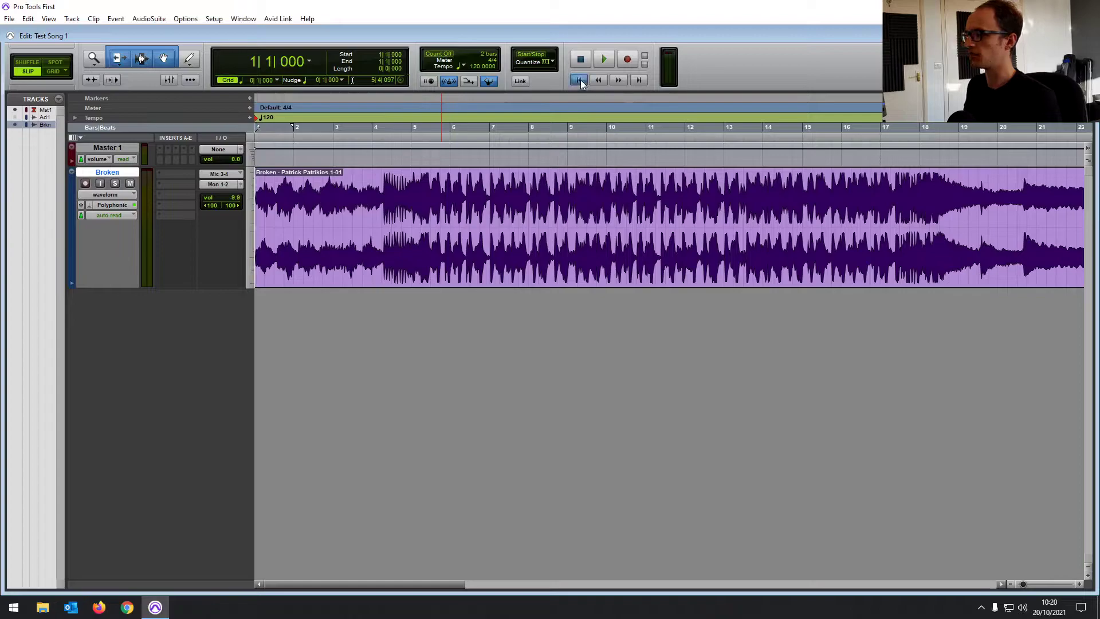
pyautogui.hotkey('ctrl', '[')
pyautogui.hotkey('ctrl', '[')
pyautogui.hotkey('ctrl', '[')
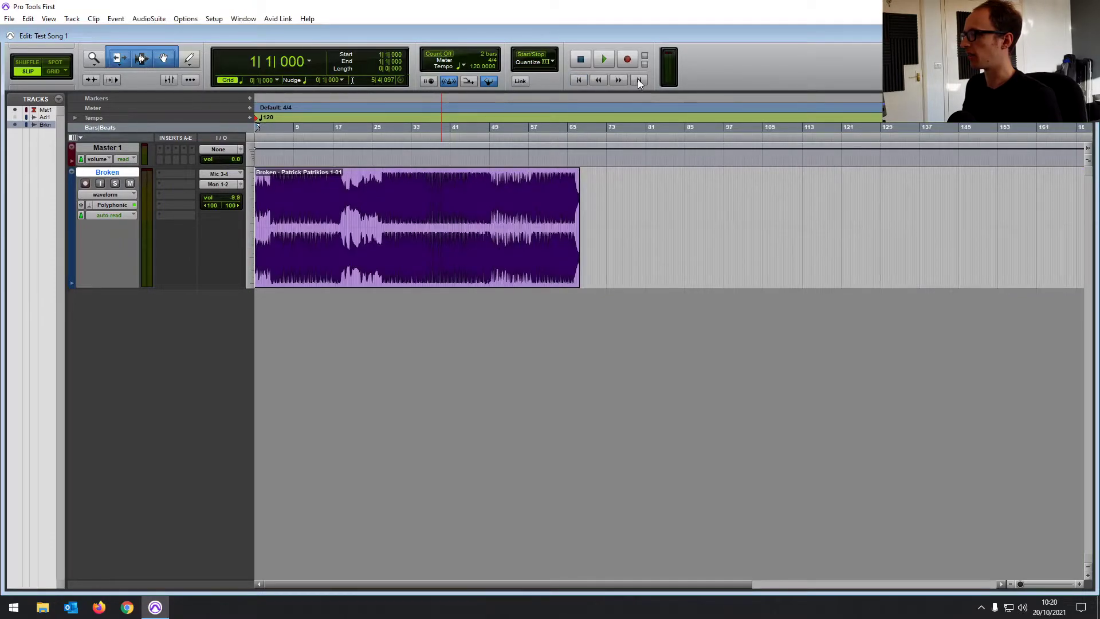
pyautogui.click(639, 81)
pyautogui.click(602, 80)
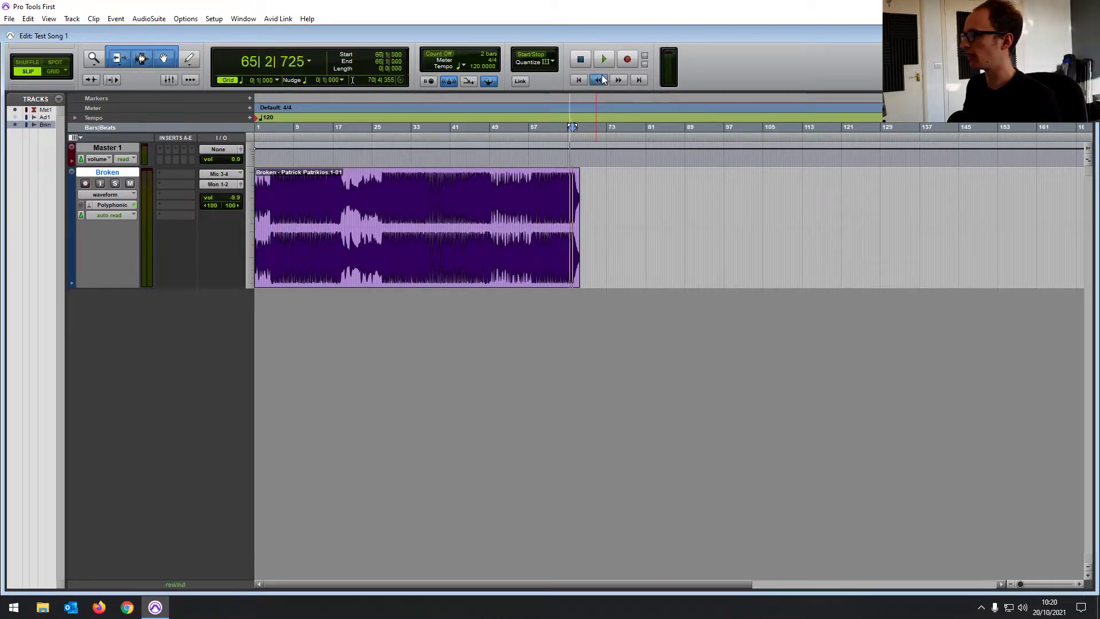
pyautogui.click(619, 79)
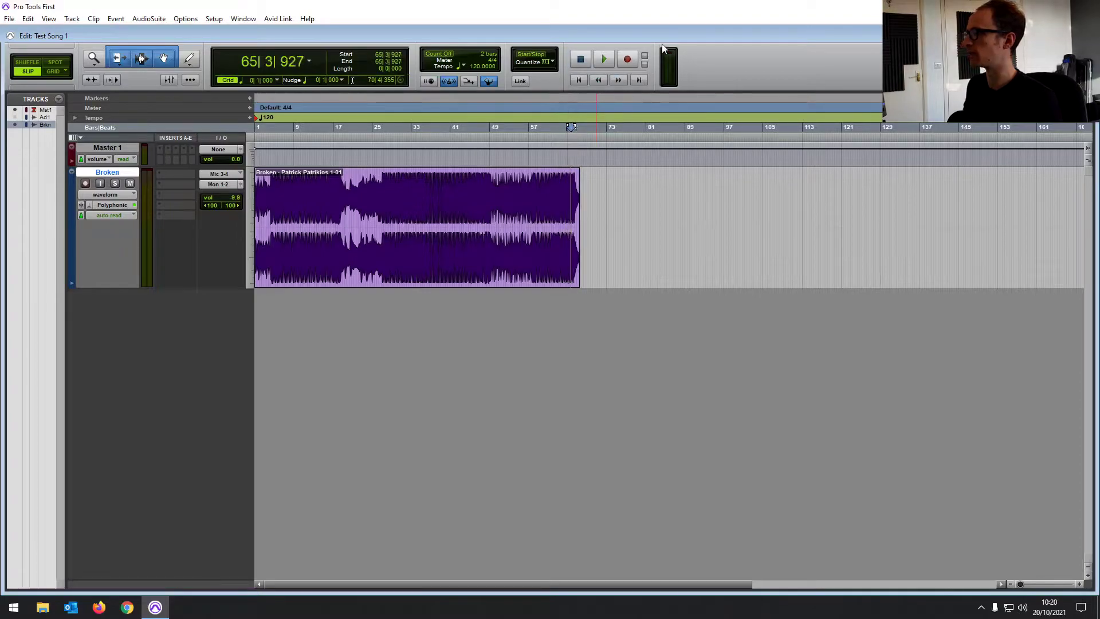
# Play briefly from near bar 19 and stop with the counter at 20|2|779
pyautogui.click(347, 190)
pyautogui.press('space')
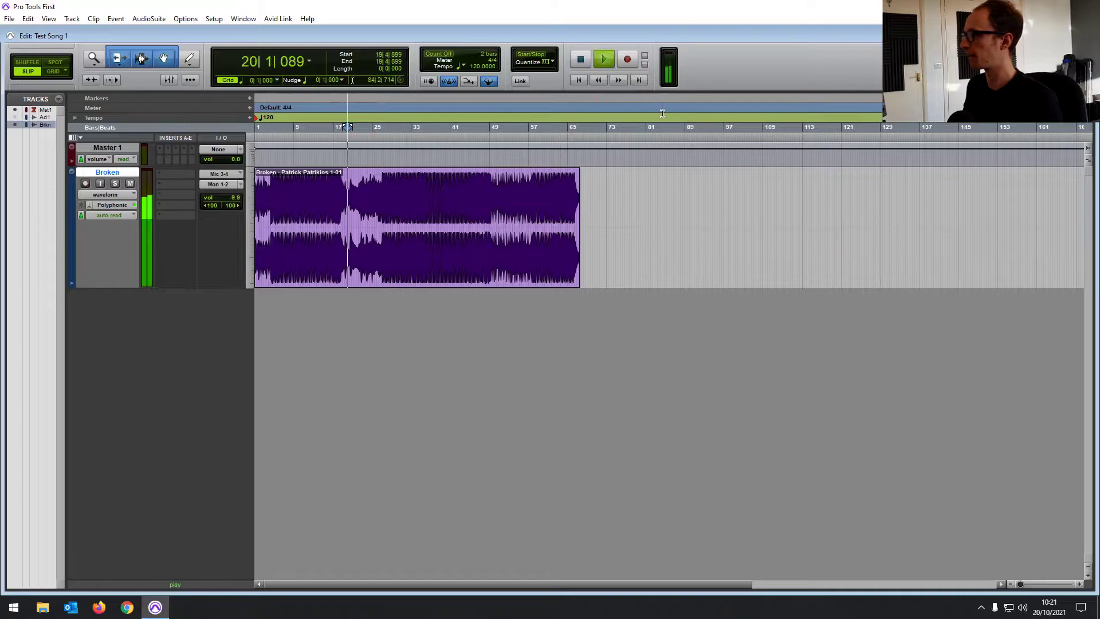
pyautogui.press('space')
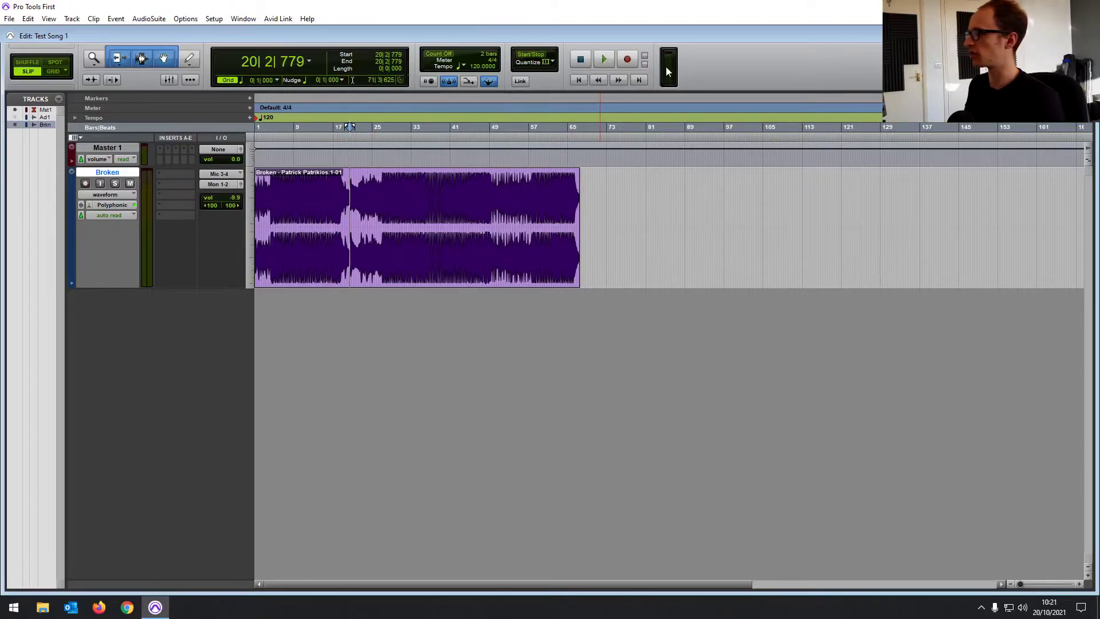
pyautogui.press('space')
pyautogui.press('space')
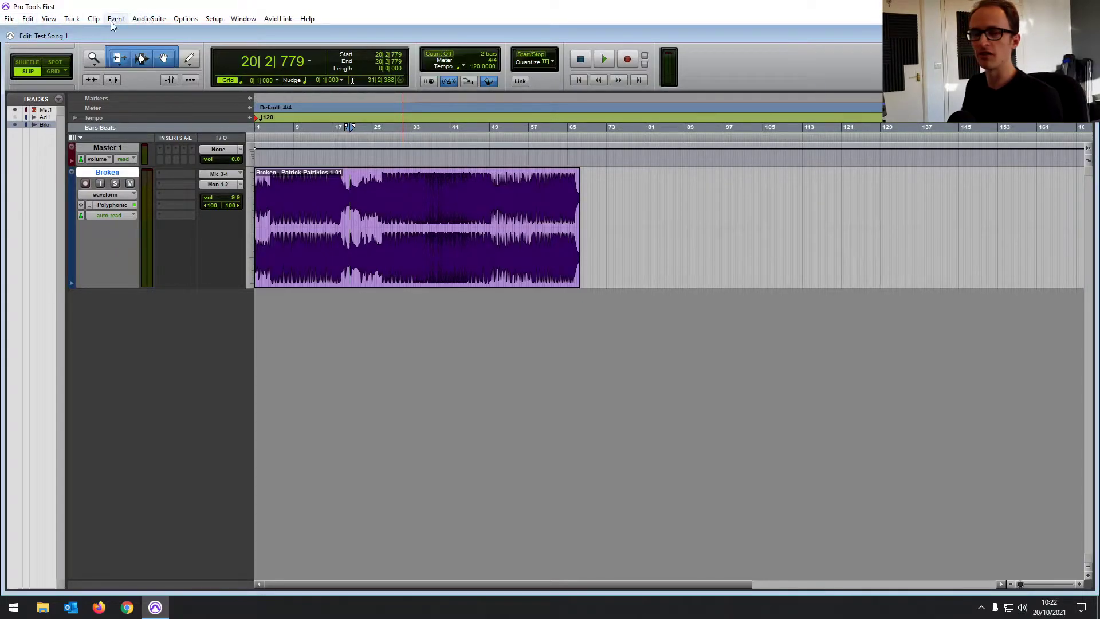
pyautogui.click(10, 20)
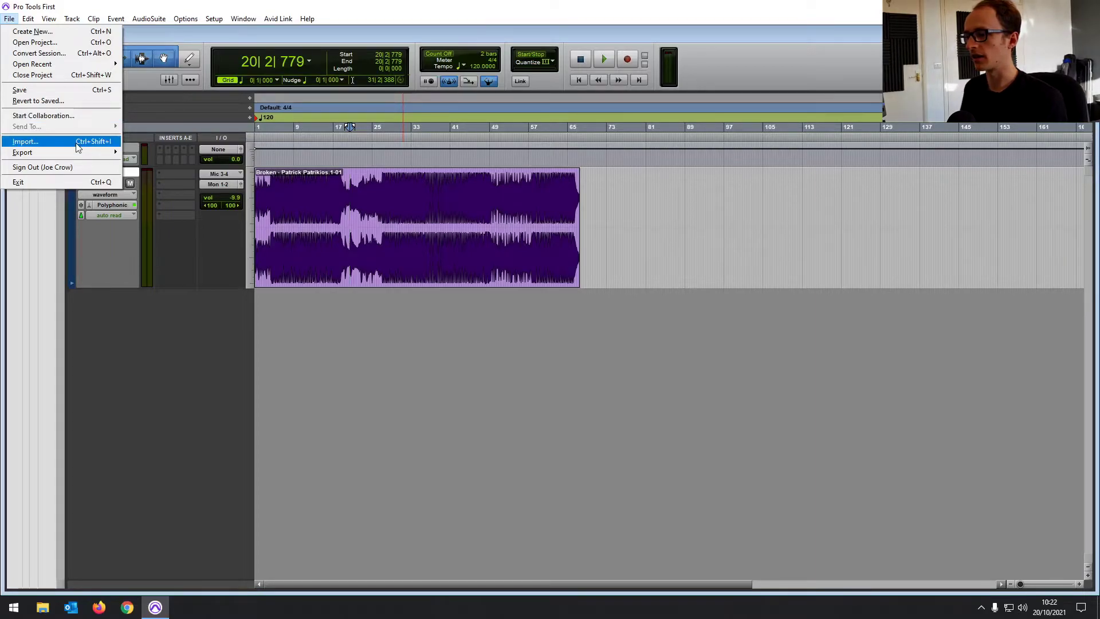
pyautogui.moveTo(98, 152)
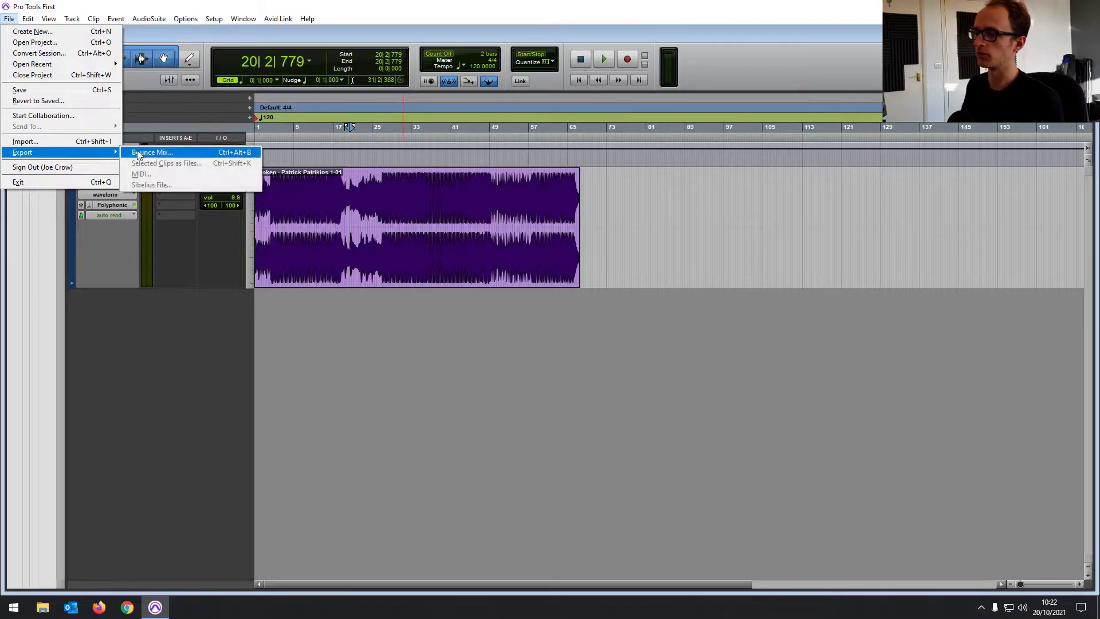
pyautogui.moveTo(44, 17)
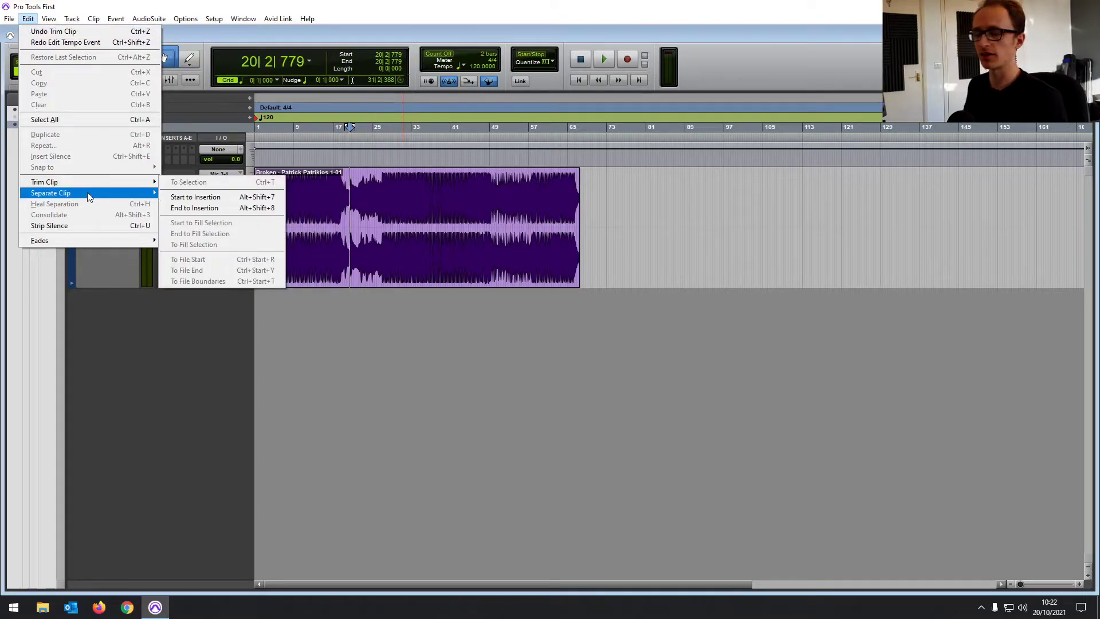
# Close the Edit menu's clip submenus and bring up View > Edit Window Views options
pyautogui.moveTo(89, 196)
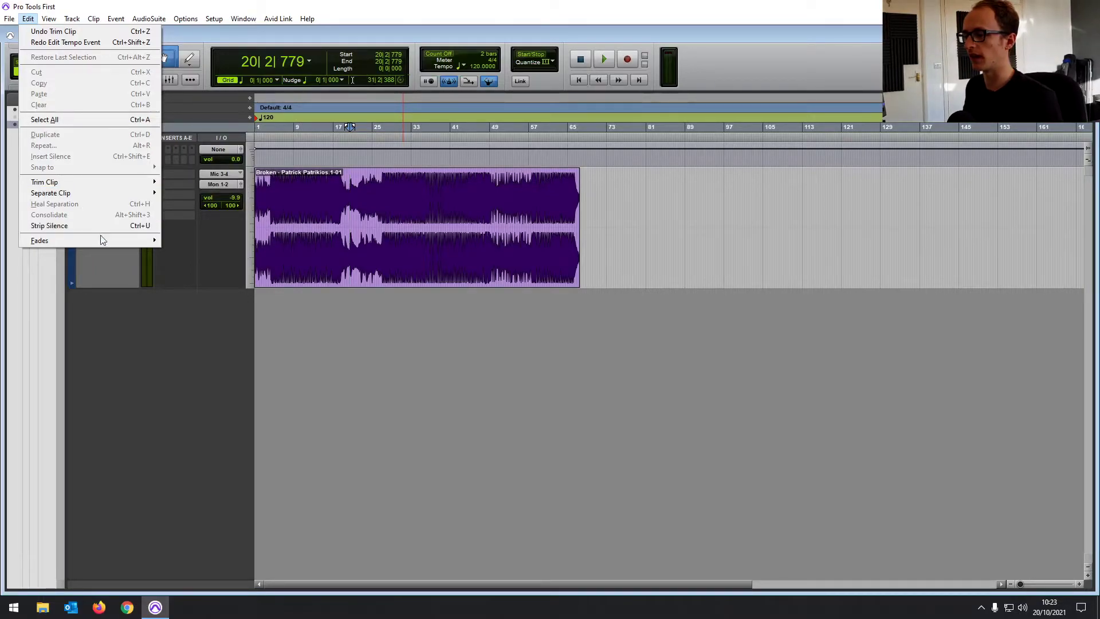
pyautogui.click(27, 18)
pyautogui.click(50, 19)
pyautogui.moveTo(61, 33)
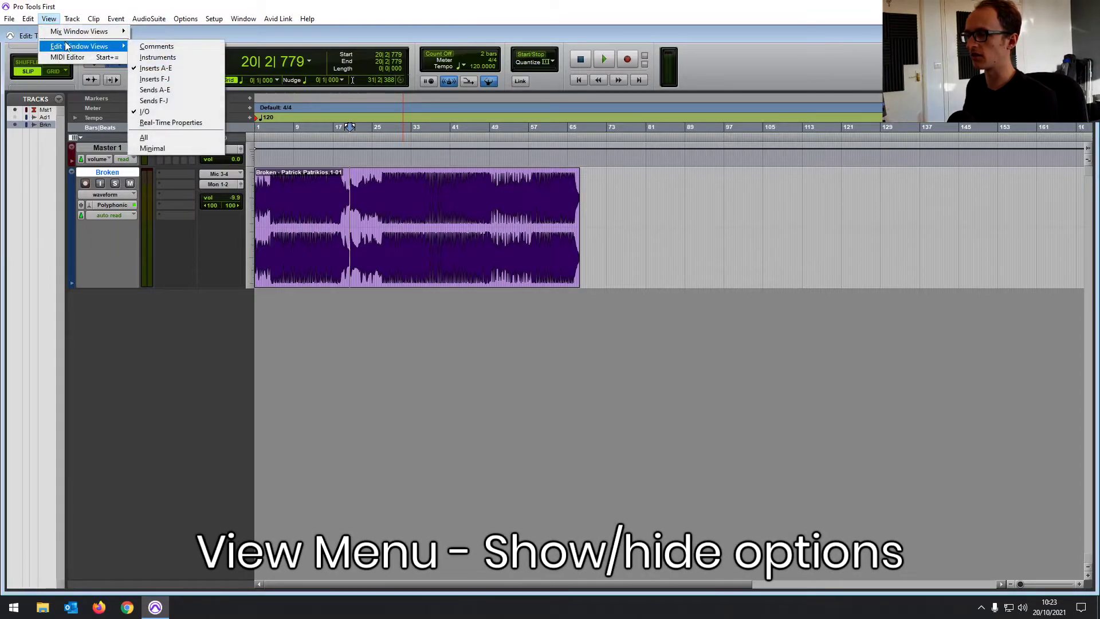
pyautogui.click(101, 171)
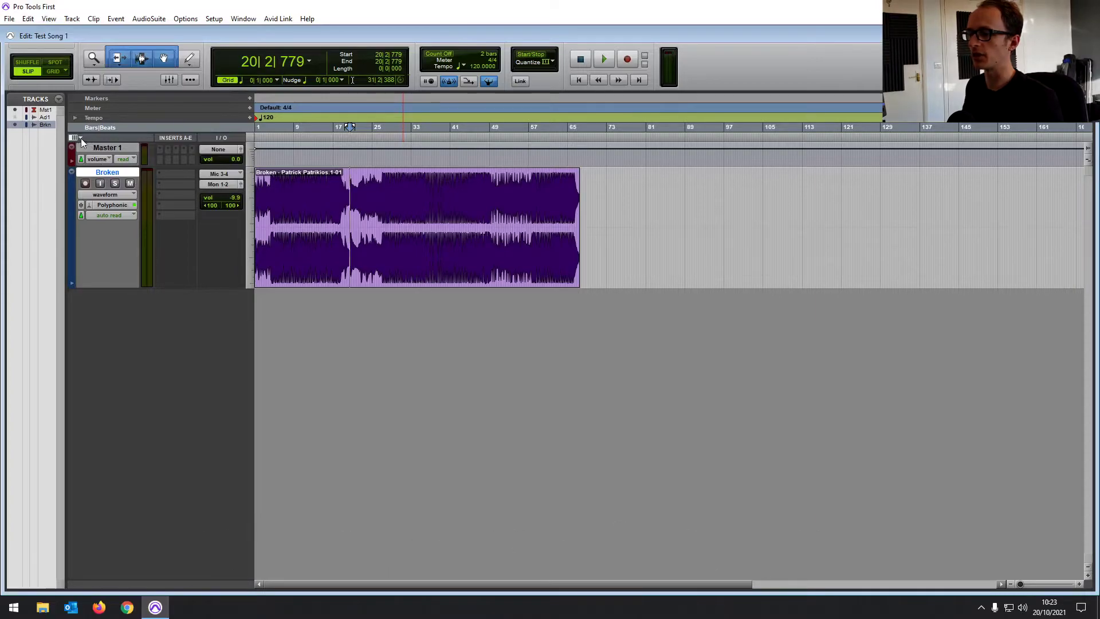
pyautogui.click(81, 137)
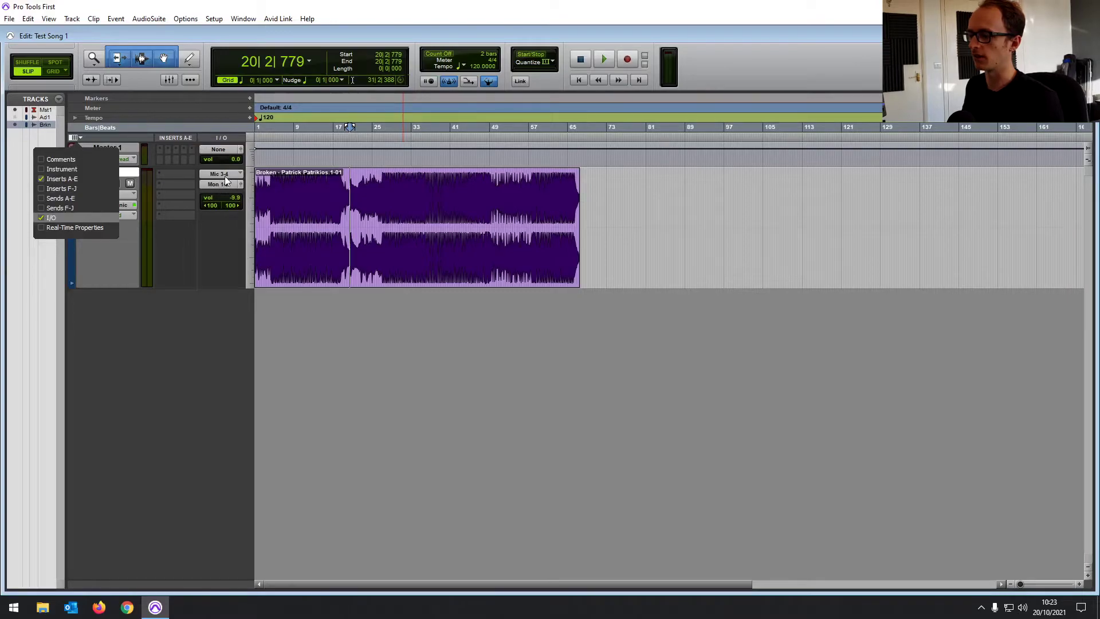
pyautogui.click(41, 218)
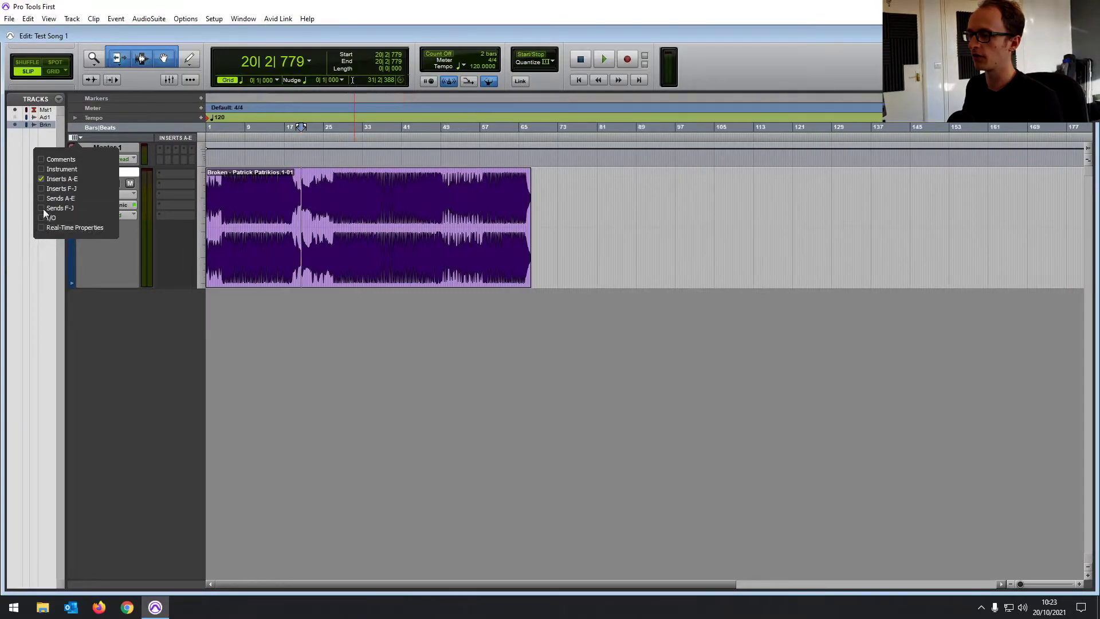
pyautogui.click(42, 217)
pyautogui.click(49, 19)
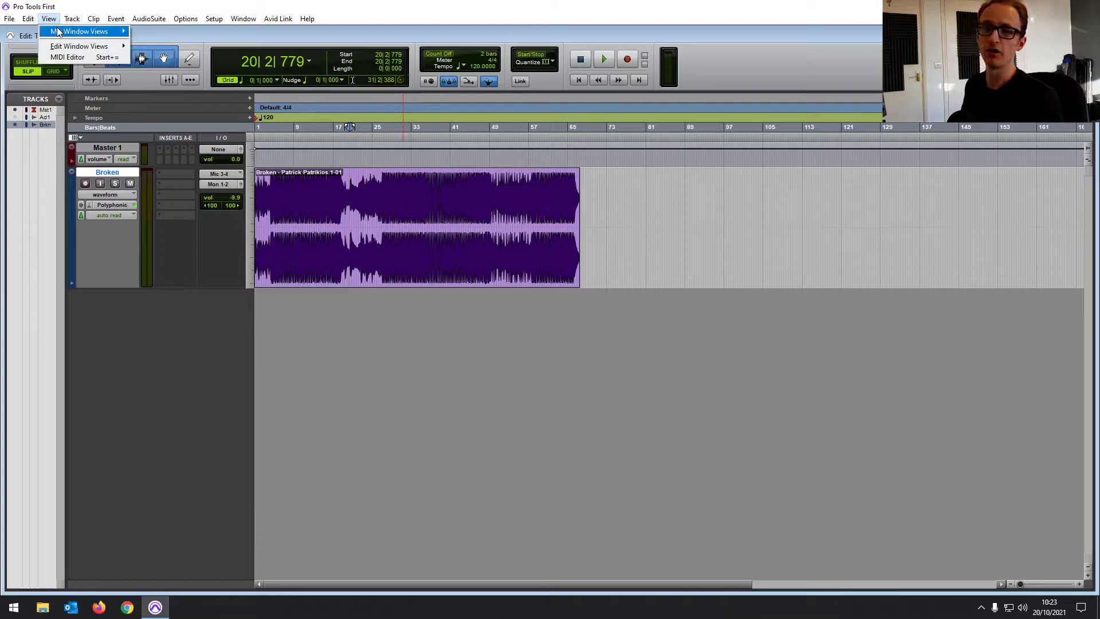
pyautogui.moveTo(74, 33)
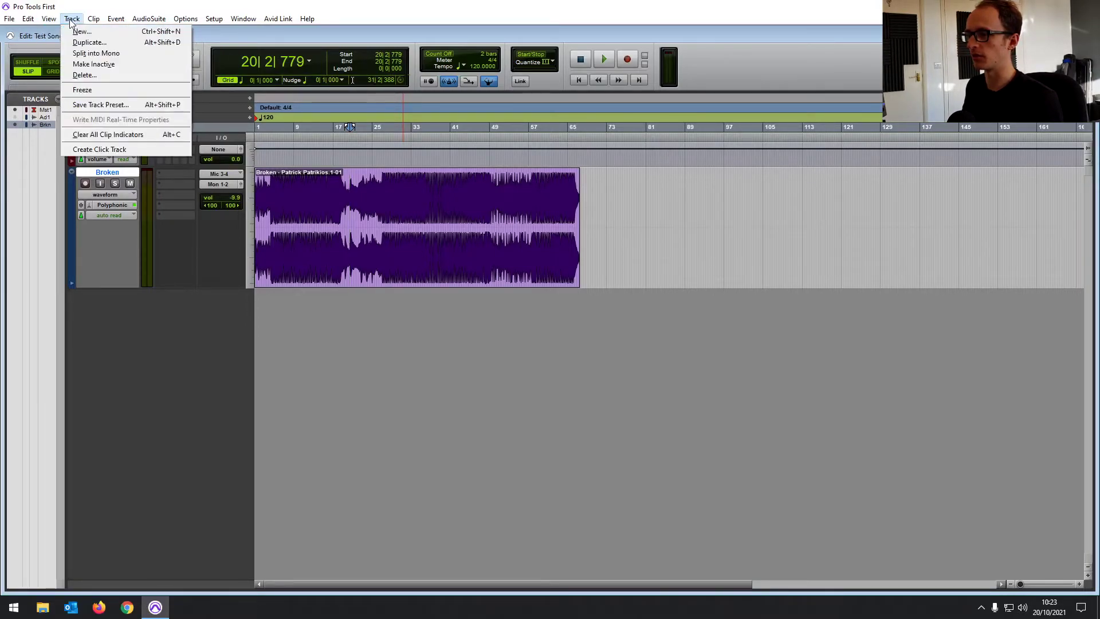
# Check the Track menu, select the whole Broken clip, and split the Broken track into mono
pyautogui.click(72, 20)
pyautogui.click(72, 20)
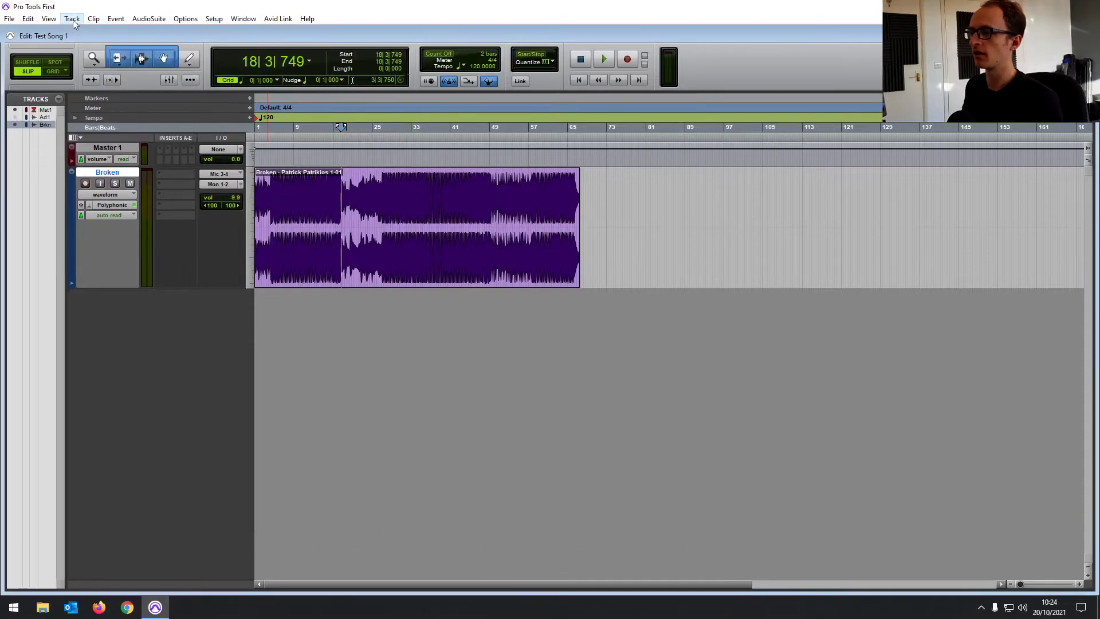
pyautogui.click(72, 18)
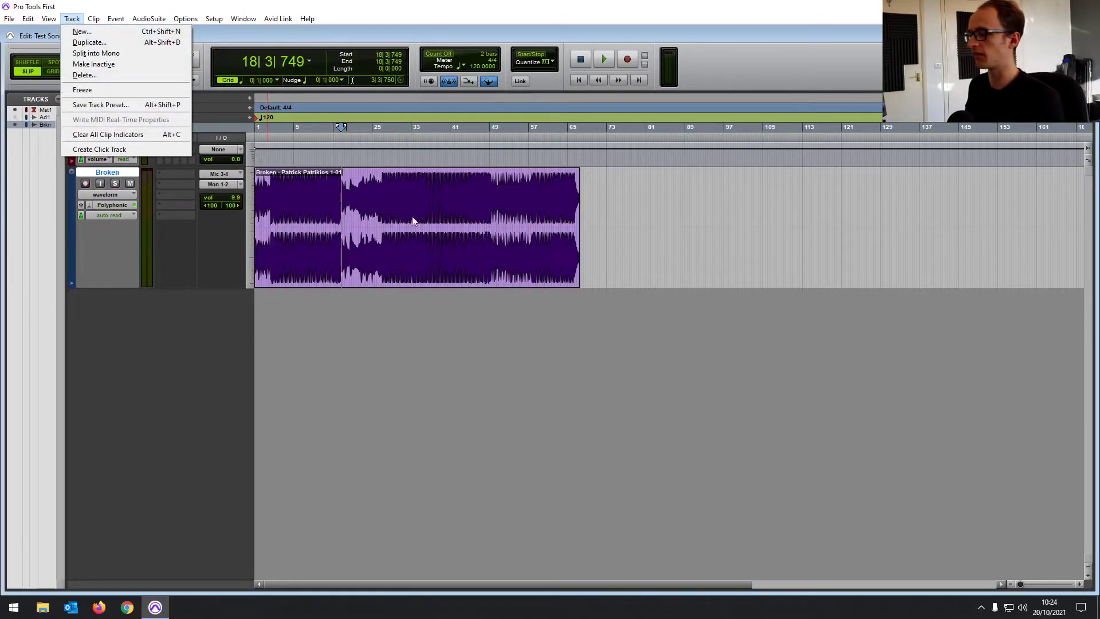
pyautogui.click(305, 273)
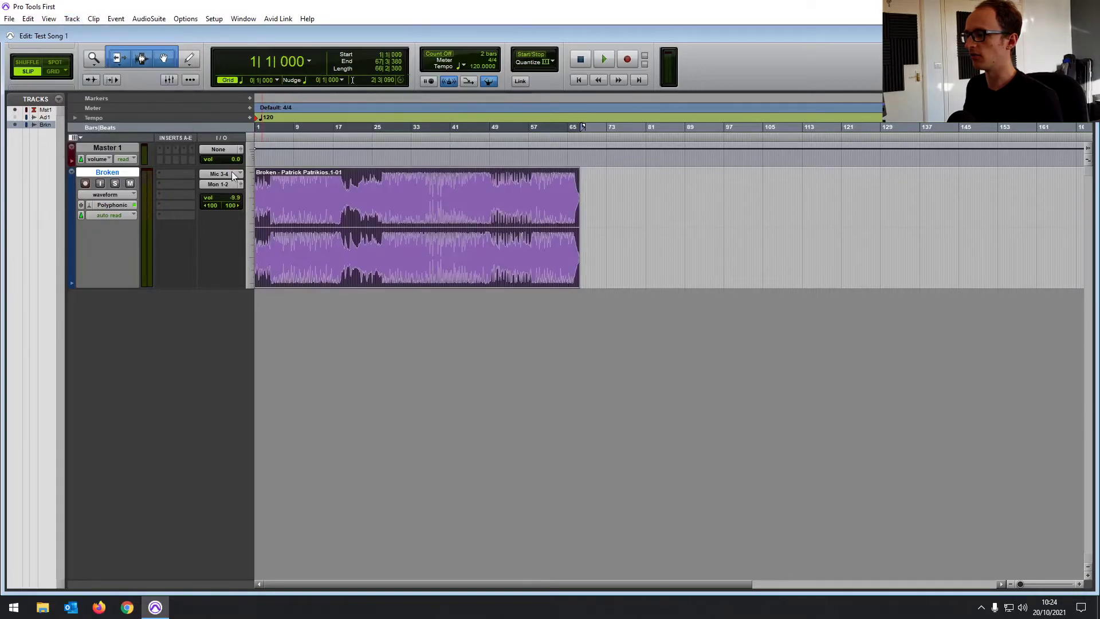
pyautogui.rightClick(108, 173)
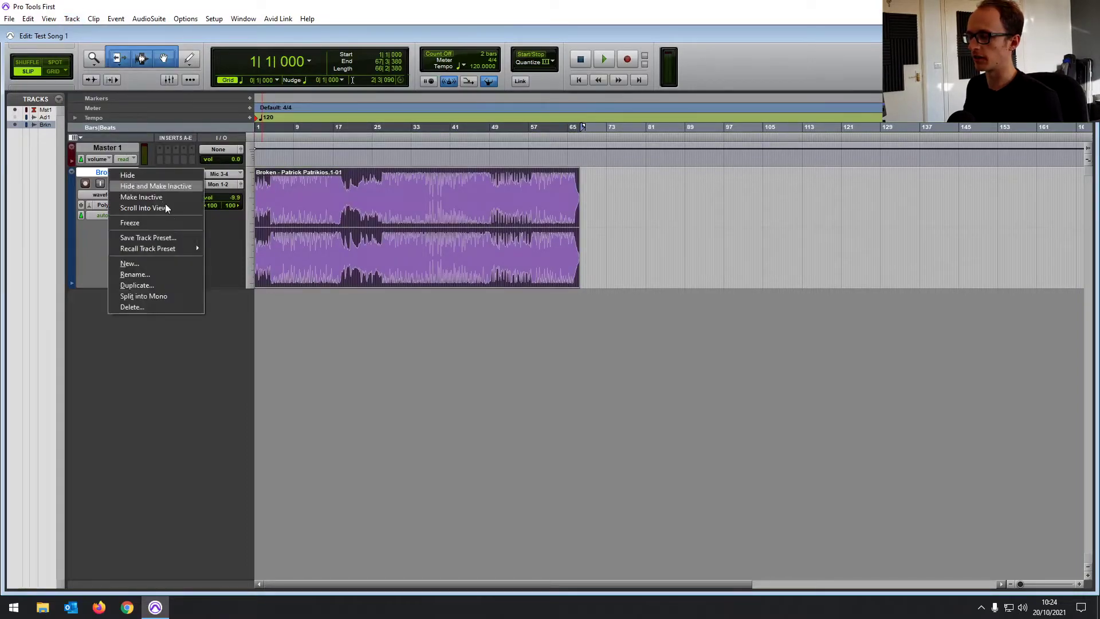
pyautogui.click(153, 296)
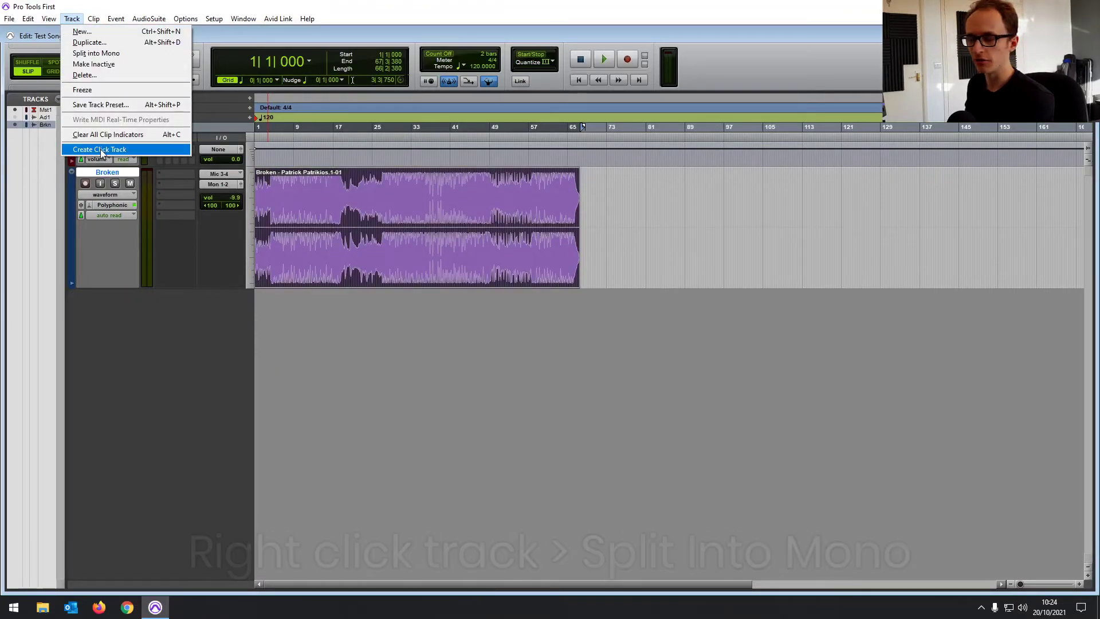
# Open the Click II plugin on Click 1, make the track taller, and play the session with the click
pyautogui.click(101, 149)
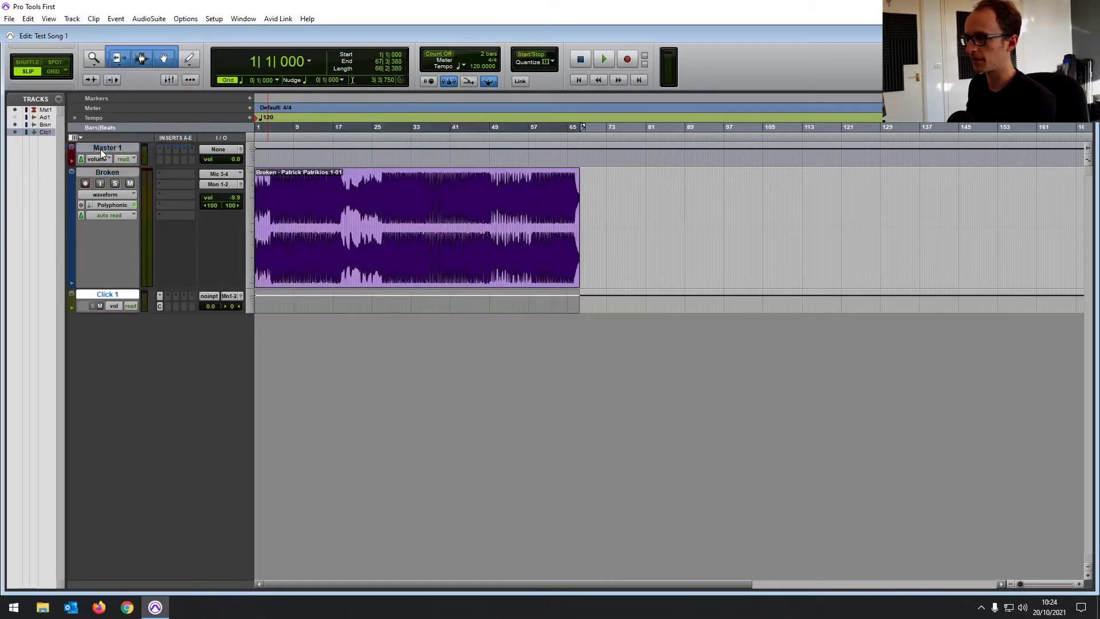
pyautogui.click(160, 308)
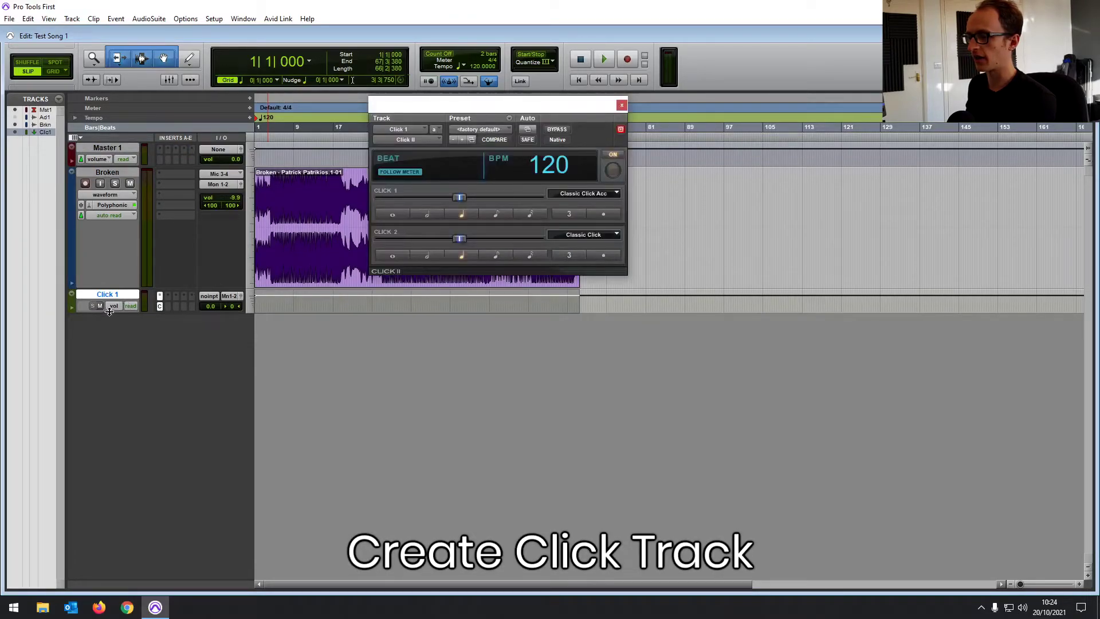
pyautogui.moveTo(108, 313); pyautogui.dragTo(105, 348)
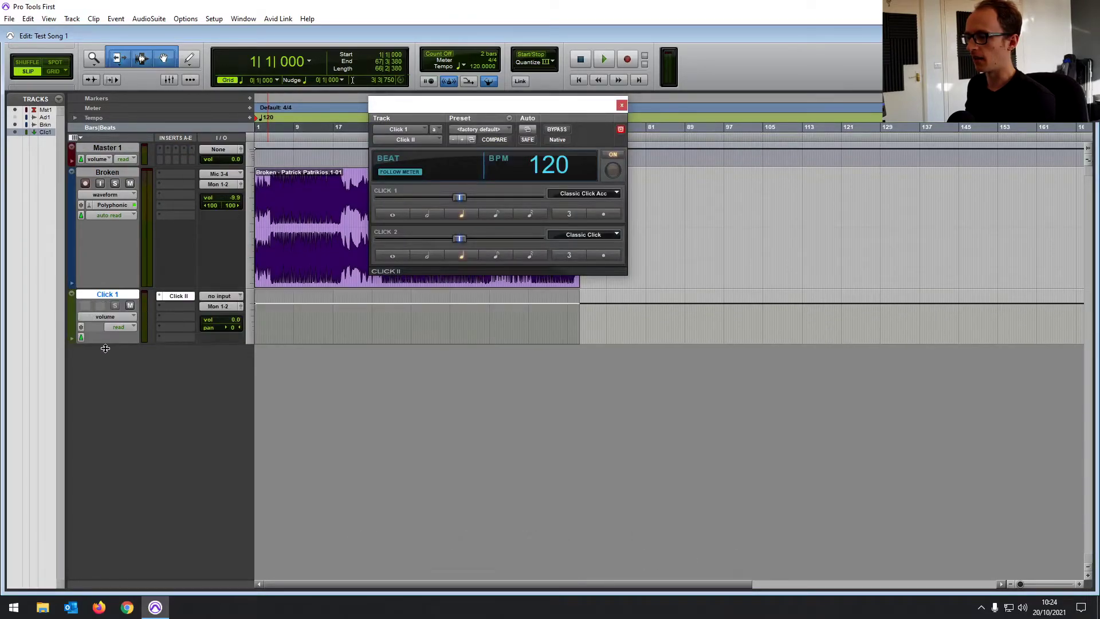
pyautogui.click(180, 298)
pyautogui.click(180, 297)
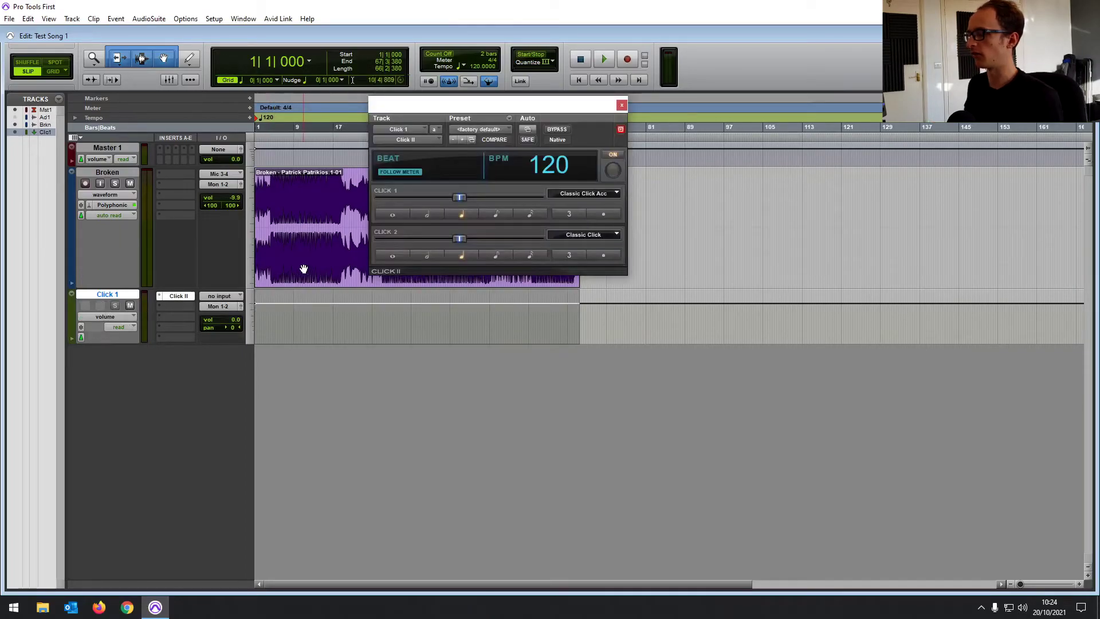
pyautogui.press('space')
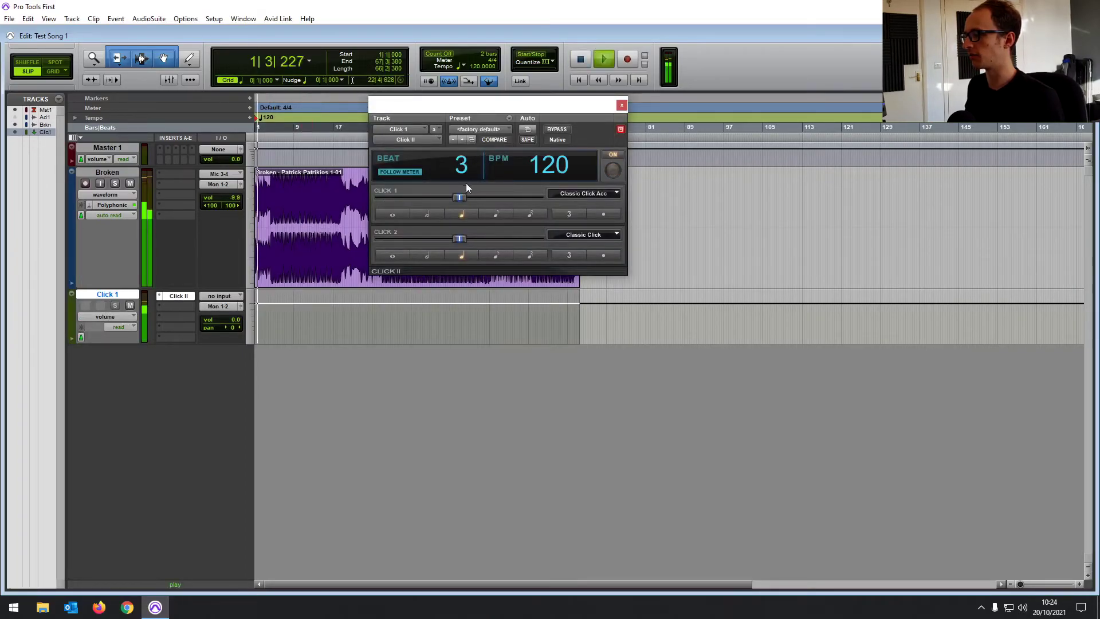
pyautogui.press('space')
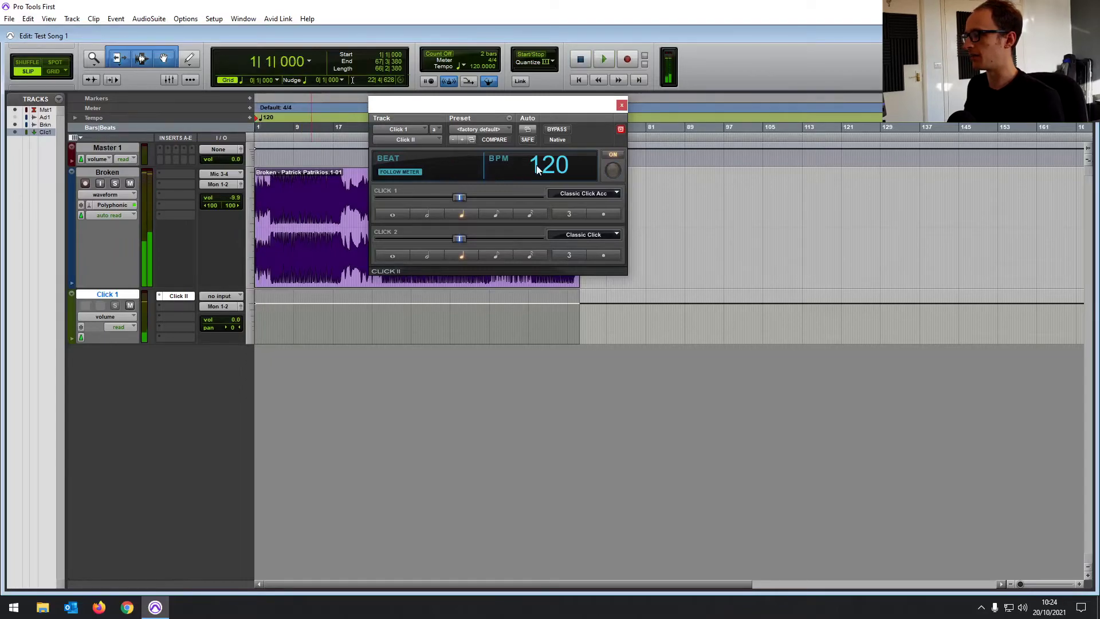
# Close the Click II plugin window and delete the Click 1 track
pyautogui.click(622, 102)
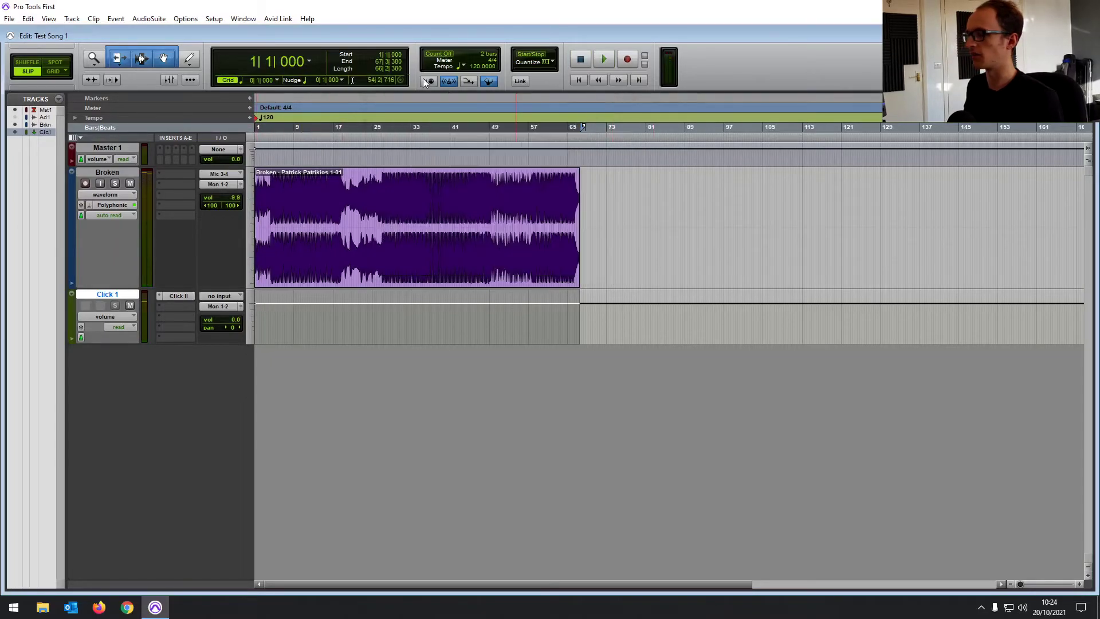
pyautogui.rightClick(119, 296)
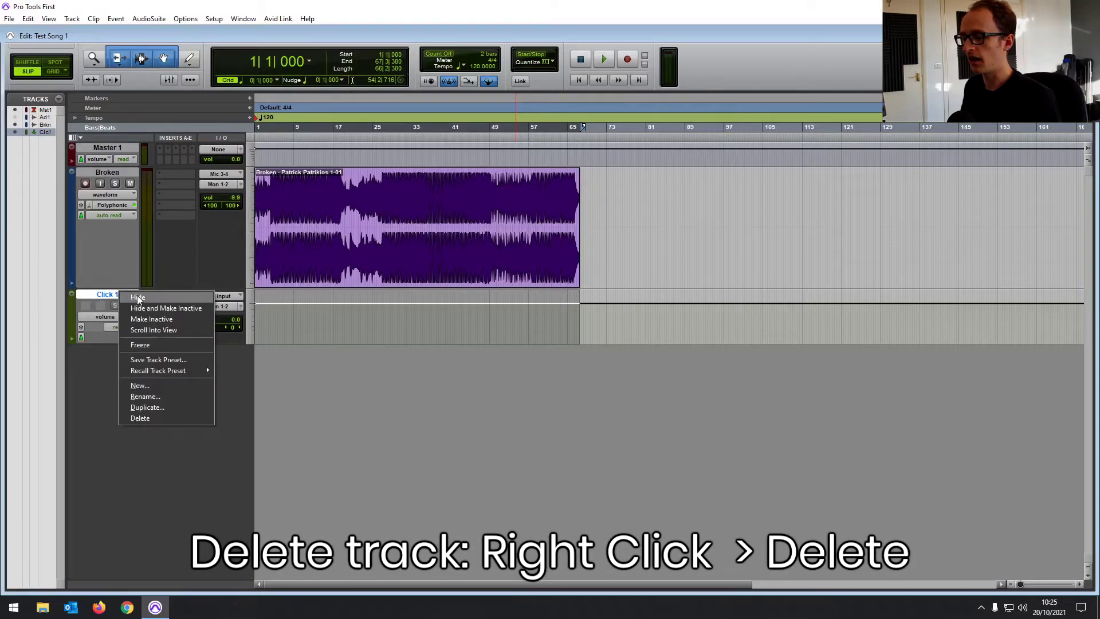
pyautogui.click(159, 420)
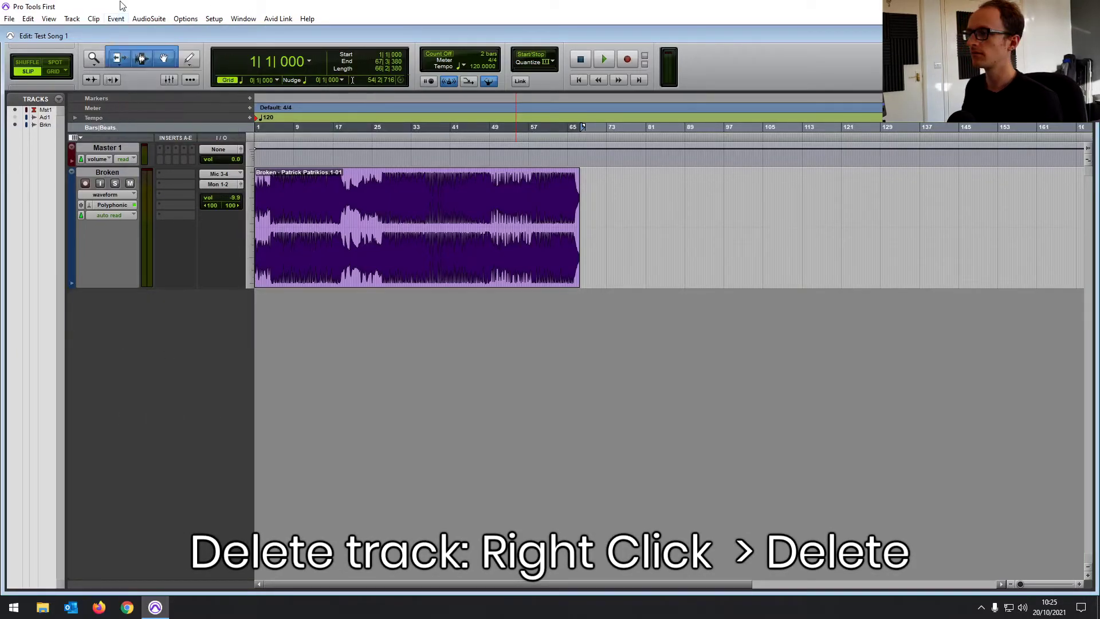
# Browse the Event menu, including its Time Operations submenu
pyautogui.click(116, 18)
pyautogui.moveTo(136, 53)
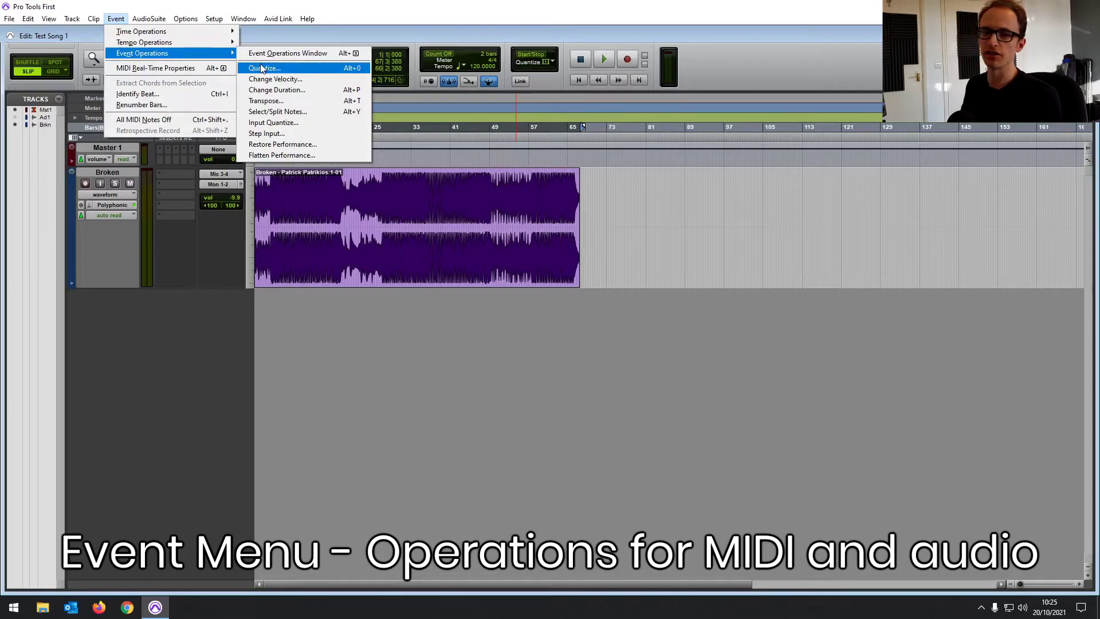
pyautogui.moveTo(150, 18)
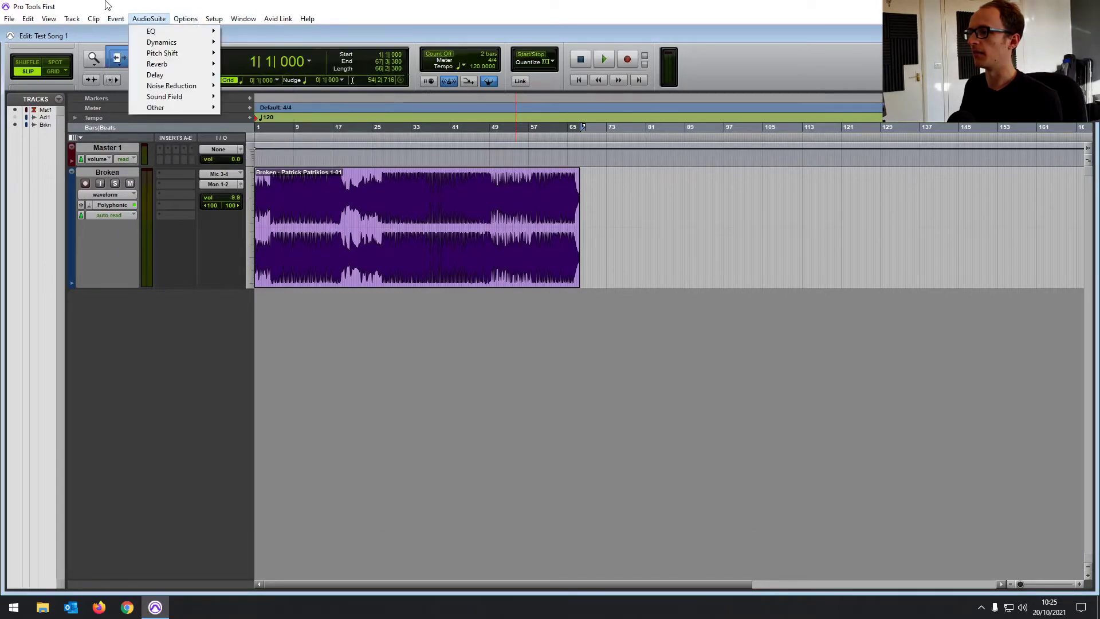
pyautogui.click(116, 18)
pyautogui.click(116, 18)
pyautogui.moveTo(120, 32)
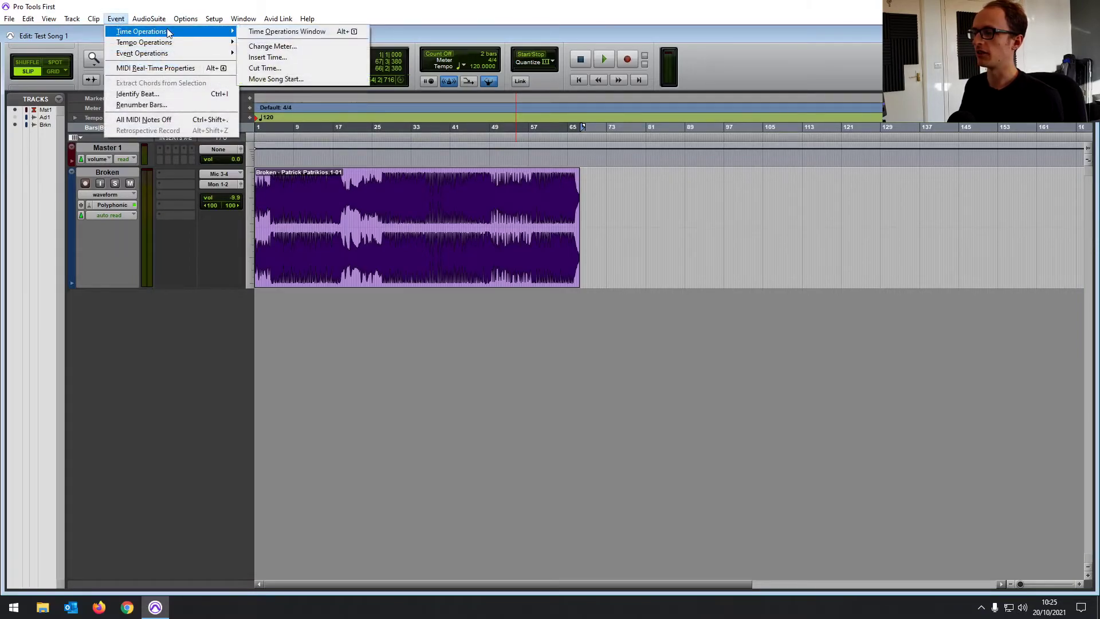
# Browse the AudioSuite EQ, Dynamics and Reverb lists, then click in the Broken clip near bar 14
pyautogui.moveTo(149, 19)
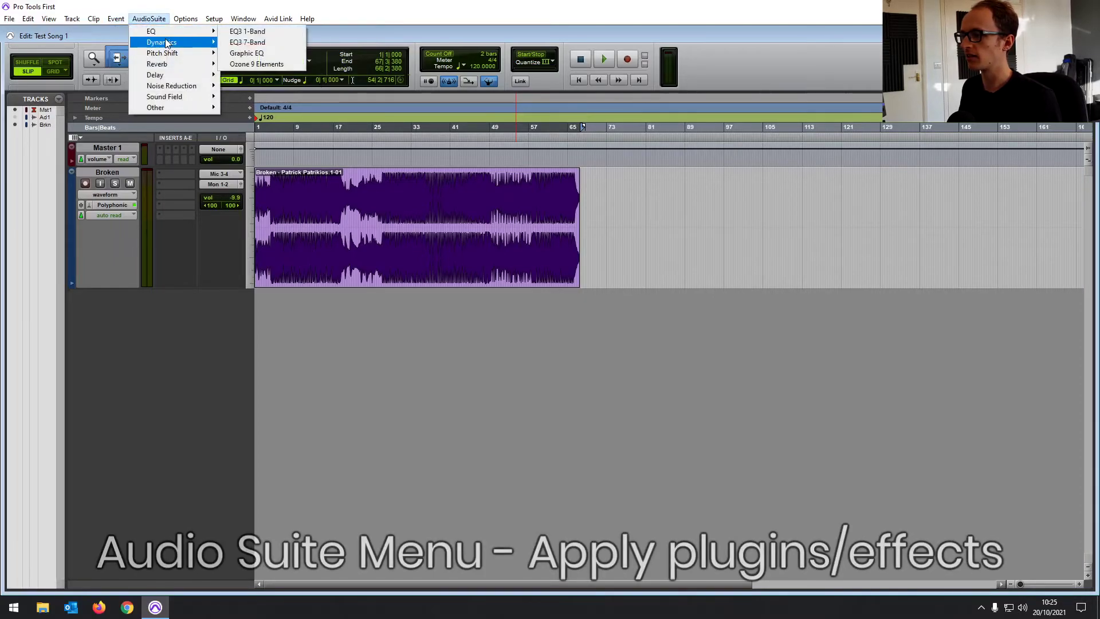
pyautogui.moveTo(170, 55)
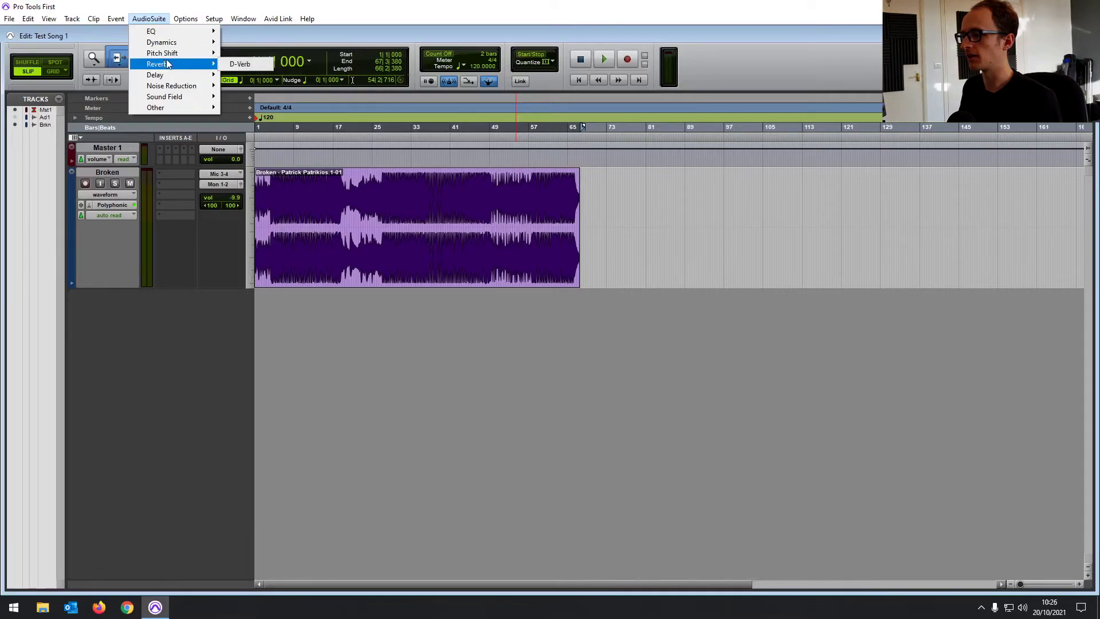
pyautogui.click(347, 277)
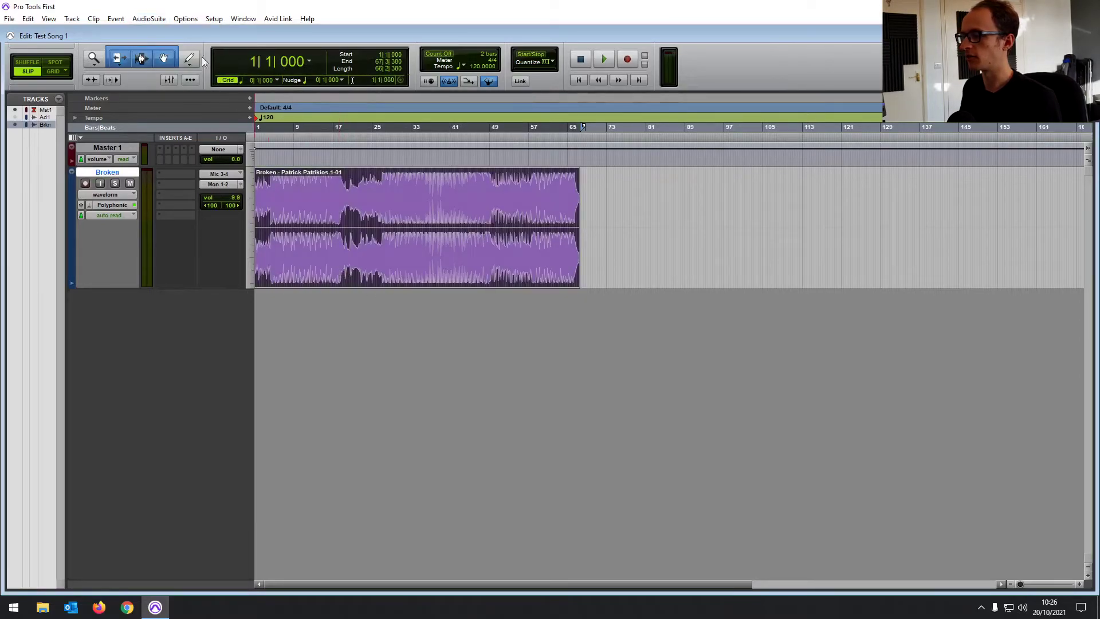
# Place the insertion point near bar 14 and set Edit Window Scrolling to No Scrolling
pyautogui.click(320, 230)
pyautogui.click(185, 18)
pyautogui.click(183, 21)
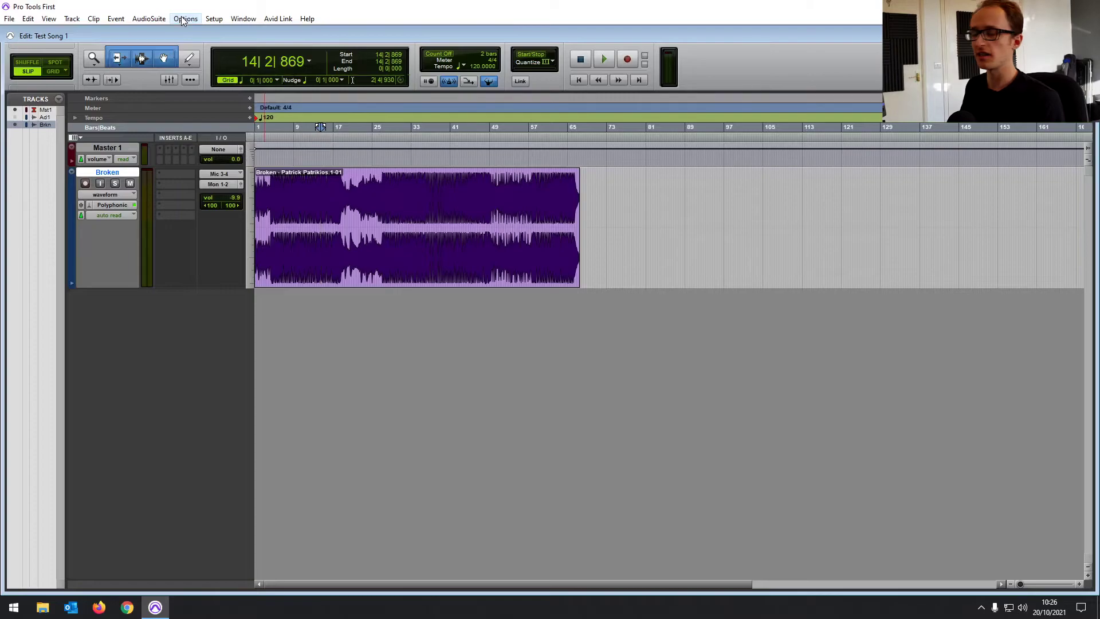
pyautogui.click(182, 21)
pyautogui.click(188, 21)
pyautogui.click(189, 22)
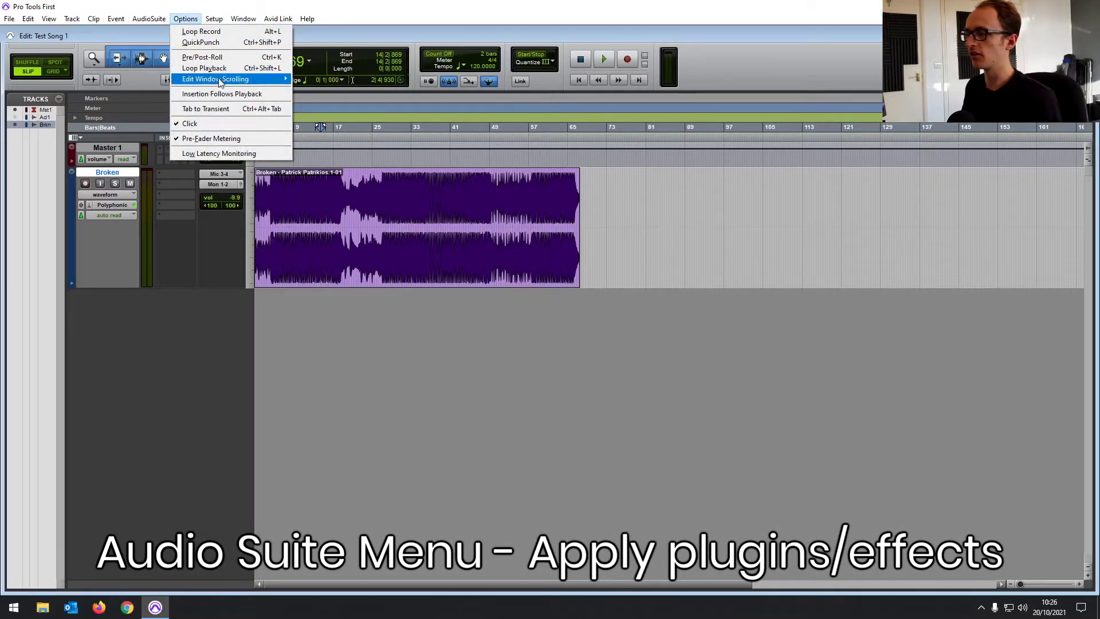
pyautogui.moveTo(220, 82)
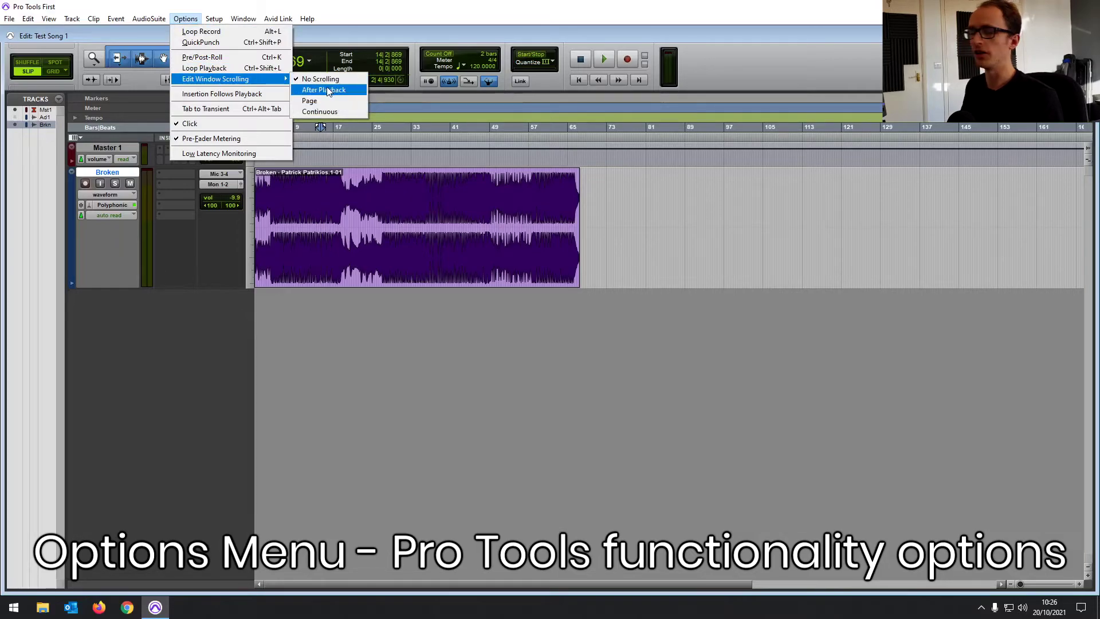
pyautogui.click(321, 84)
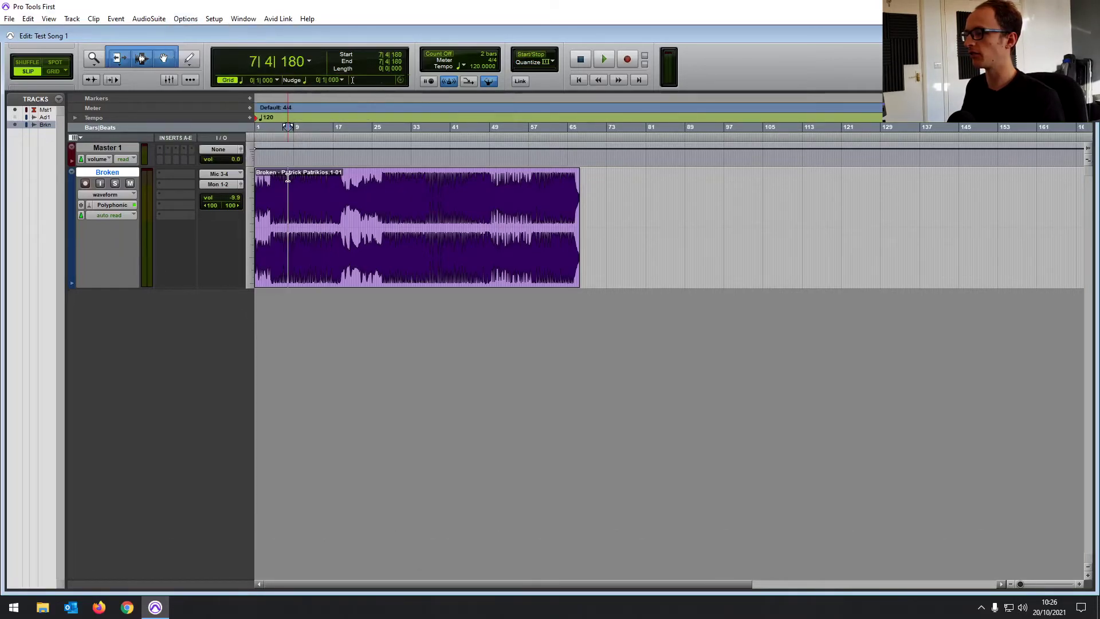
# Zoom in to single bars and play briefly from 11|4|851
pyautogui.hotkey('ctrl', ']')
pyautogui.hotkey('ctrl', ']')
pyautogui.hotkey('ctrl', ']')
pyautogui.hotkey('ctrl', ']')
pyautogui.click(995, 179)
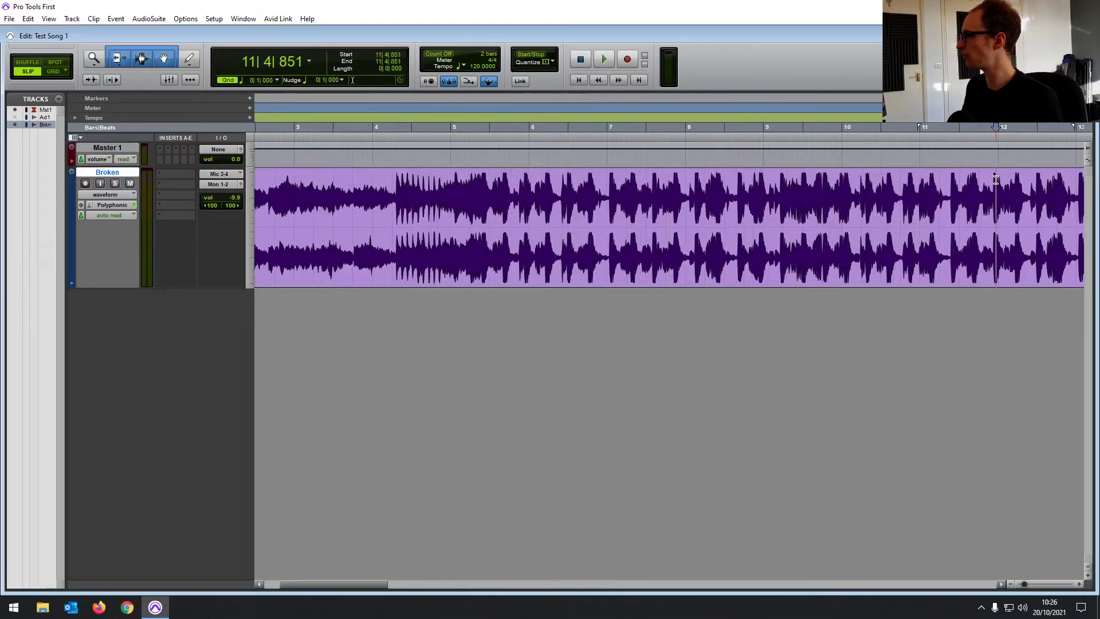
pyautogui.press('space')
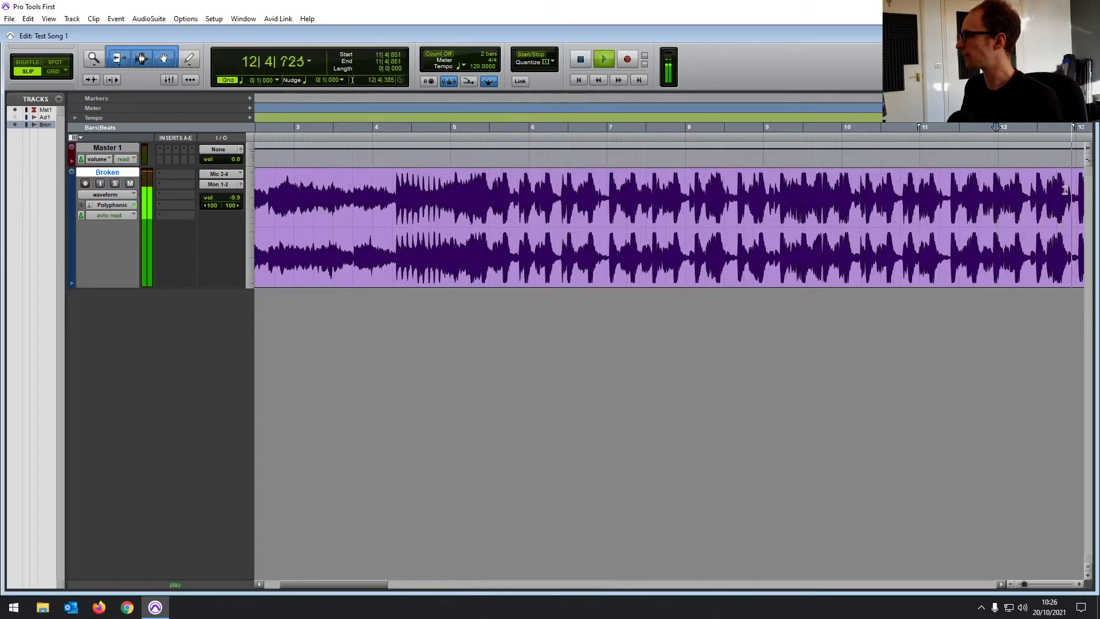
pyautogui.press('space')
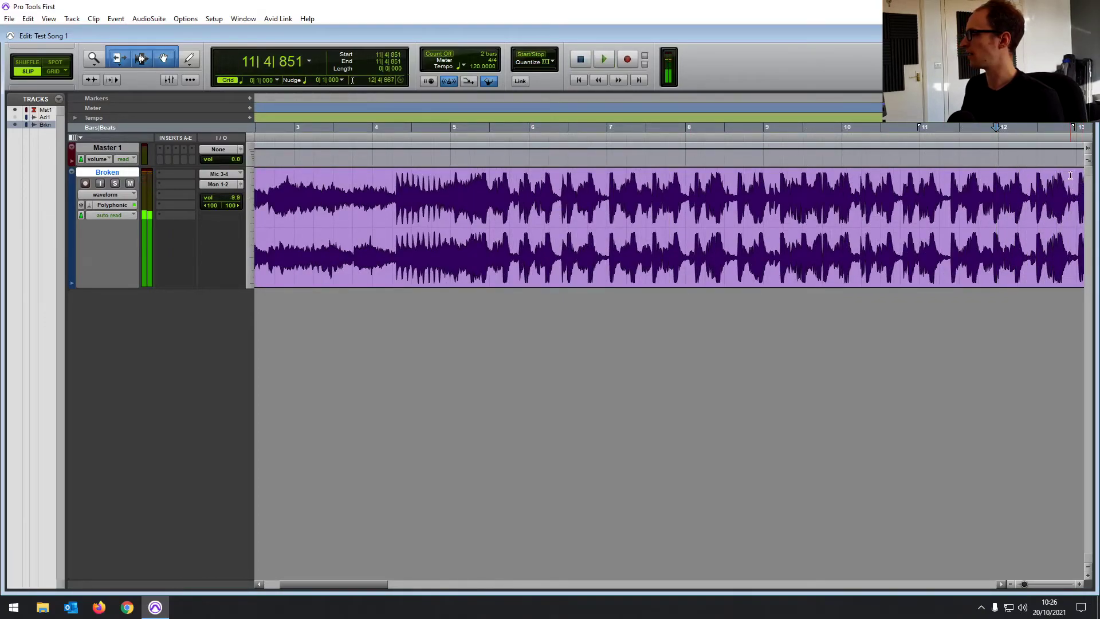
# Switch Edit Window Scrolling to Page and play from bar 22 to watch it scroll
pyautogui.click(183, 20)
pyautogui.moveTo(283, 79)
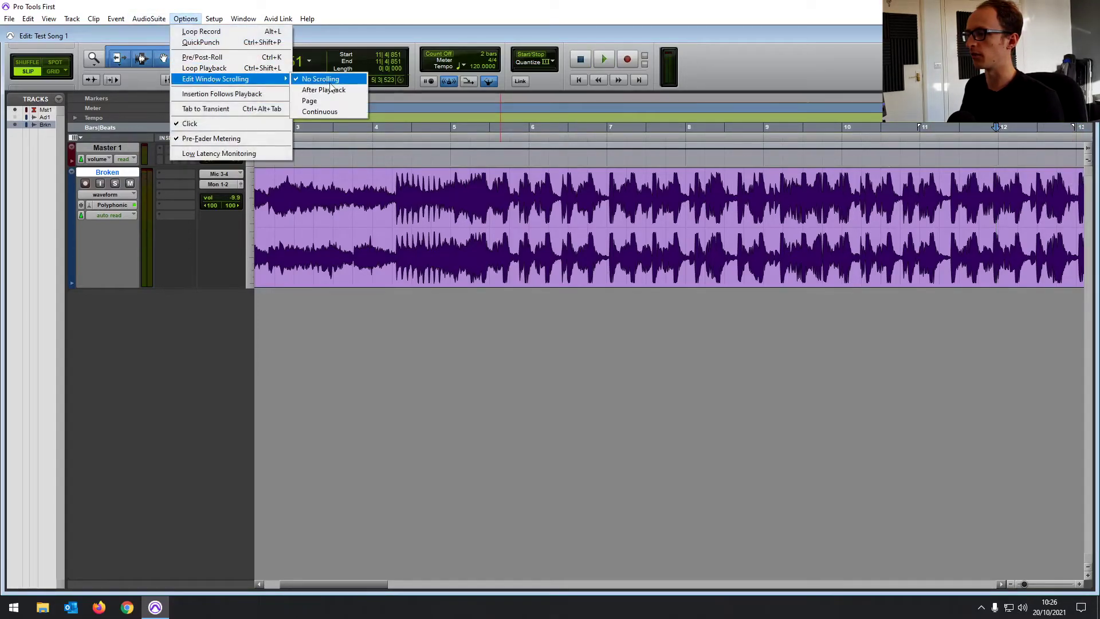
pyautogui.click(336, 102)
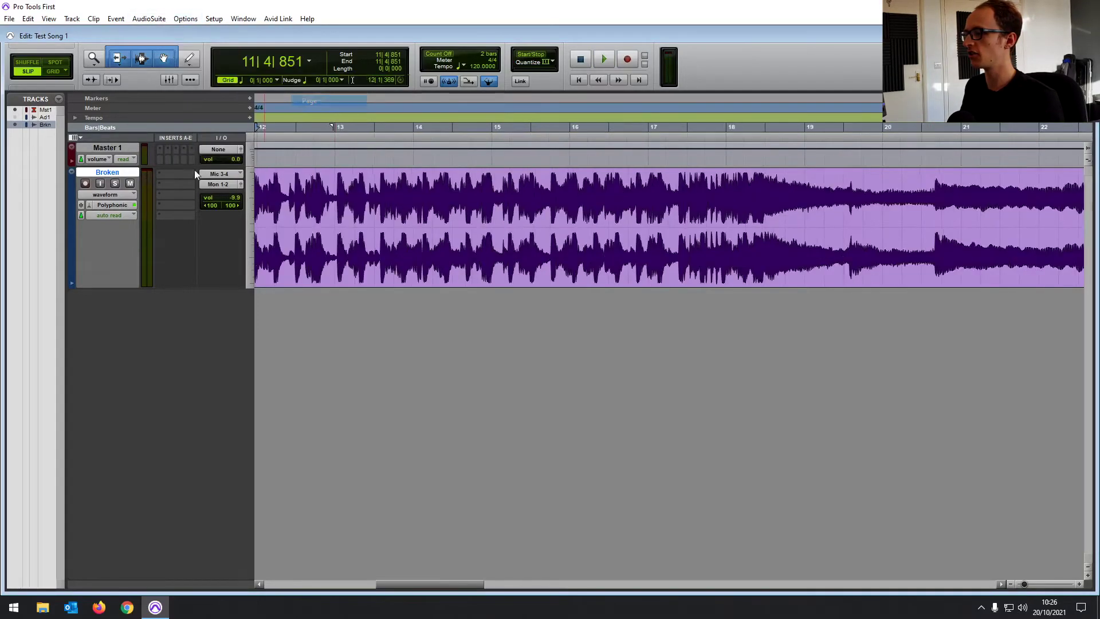
pyautogui.click(1053, 187)
pyautogui.press('space')
pyautogui.press('space')
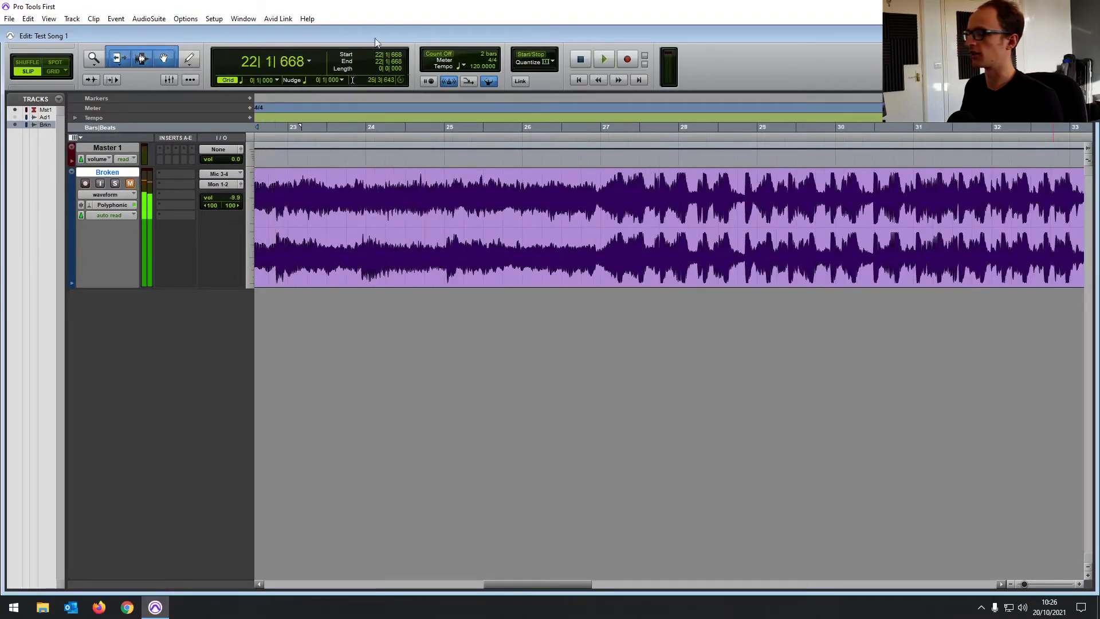
pyautogui.click(183, 19)
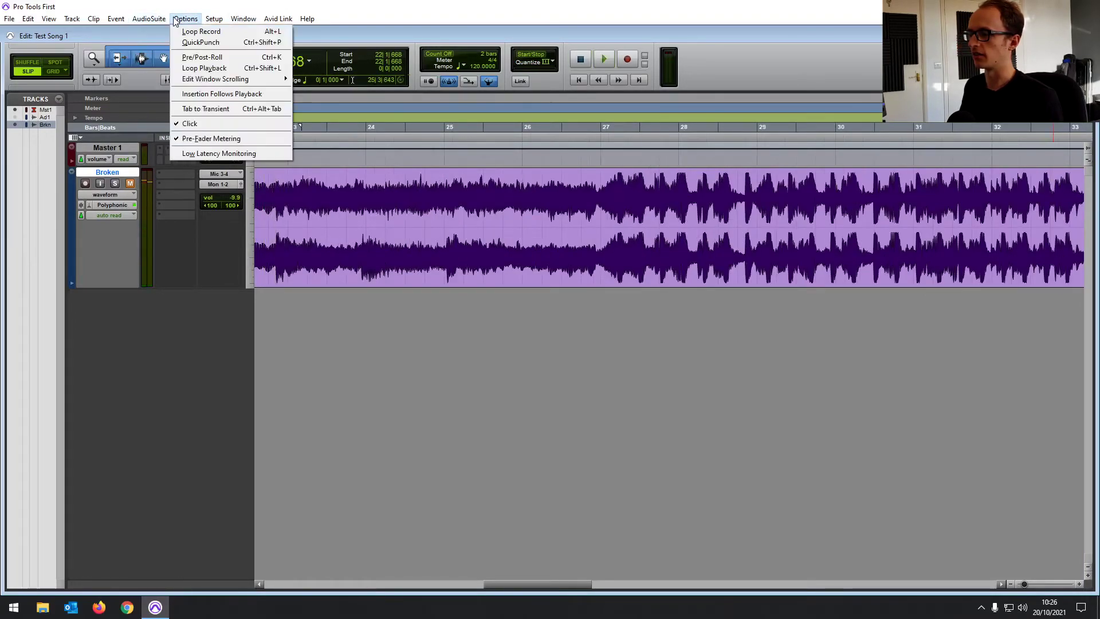
# Close the Options menu and review the Setup menu's Language and UI Theme entries, then the Window menu
pyautogui.moveTo(252, 79)
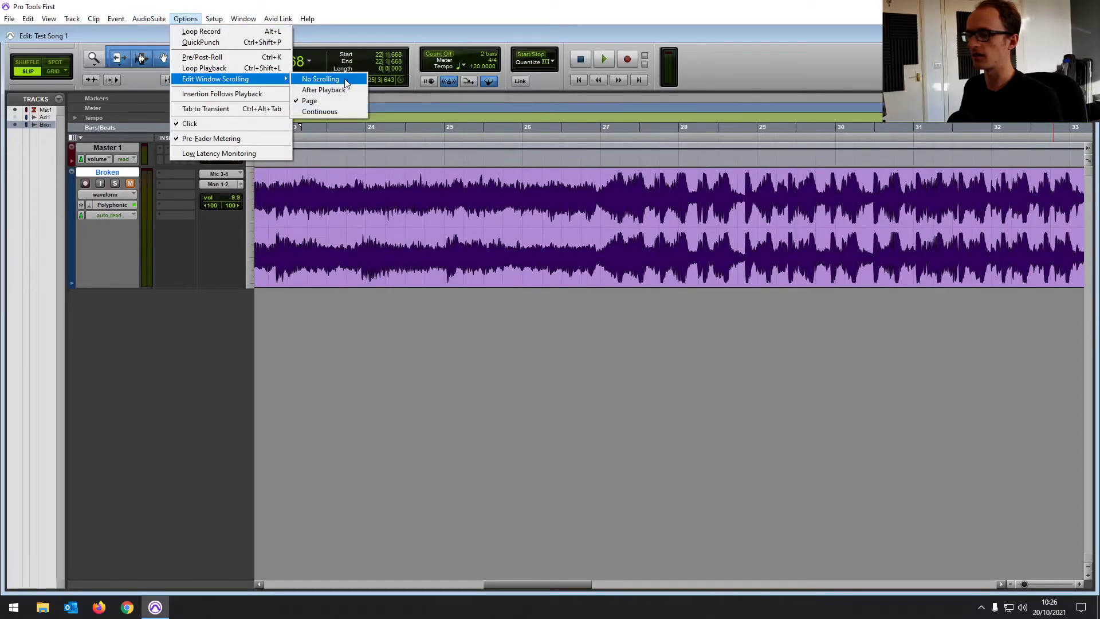
pyautogui.click(345, 81)
pyautogui.click(214, 20)
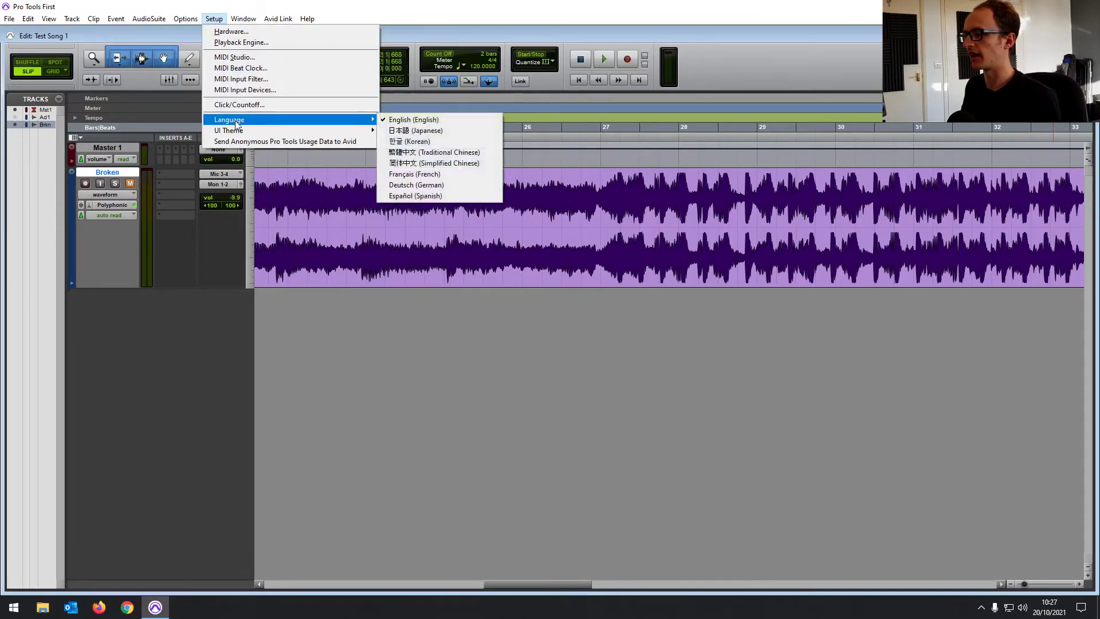
pyautogui.moveTo(236, 134)
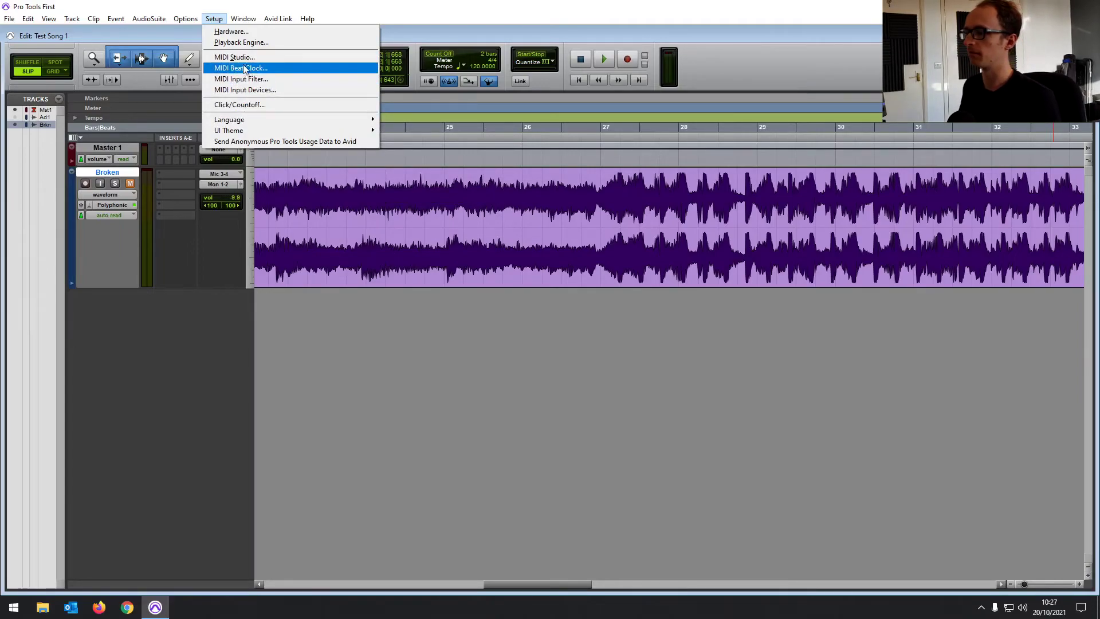
pyautogui.moveTo(243, 23)
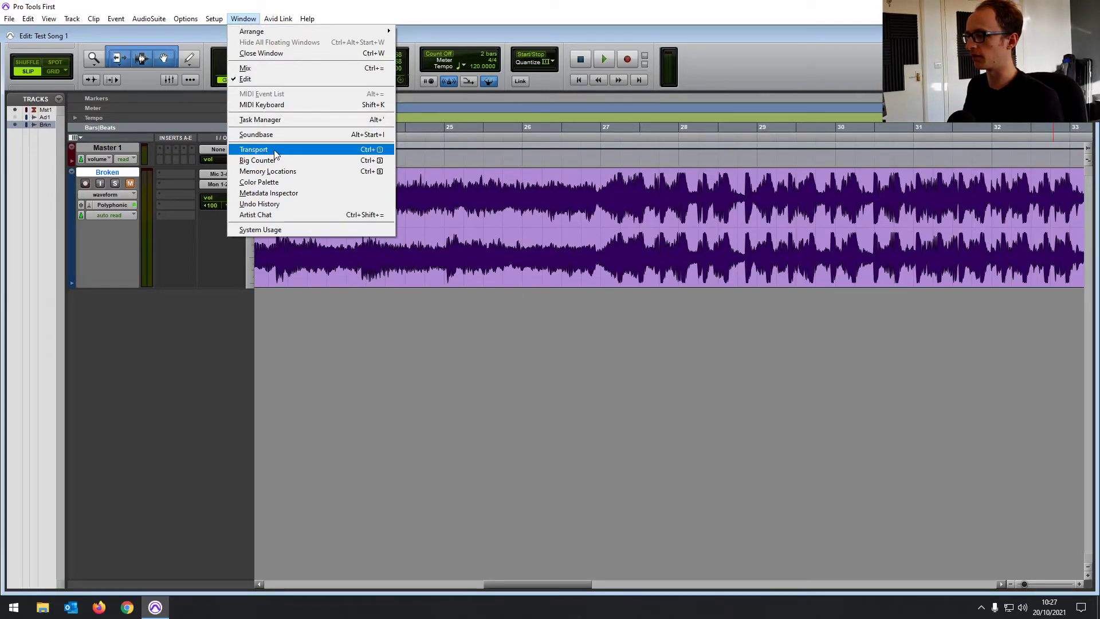
# Open and close the floating Transport window, then open the Big Counter window and enlarge it
pyautogui.click(329, 153)
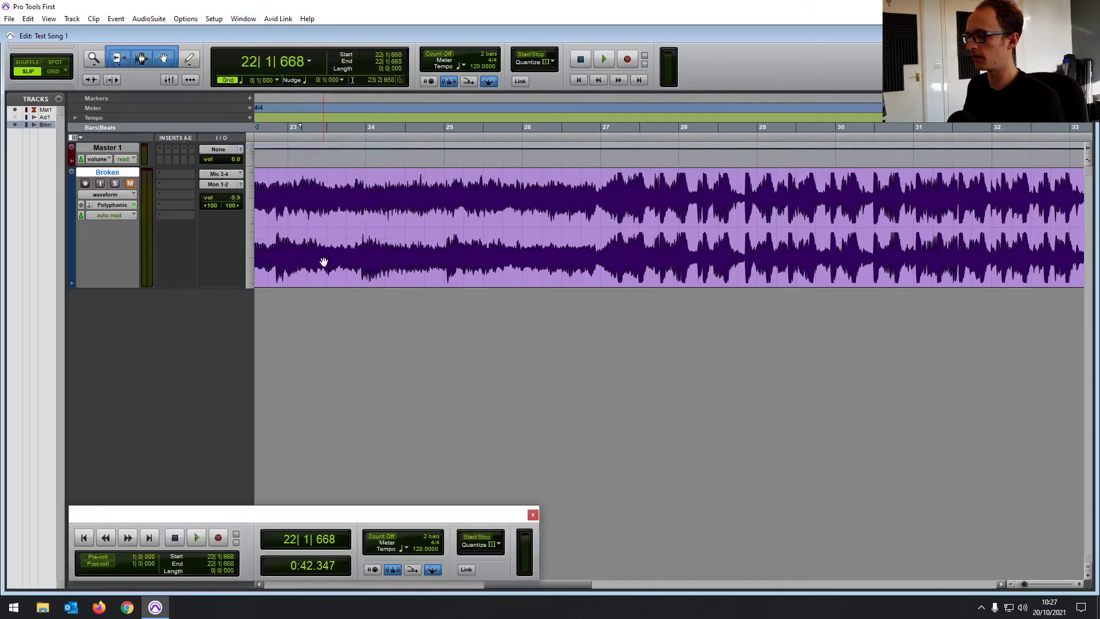
pyautogui.click(533, 515)
pyautogui.click(214, 19)
pyautogui.moveTo(244, 19)
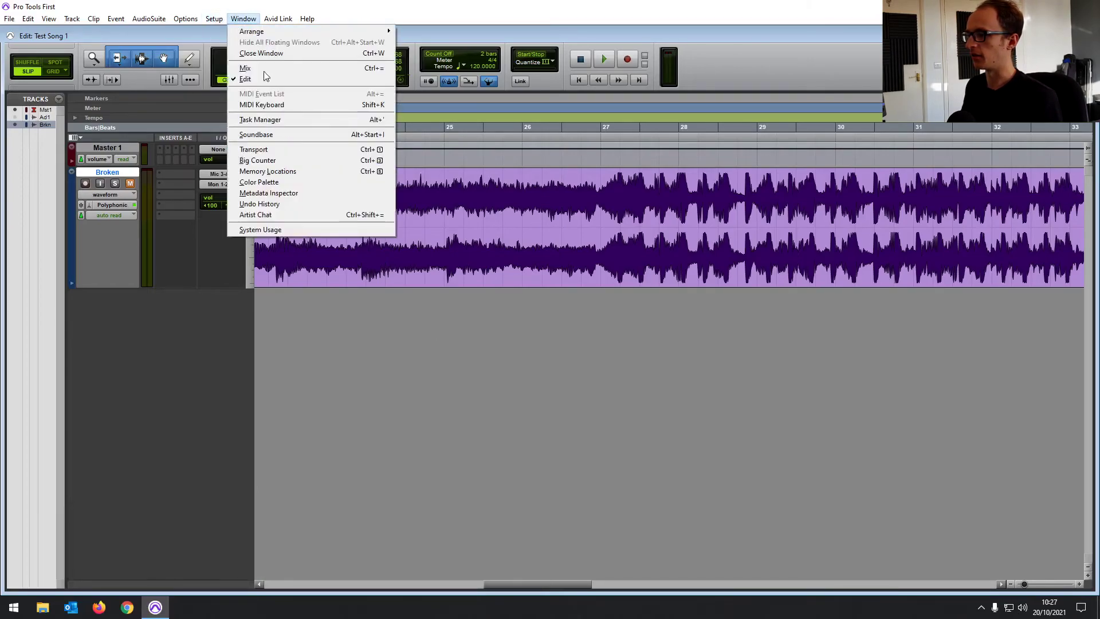
pyautogui.click(289, 161)
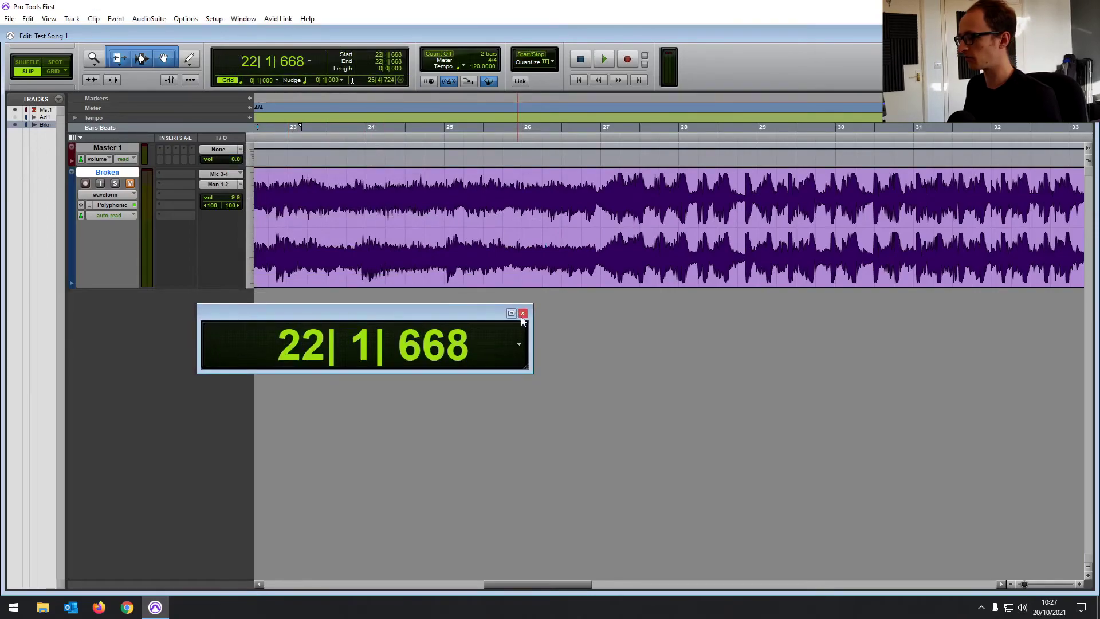
pyautogui.moveTo(527, 367); pyautogui.dragTo(758, 386)
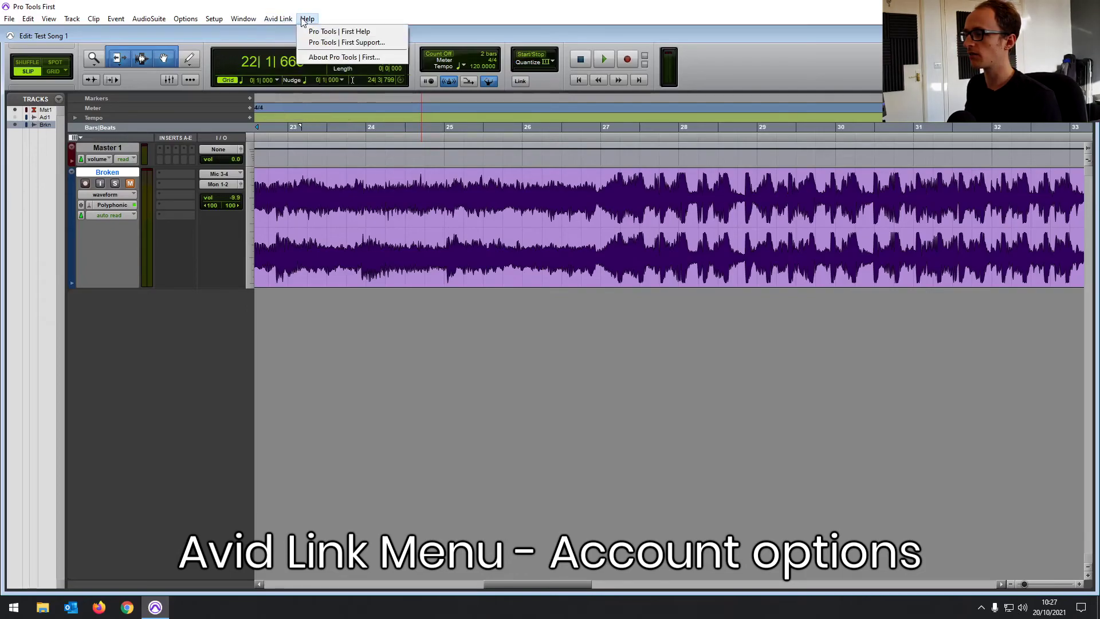
# Show the Help menu's support entries
pyautogui.click(304, 20)
pyautogui.click(304, 21)
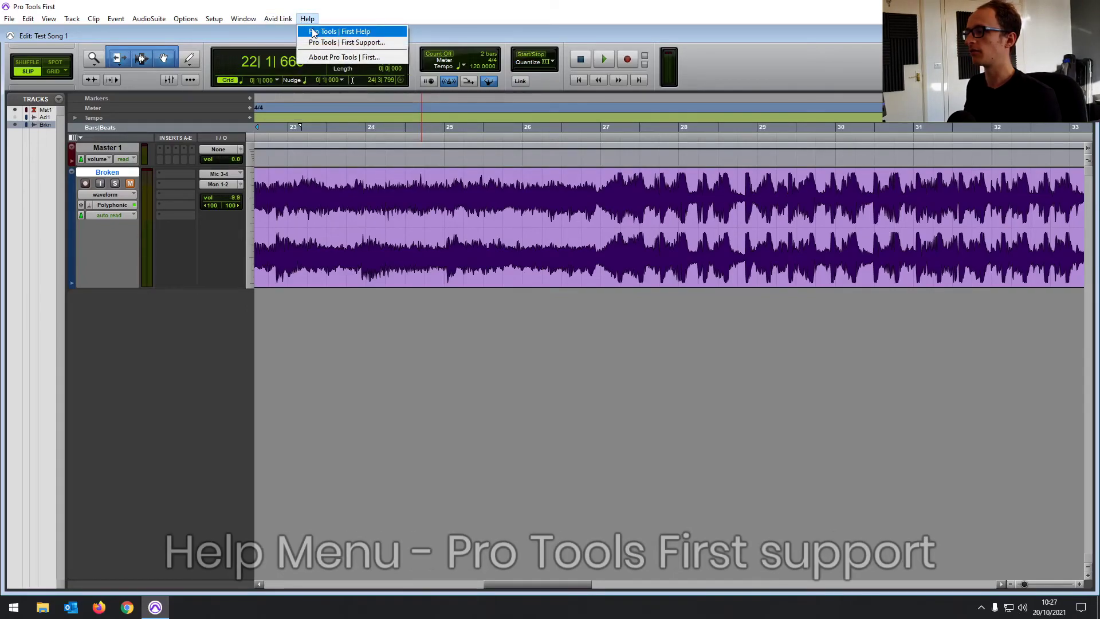